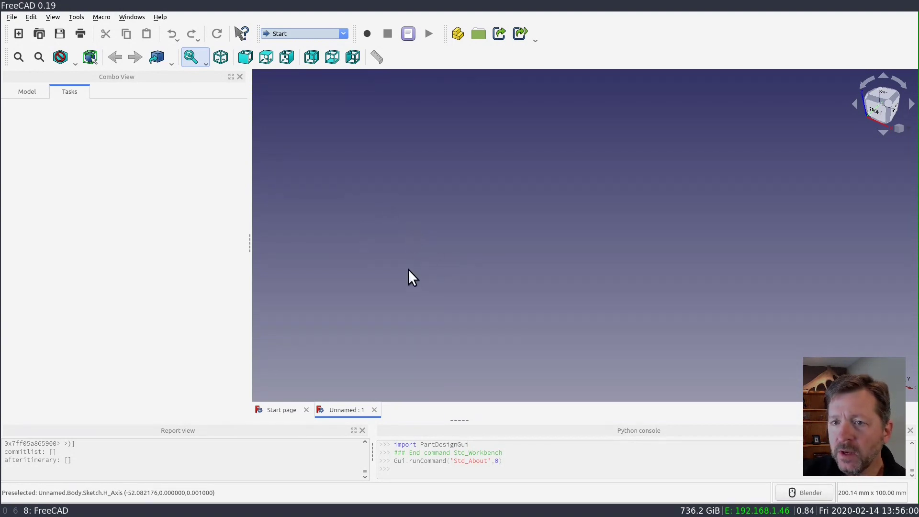
# - Switch to the Part workbench and rearrange its toolbar so all tools are visible
pyautogui.click(325, 31)
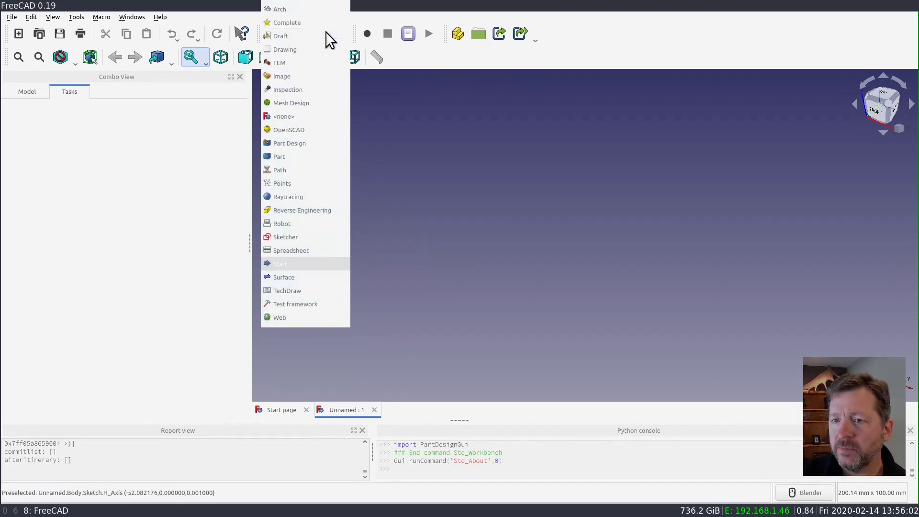
pyautogui.click(302, 156)
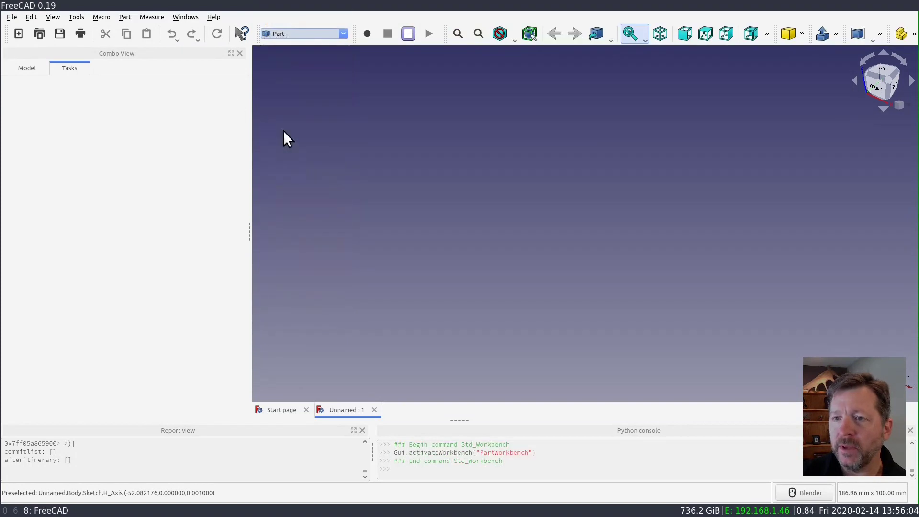
pyautogui.moveTo(776, 35); pyautogui.dragTo(831, 70)
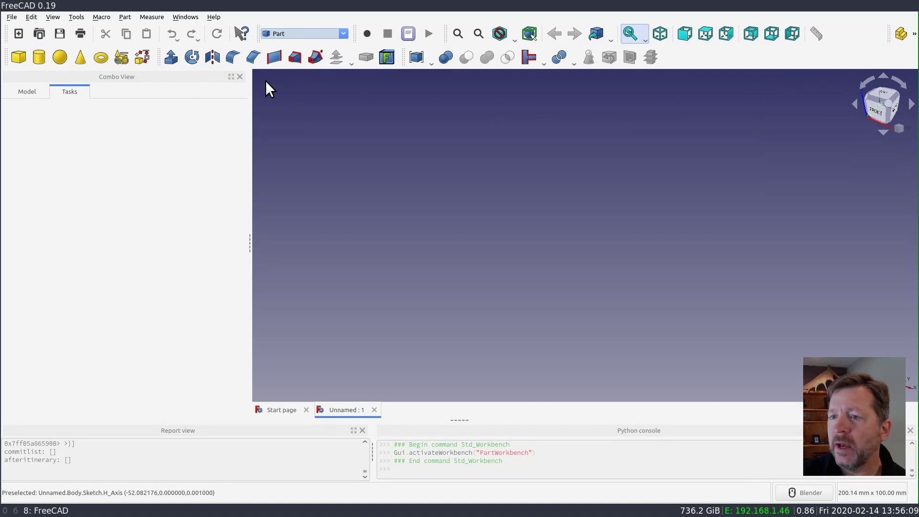
# - Create a Helix primitive with pitch 0.7, height 1 and radius 2.55
pyautogui.click(121, 57)
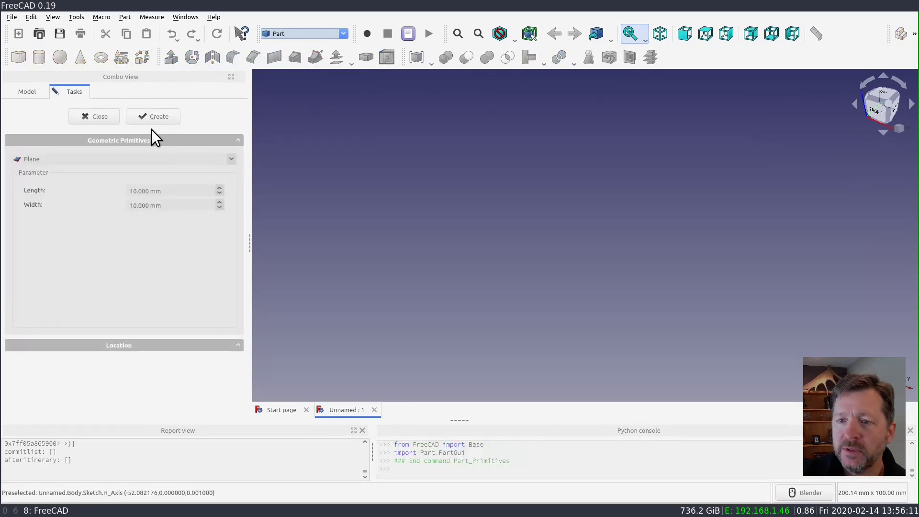
pyautogui.click(79, 159)
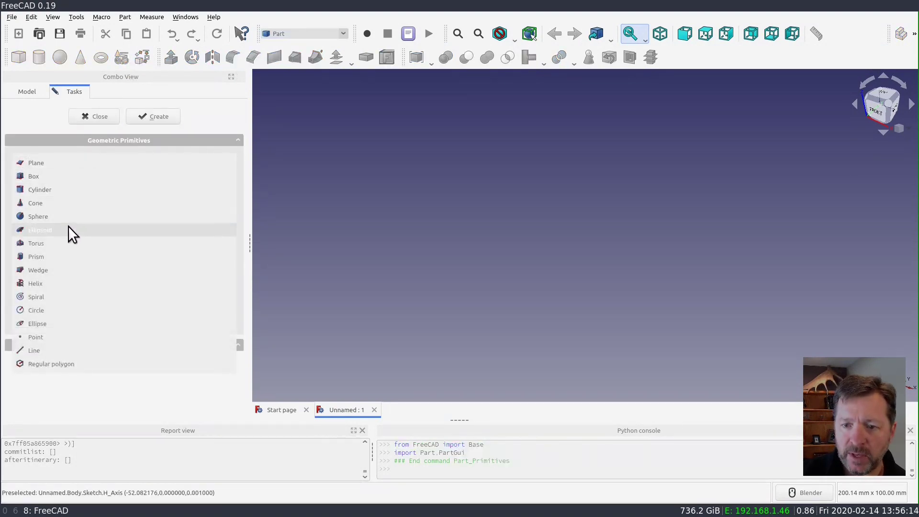
pyautogui.click(57, 285)
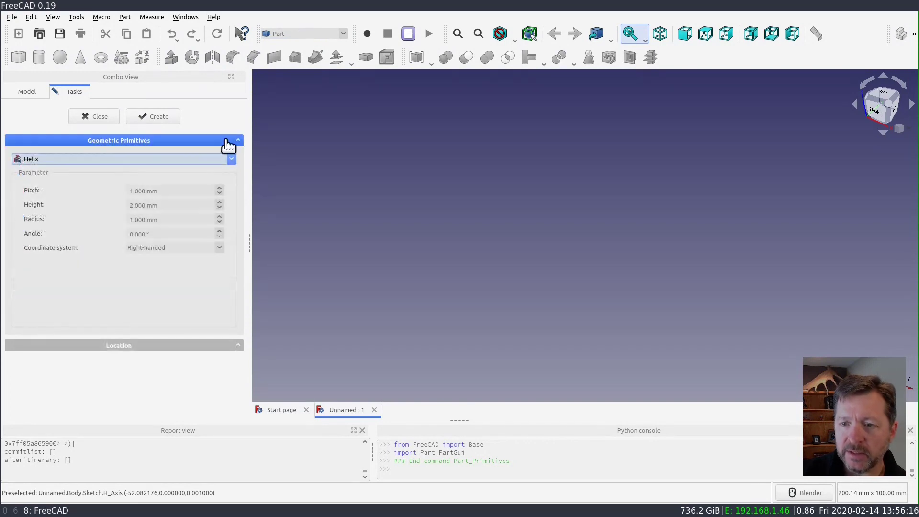
pyautogui.click(180, 192)
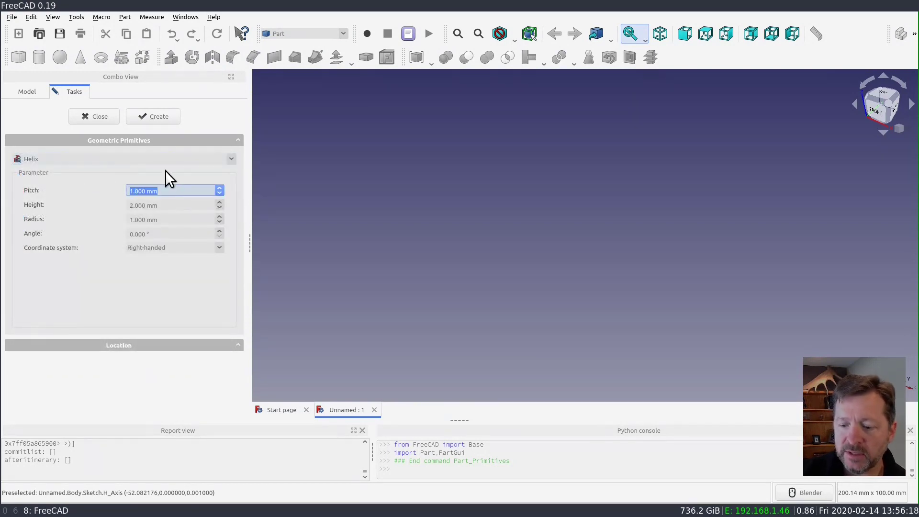
pyautogui.write('0.7')
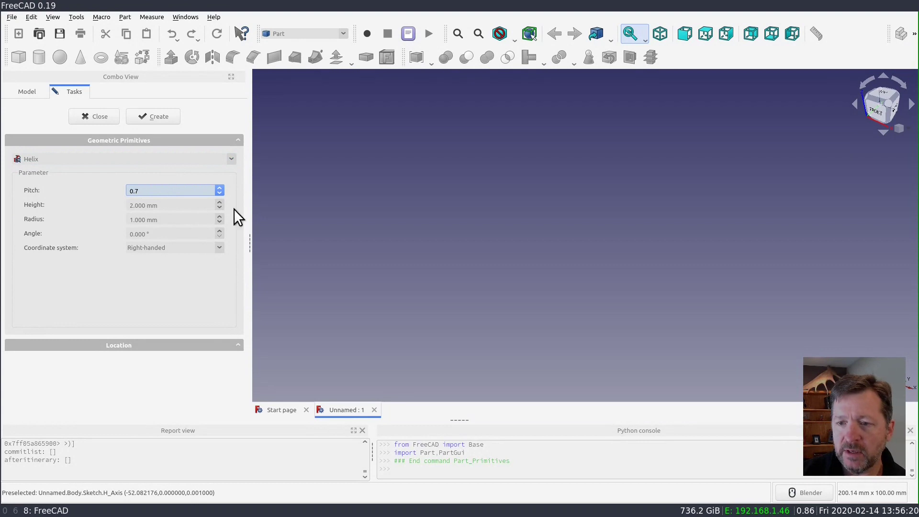
pyautogui.press('Tab')
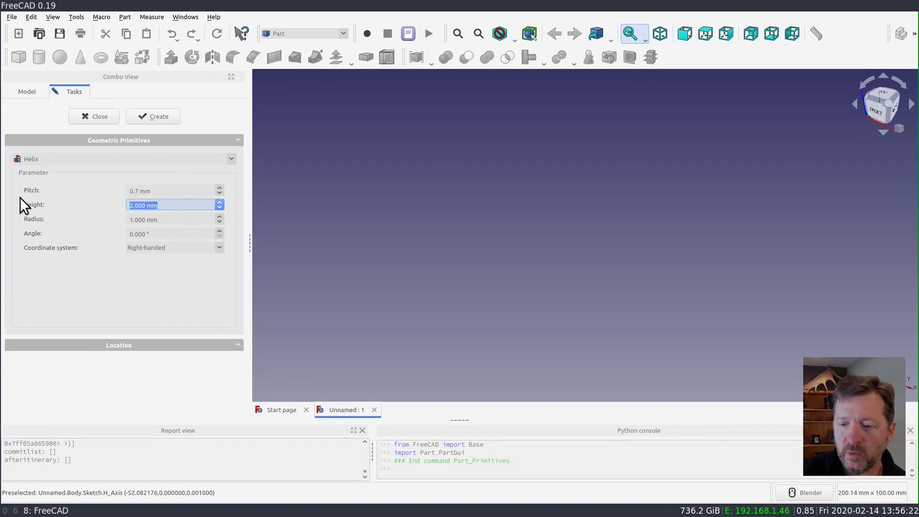
pyautogui.write('1')
pyautogui.click(181, 218)
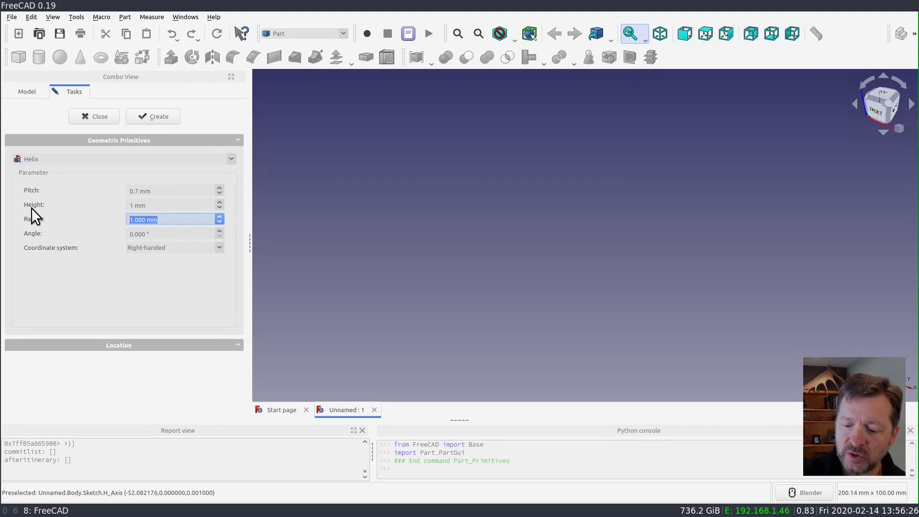
pyautogui.write('2.55')
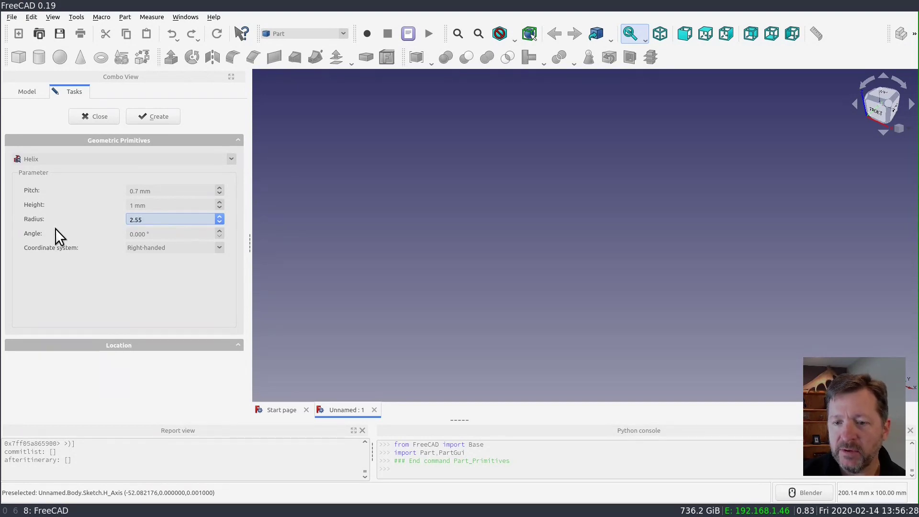
pyautogui.click(173, 234)
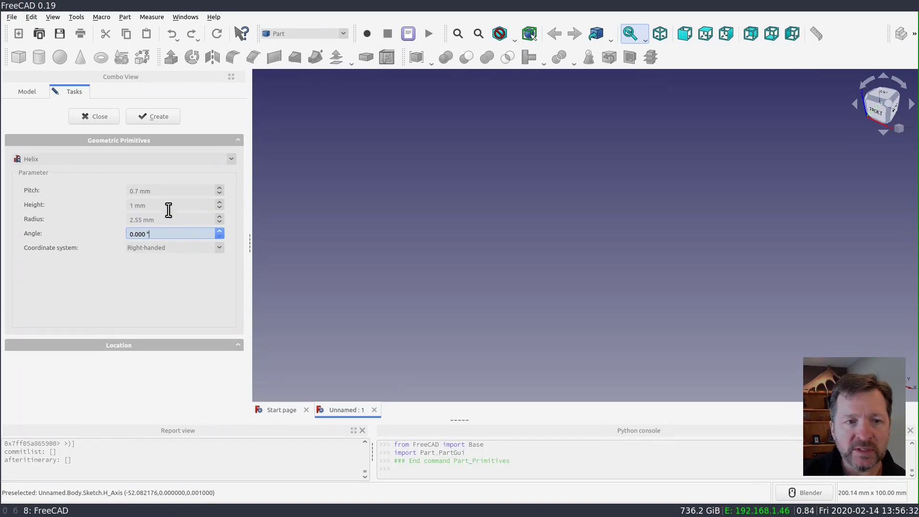
pyautogui.click(159, 119)
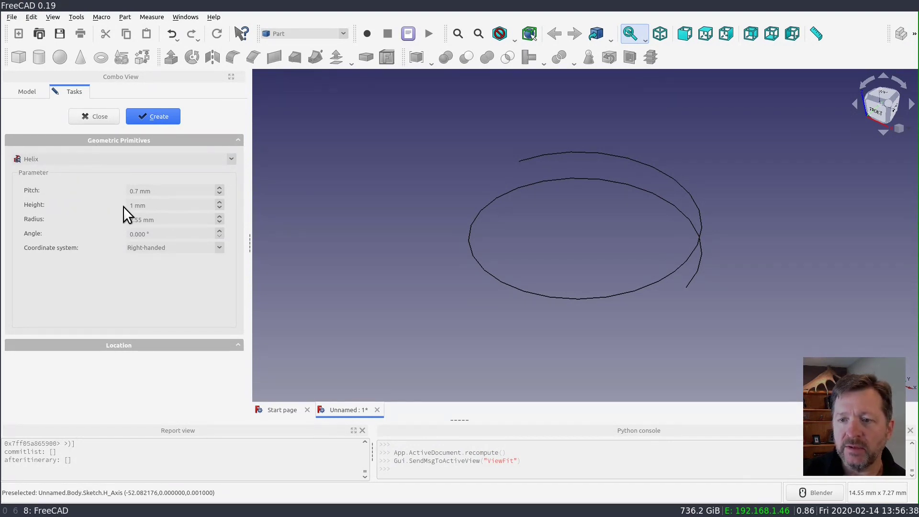
# - Close the Primitives panel and select the Helix in the model tree
pyautogui.click(93, 117)
pyautogui.click(28, 93)
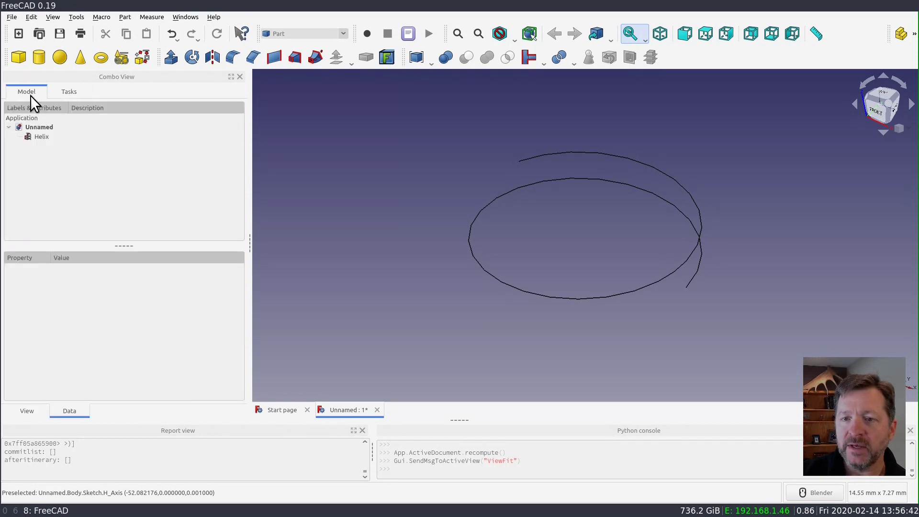
pyautogui.click(39, 137)
# - Orbit the view to inspect the helix edge-on, opened out and tilted
pyautogui.click(330, 168)
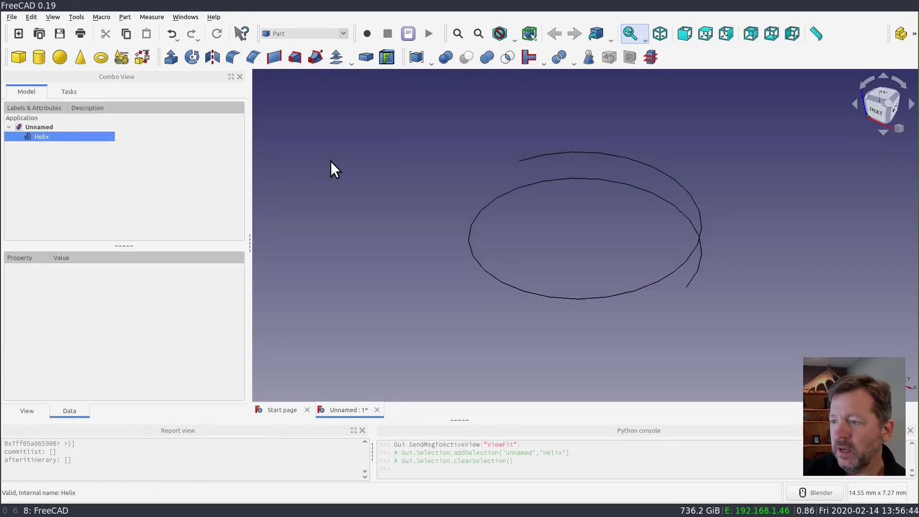
pyautogui.moveTo(798, 182); pyautogui.dragTo(621, 149, button='middle')
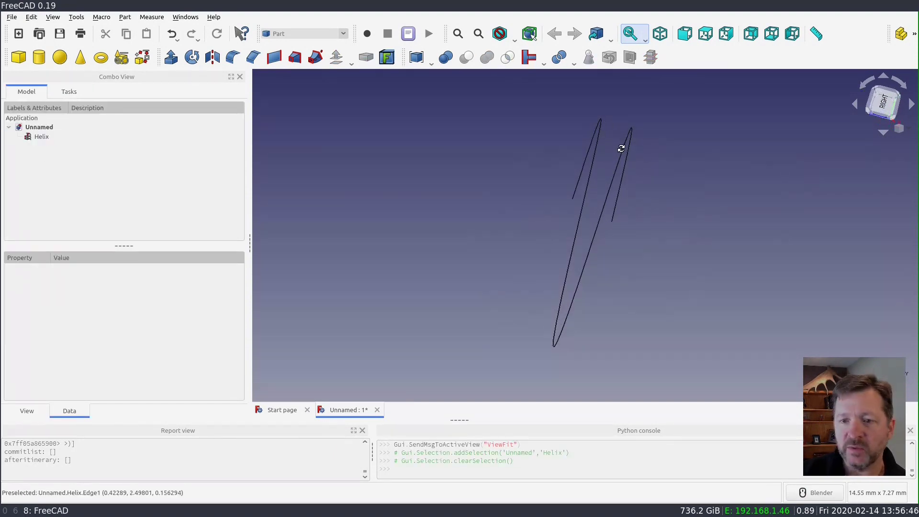
pyautogui.moveTo(501, 191); pyautogui.dragTo(726, 186, button='middle')
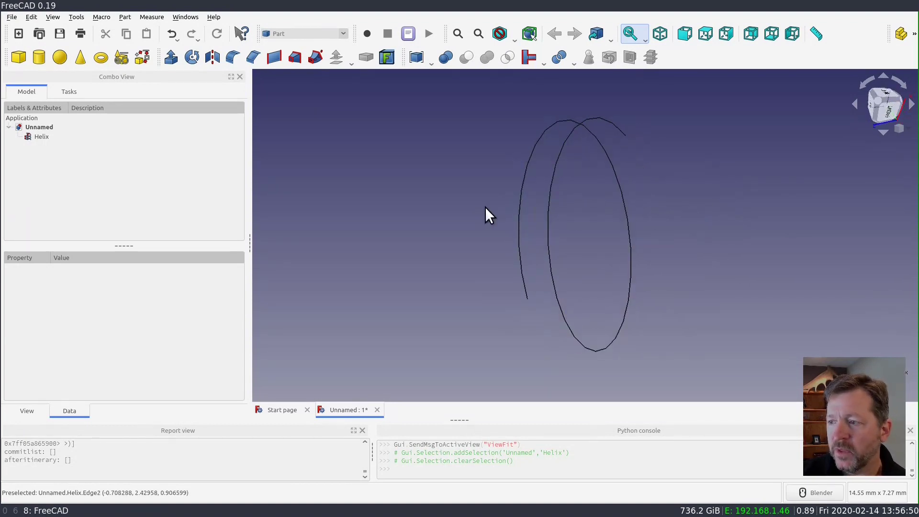
pyautogui.moveTo(514, 210); pyautogui.dragTo(534, 221, button='middle')
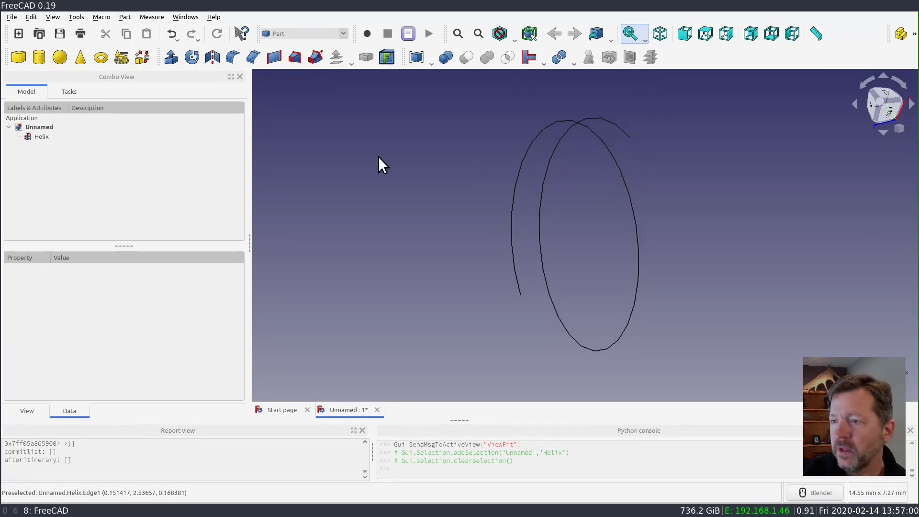
# - Switch to the Part Design workbench and create a new body
pyautogui.click(297, 33)
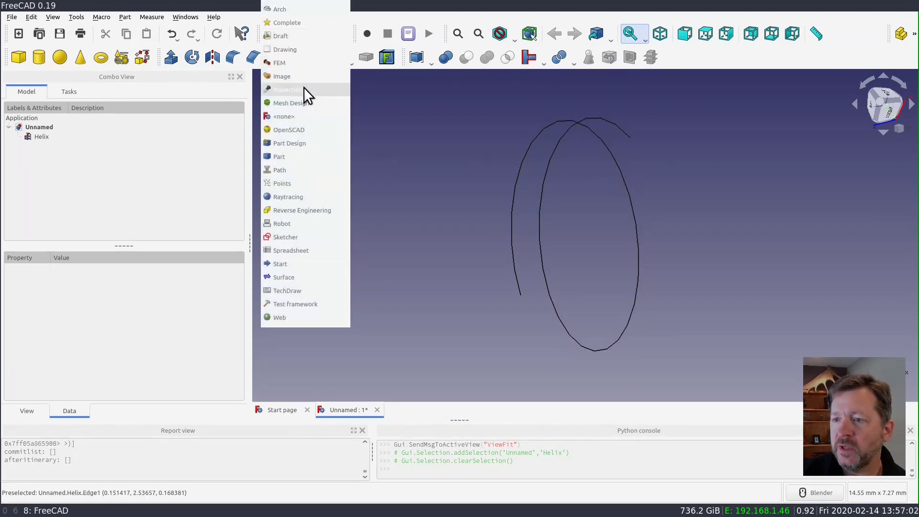
pyautogui.click(301, 144)
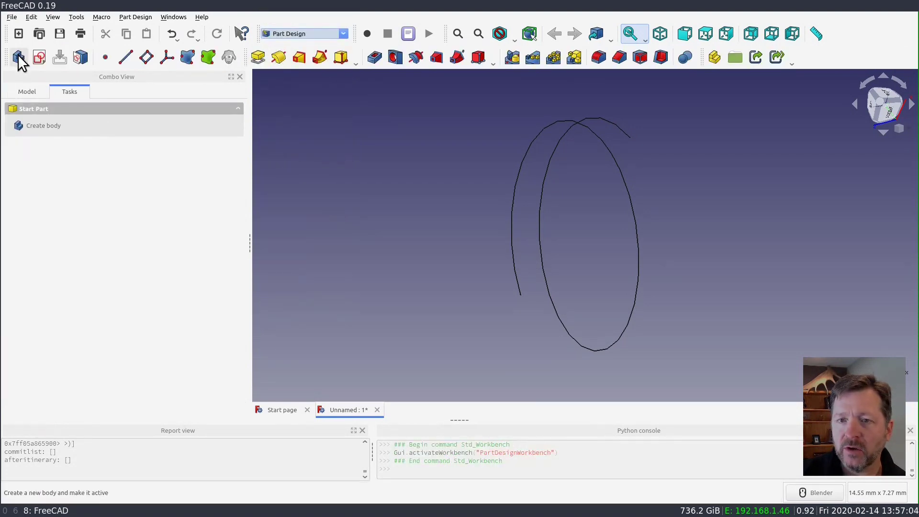
pyautogui.click(19, 58)
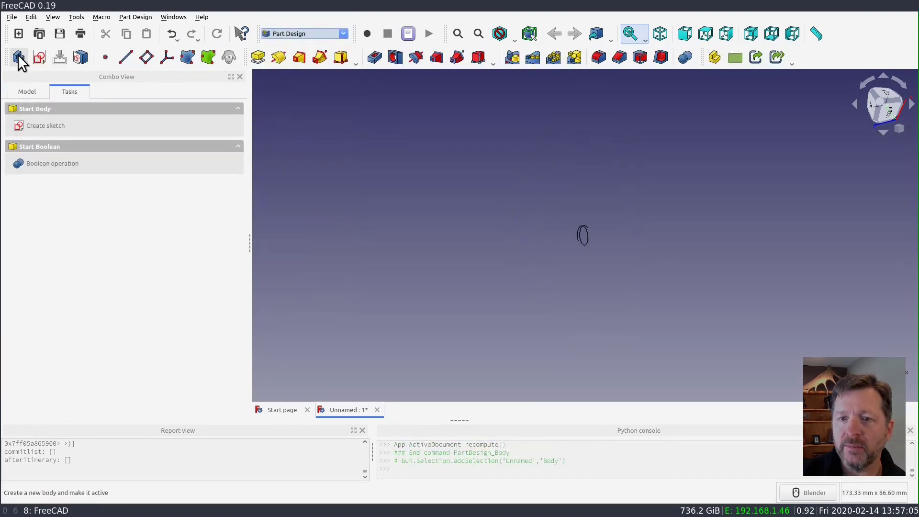
# - Start a new sketch on the body's XZ_Plane
pyautogui.click(55, 125)
pyautogui.moveTo(650, 267)
pyautogui.mouseDown(button='middle')
pyautogui.moveTo(601, 263)
pyautogui.moveTo(646, 240)
pyautogui.moveTo(601, 285)
pyautogui.moveTo(550, 273)
pyautogui.mouseUp(button='middle')
pyautogui.scroll(3, 627, 241)
pyautogui.scroll(-1, 629, 244)
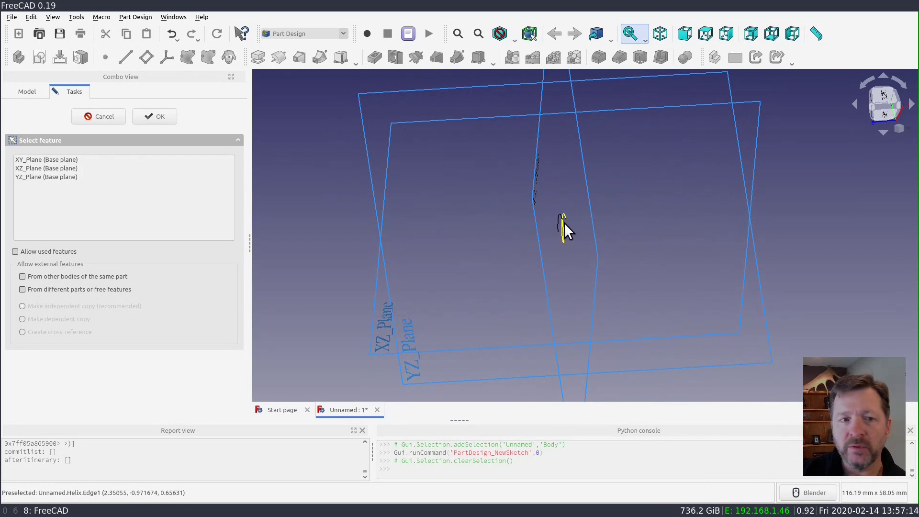
pyautogui.click(421, 126)
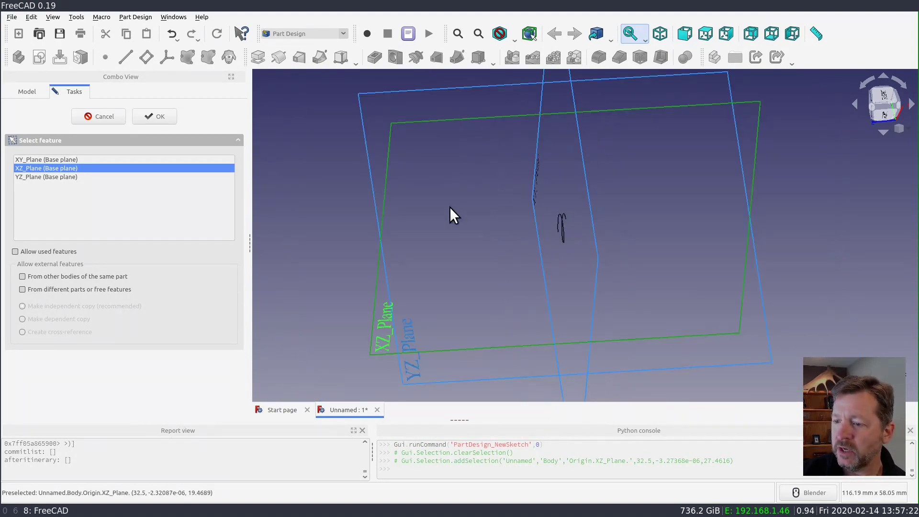
pyautogui.click(153, 119)
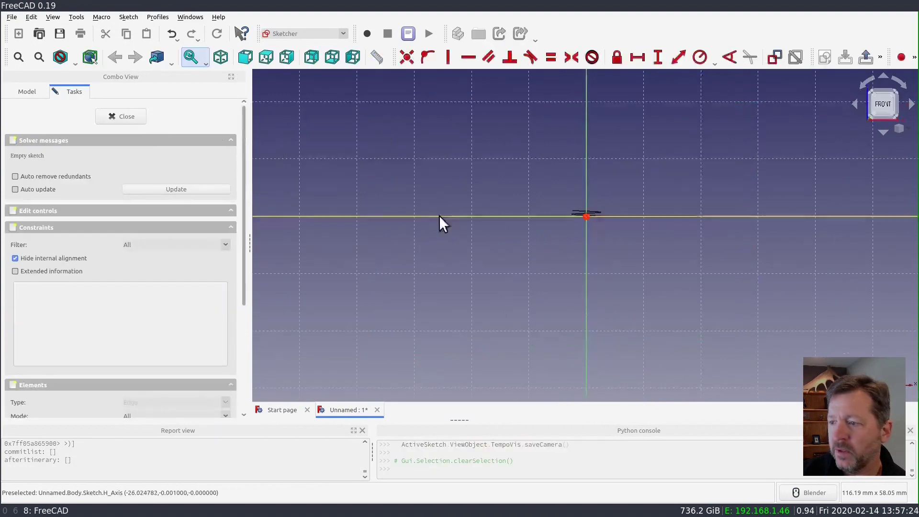
# - Draw a small circle centred on the horizontal axis at the helix end
pyautogui.scroll(4, 616, 219)
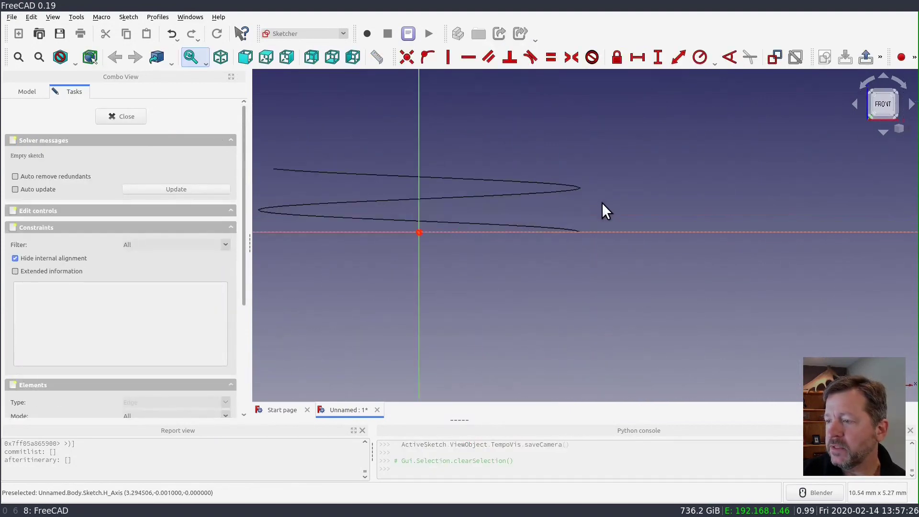
pyautogui.scroll(2, 580, 254)
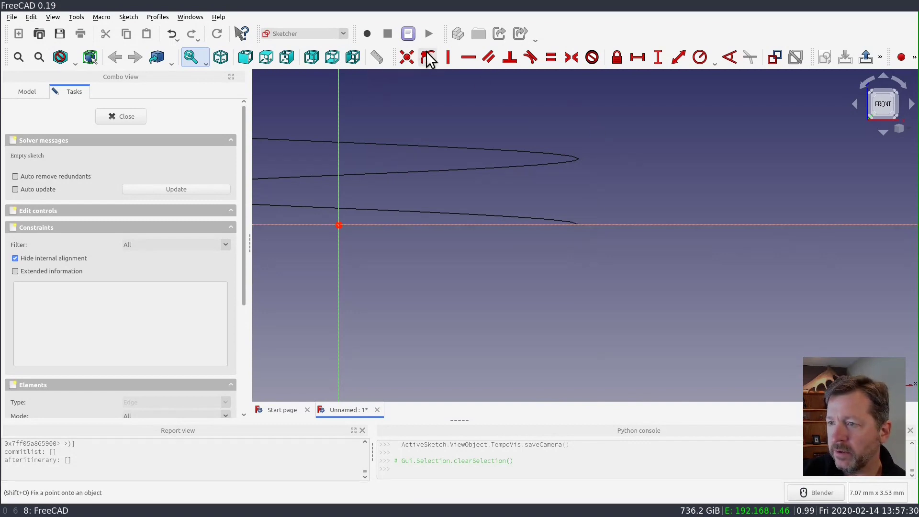
pyautogui.moveTo(811, 58); pyautogui.dragTo(812, 86)
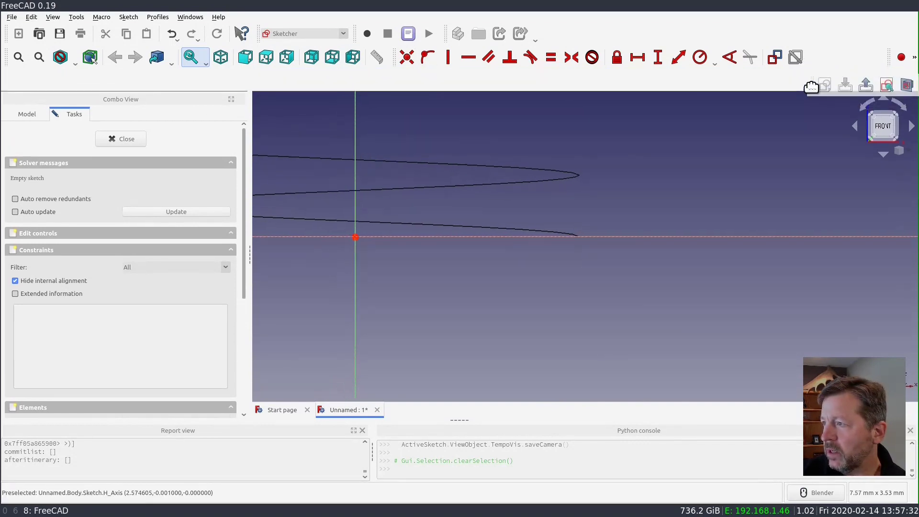
pyautogui.moveTo(876, 89); pyautogui.dragTo(745, 112)
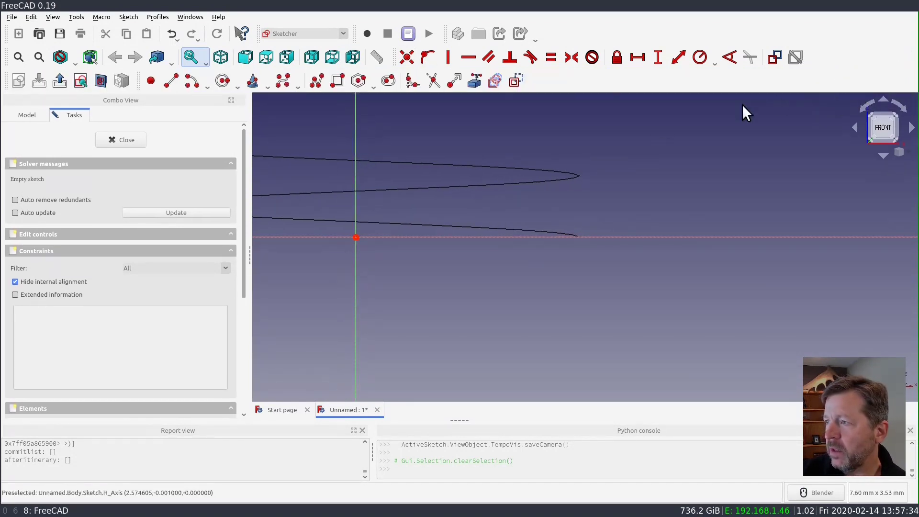
pyautogui.click(223, 81)
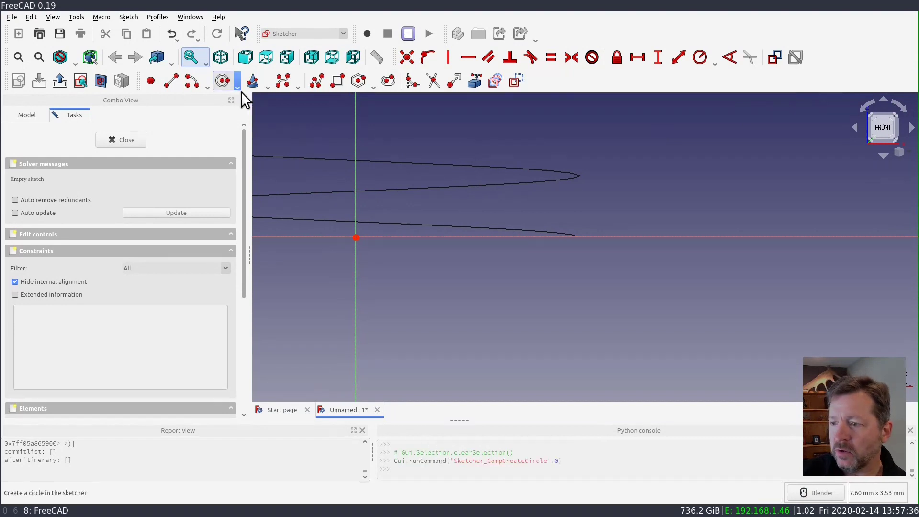
pyautogui.click(585, 238)
pyautogui.click(596, 248)
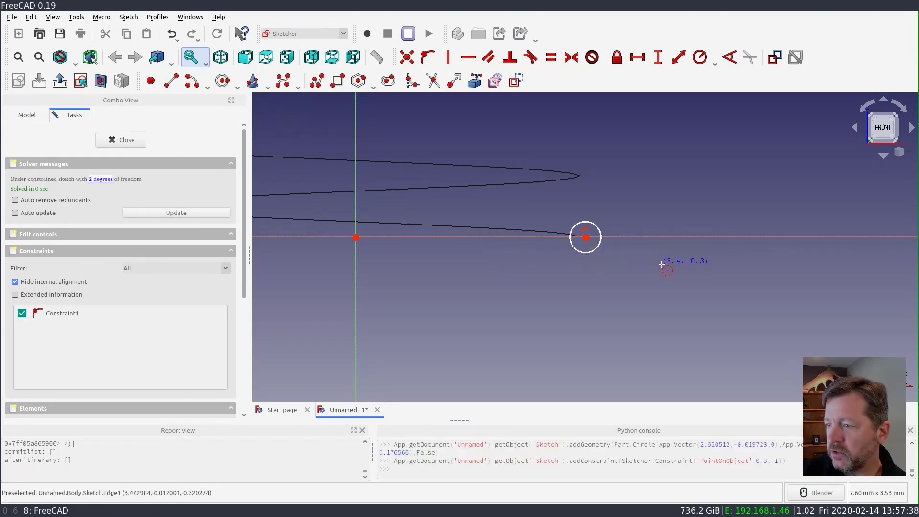
pyautogui.moveTo(588, 240)
pyautogui.mouseDown()
pyautogui.moveTo(619, 242)
pyautogui.moveTo(593, 249)
pyautogui.moveTo(590, 236)
pyautogui.mouseUp()
# - Constrain the circle centre 2.55 mm horizontally from the vertical axis
pyautogui.click(590, 236)
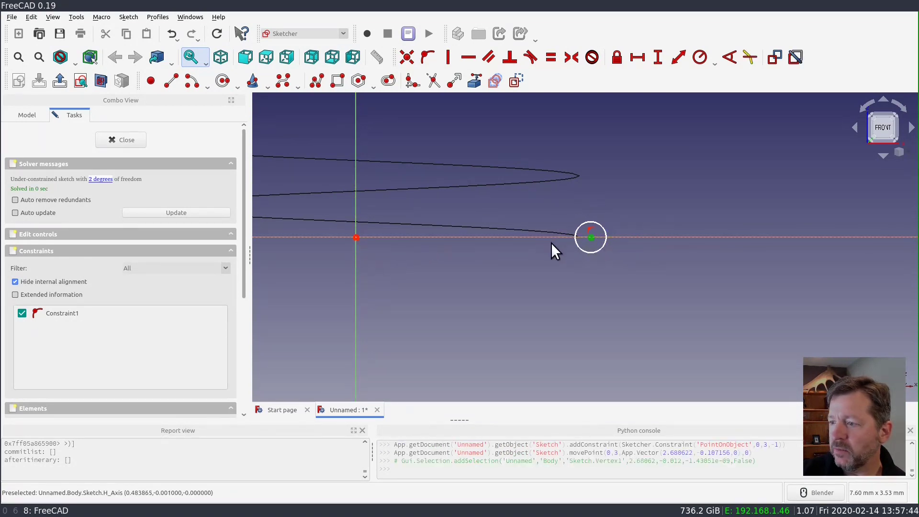
pyautogui.click(638, 57)
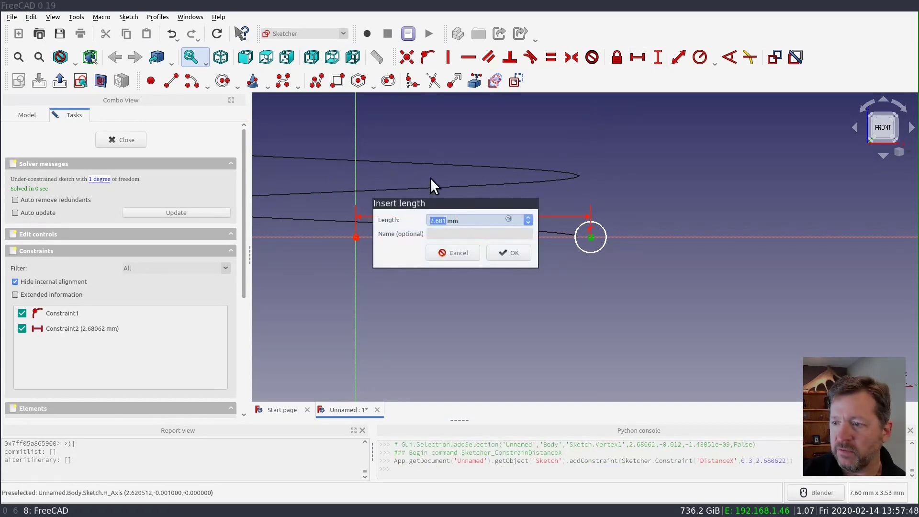
pyautogui.tripleClick(474, 220)
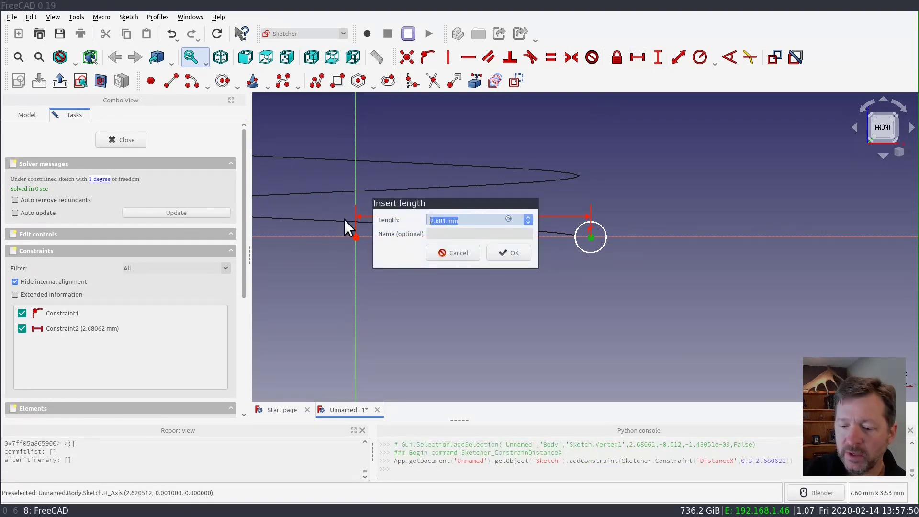
pyautogui.write('2.55')
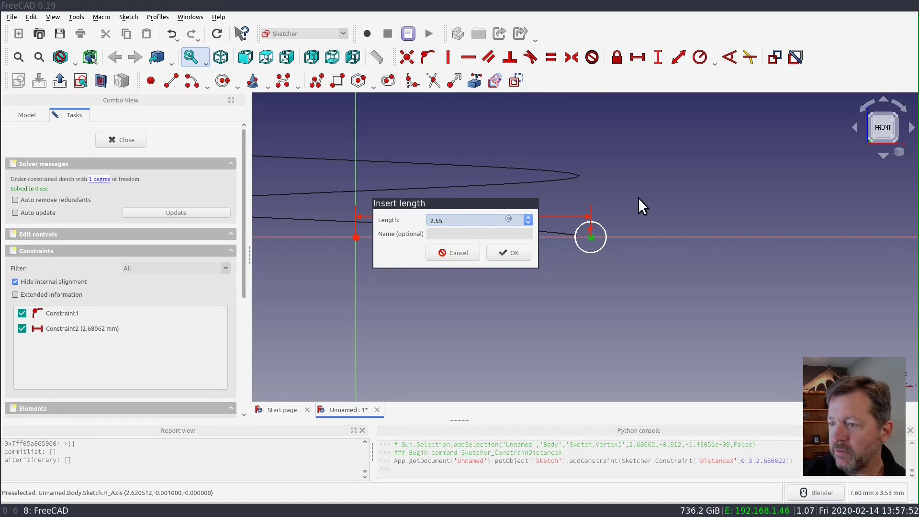
pyautogui.click(513, 254)
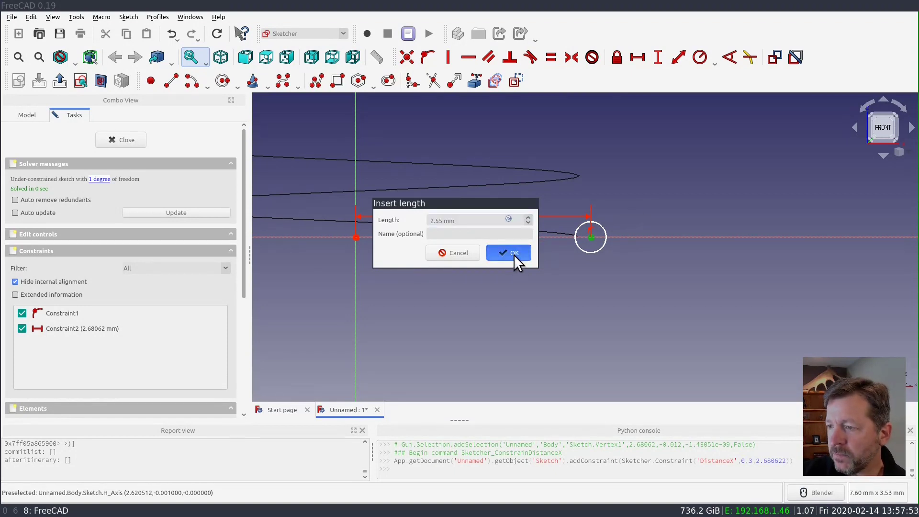
# - Give the profile circle a 0.65 mm diameter constraint
pyautogui.click(593, 230)
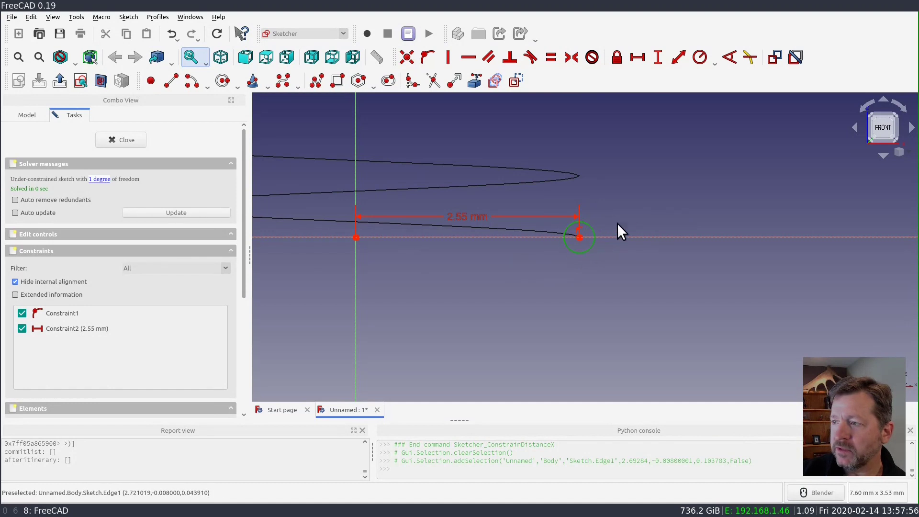
pyautogui.click(715, 63)
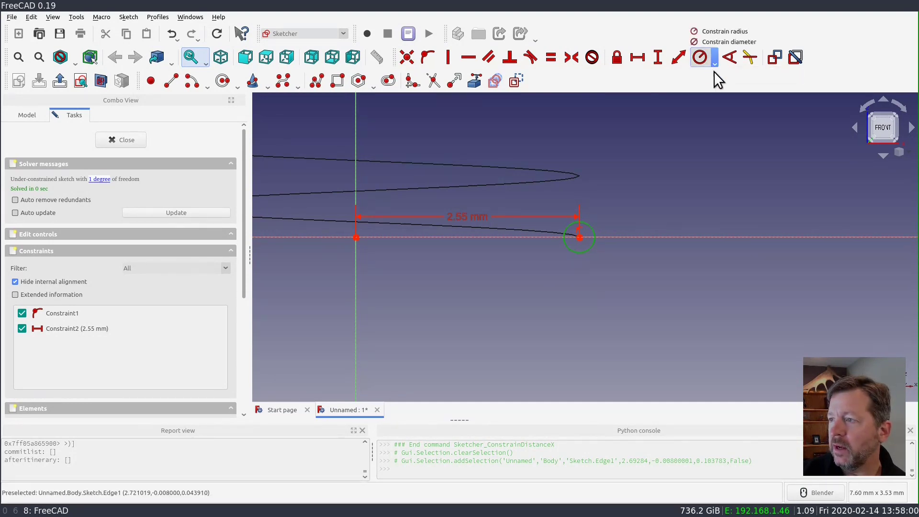
pyautogui.click(715, 42)
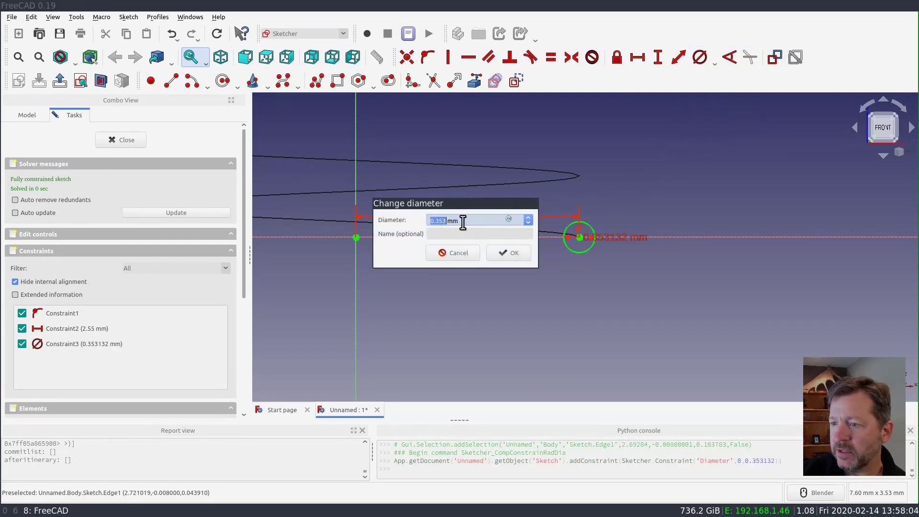
pyautogui.moveTo(464, 221); pyautogui.dragTo(306, 217)
pyautogui.write('0')
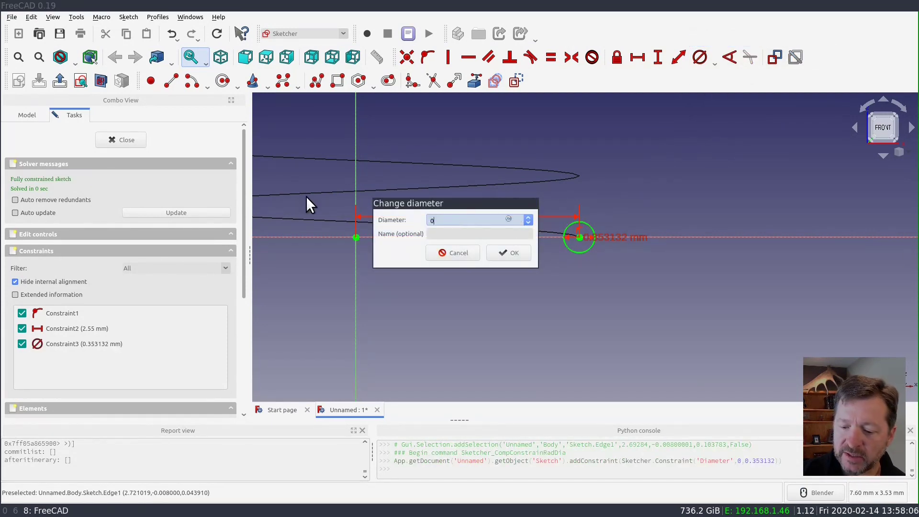
pyautogui.write('.65')
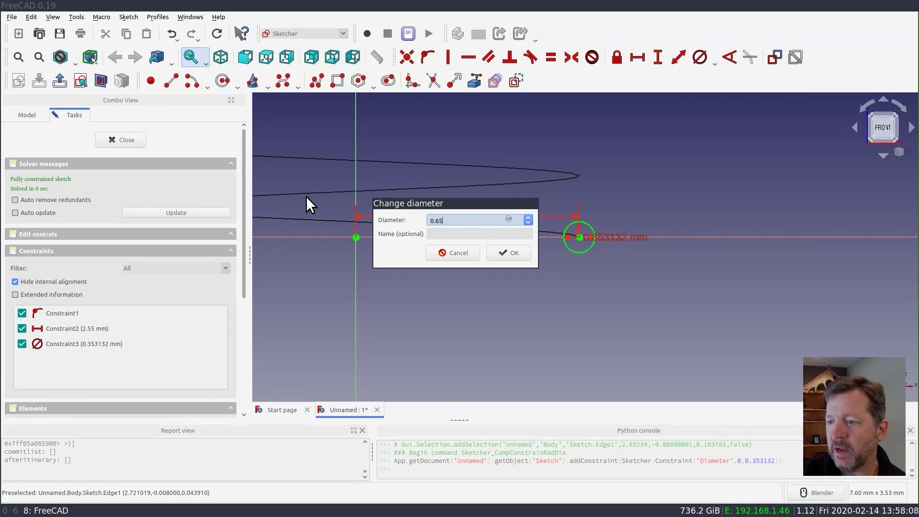
pyautogui.click(512, 253)
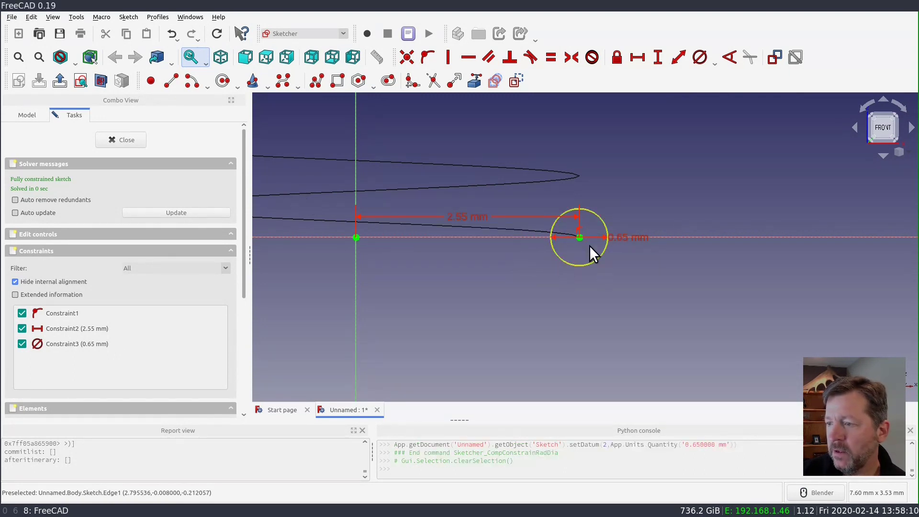
pyautogui.scroll(-2, 580, 256)
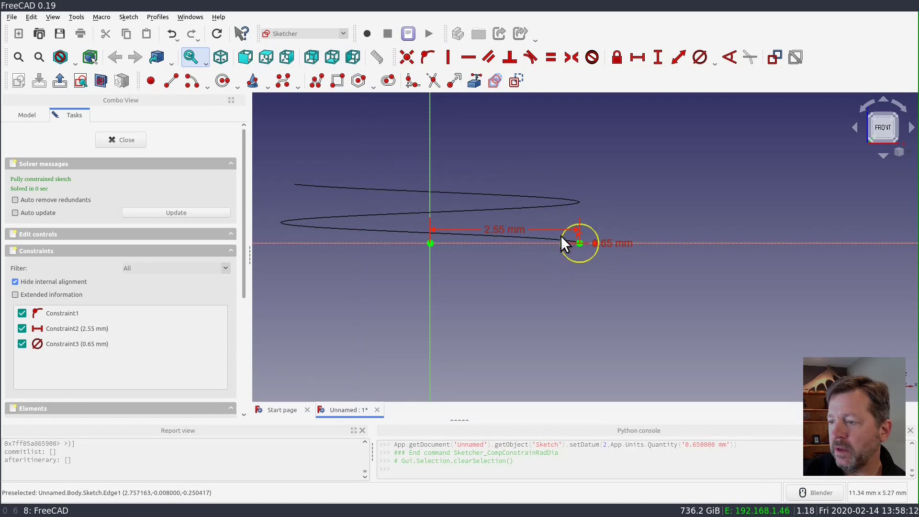
# - Leave the sketch editor and zoom in on the helix loop
pyautogui.click(122, 140)
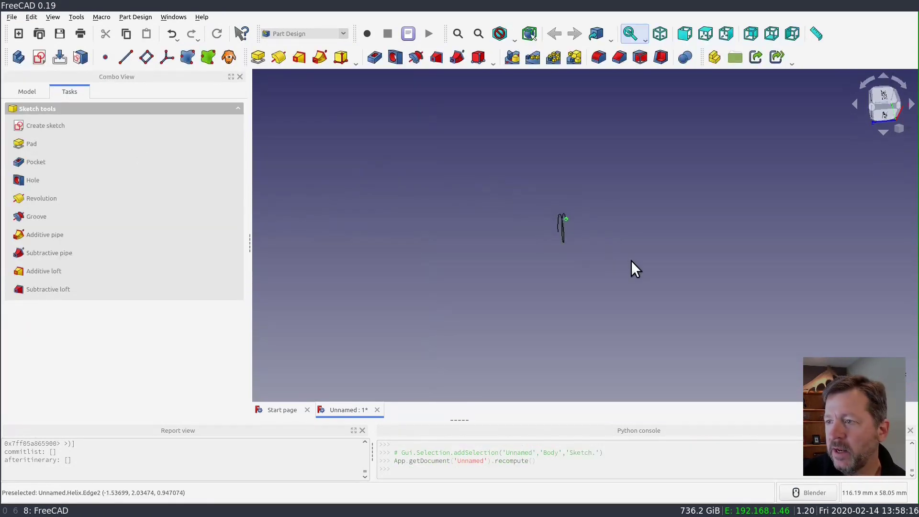
pyautogui.moveTo(631, 260); pyautogui.dragTo(609, 247, button='middle')
pyautogui.scroll(4, 589, 225)
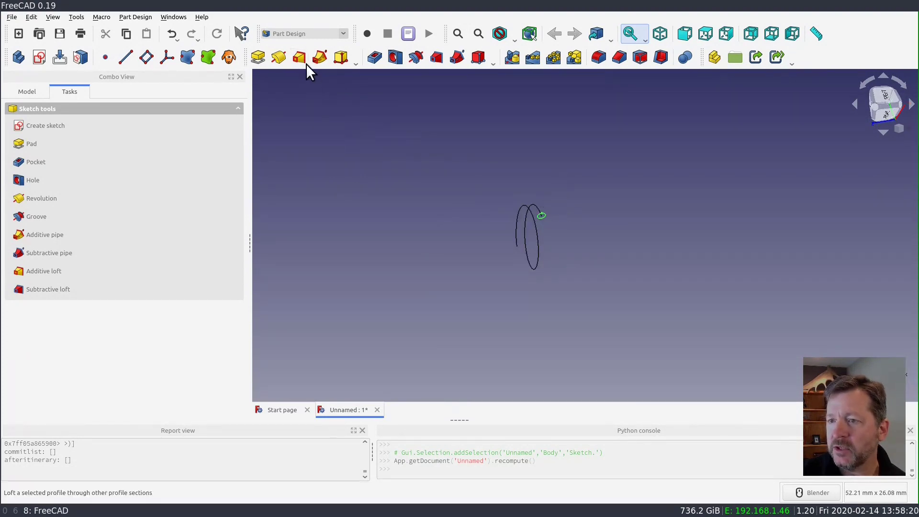
# - Preview an additive pipe along helix Edge1 and Edge2, then cancel it
pyautogui.click(320, 58)
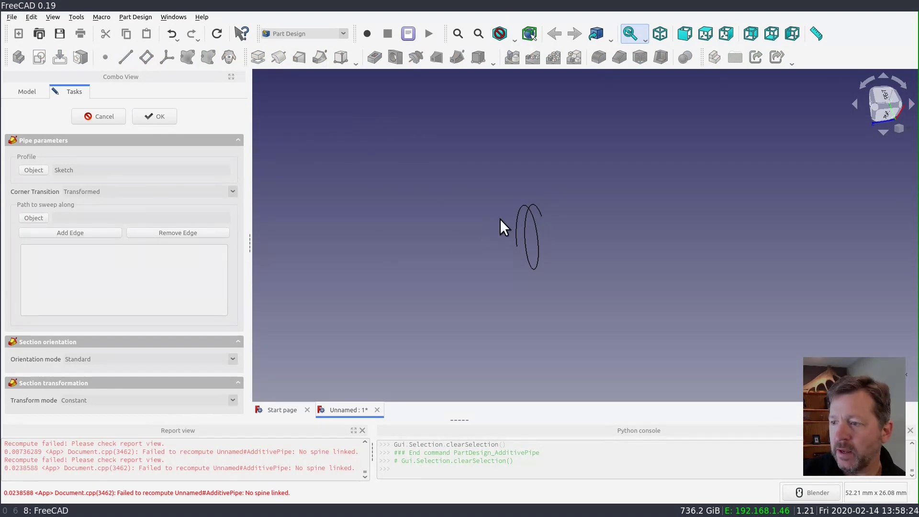
pyautogui.click(532, 205)
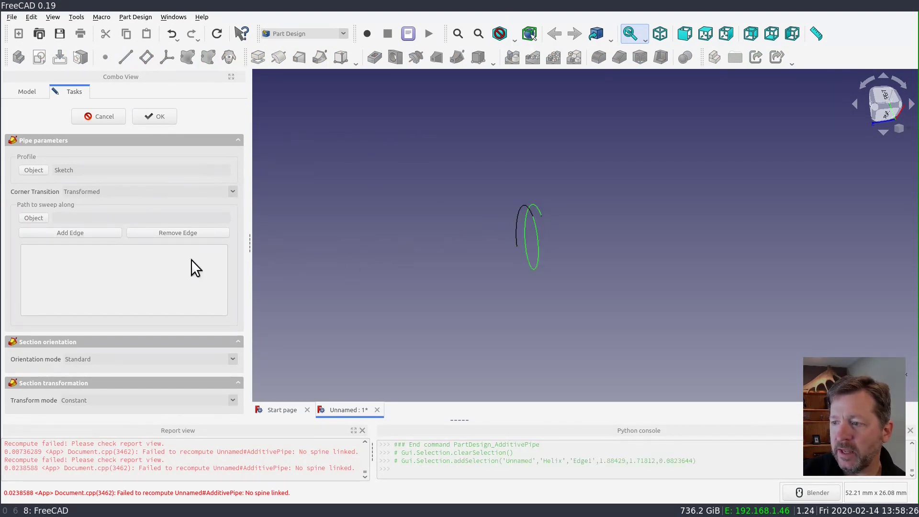
pyautogui.click(73, 229)
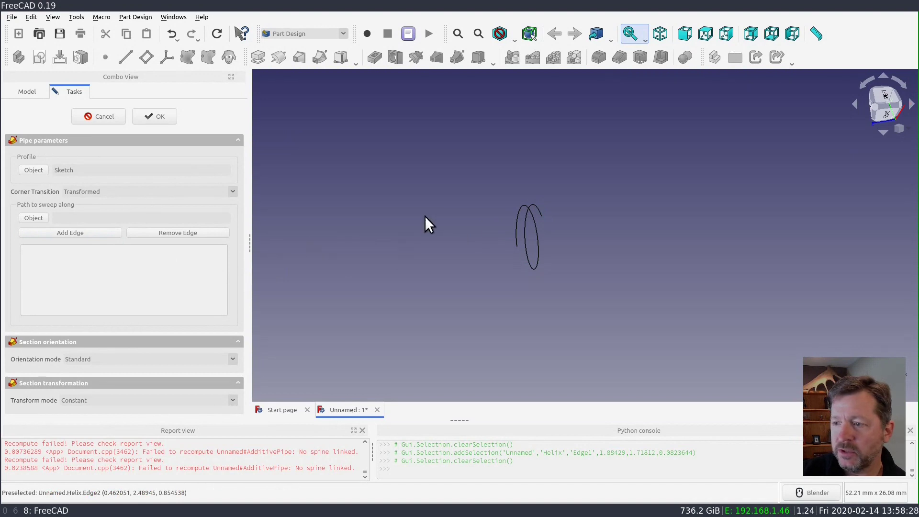
pyautogui.click(529, 208)
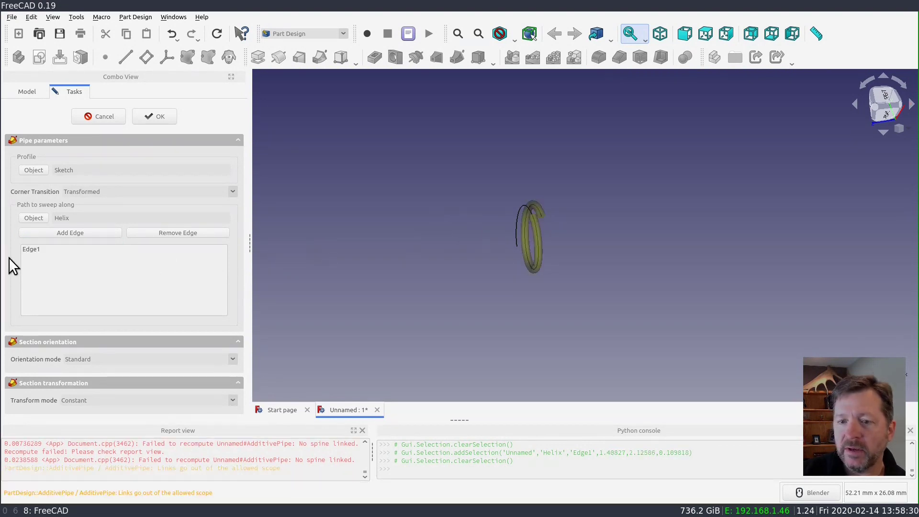
pyautogui.click(64, 233)
pyautogui.click(522, 211)
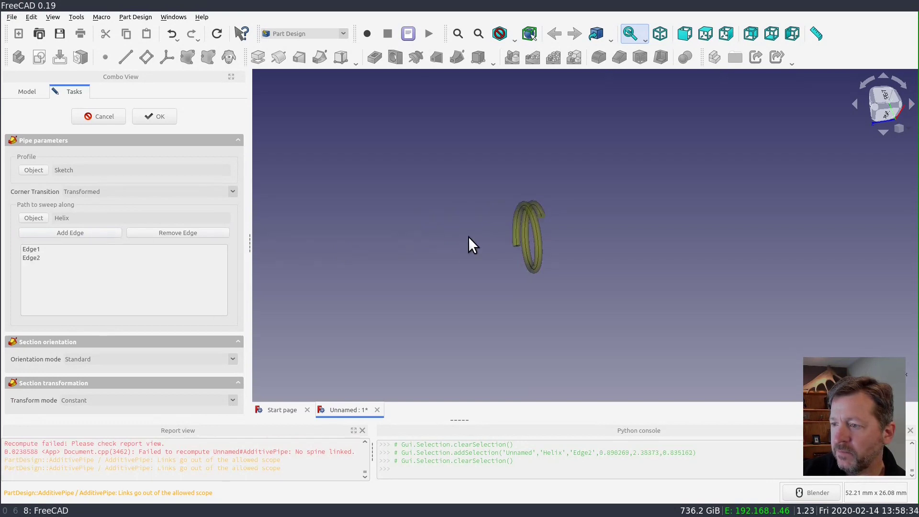
pyautogui.moveTo(590, 252); pyautogui.dragTo(548, 230, button='middle')
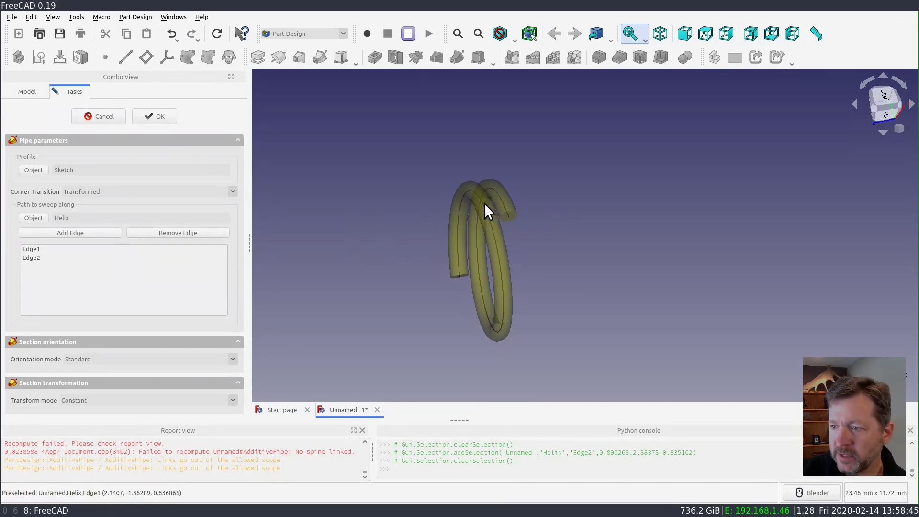
pyautogui.click(101, 117)
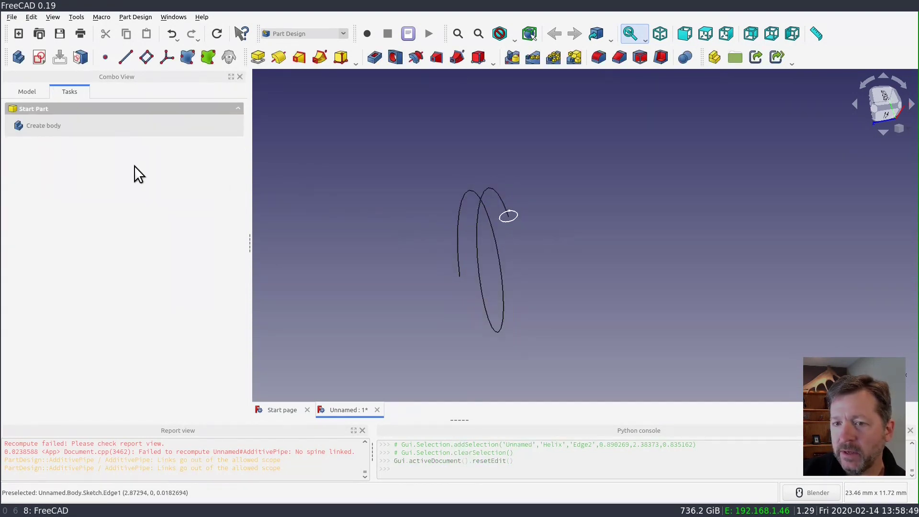
# - Make the Helix the Body's BaseFeature, recovering from the failed drop onto Origin
pyautogui.click(27, 92)
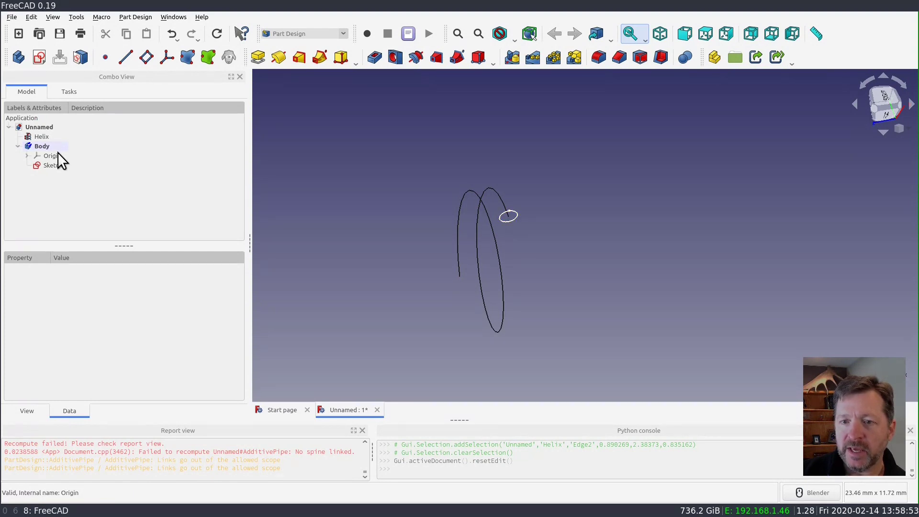
pyautogui.moveTo(45, 142); pyautogui.dragTo(85, 163)
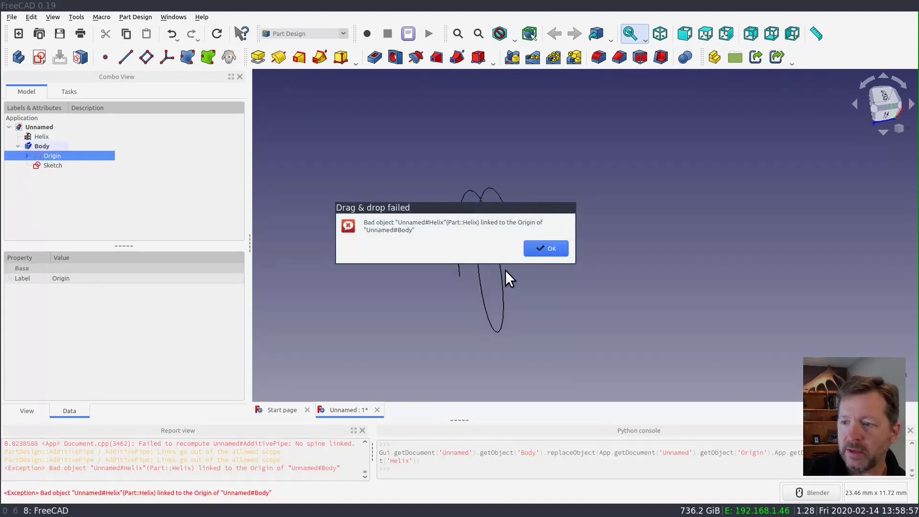
pyautogui.click(547, 249)
pyautogui.moveTo(47, 137); pyautogui.dragTo(54, 147)
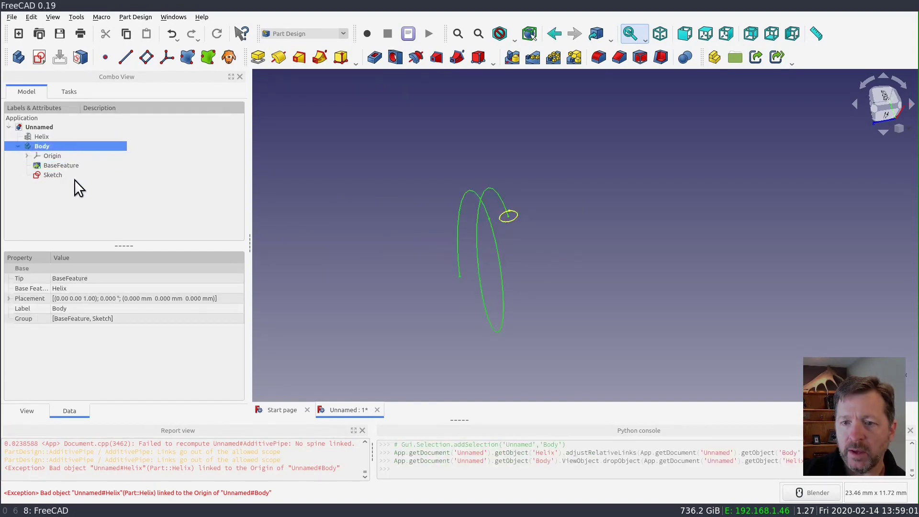
pyautogui.click(62, 167)
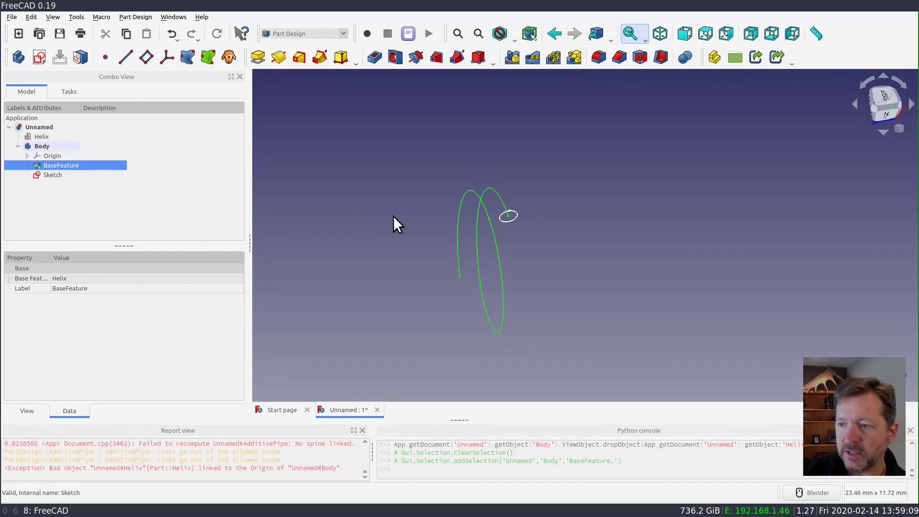
pyautogui.click(337, 240)
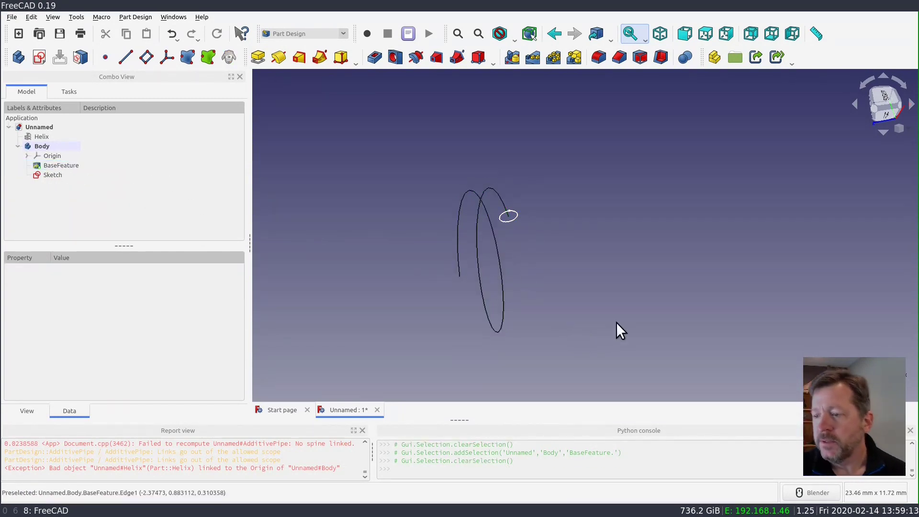
pyautogui.moveTo(617, 323); pyautogui.dragTo(612, 270, button='middle')
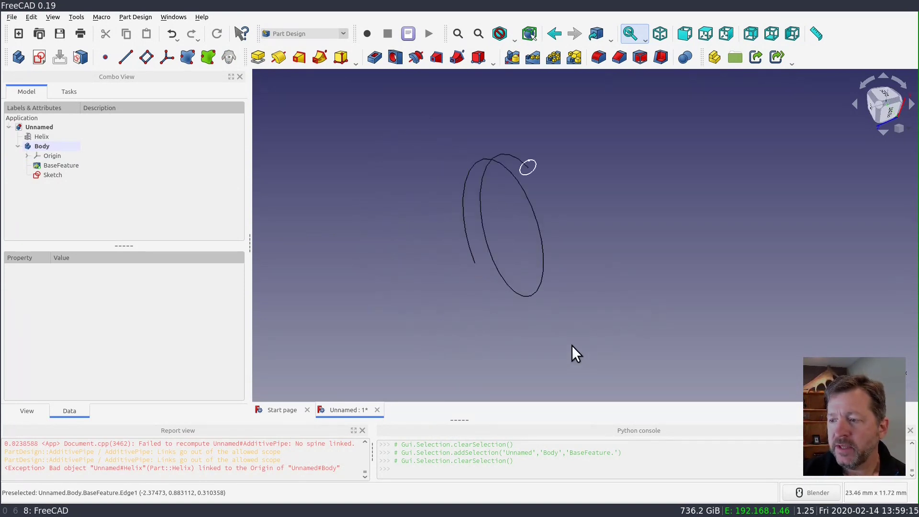
pyautogui.moveTo(540, 325); pyautogui.dragTo(588, 354, button='middle')
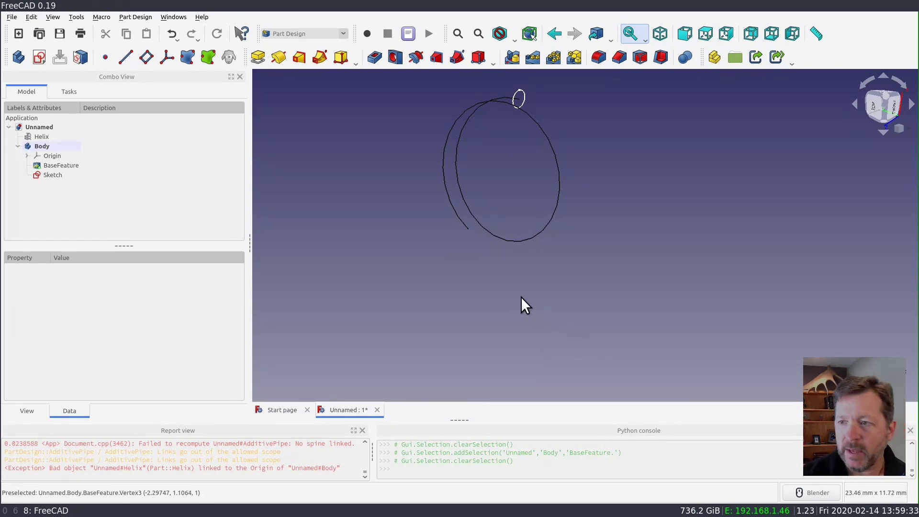
pyautogui.moveTo(670, 234); pyautogui.dragTo(582, 225, button='middle')
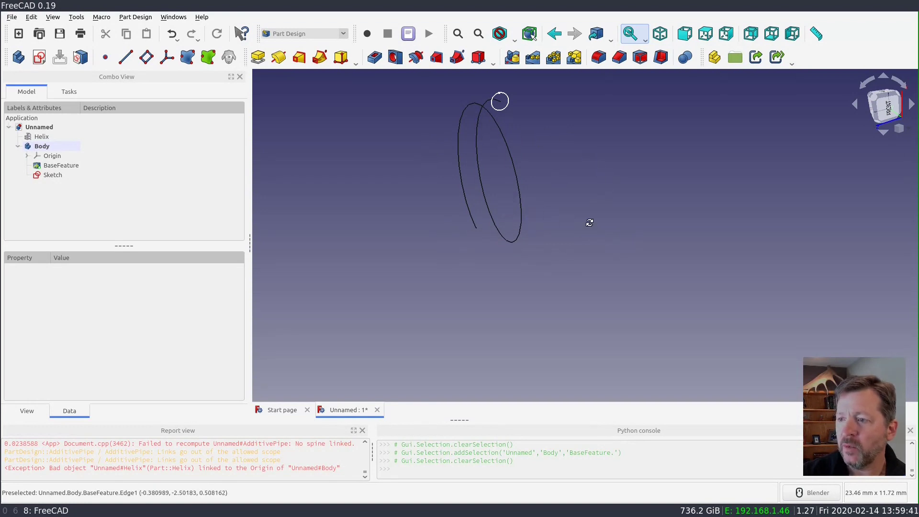
pyautogui.moveTo(589, 221); pyautogui.dragTo(558, 222, button='middle')
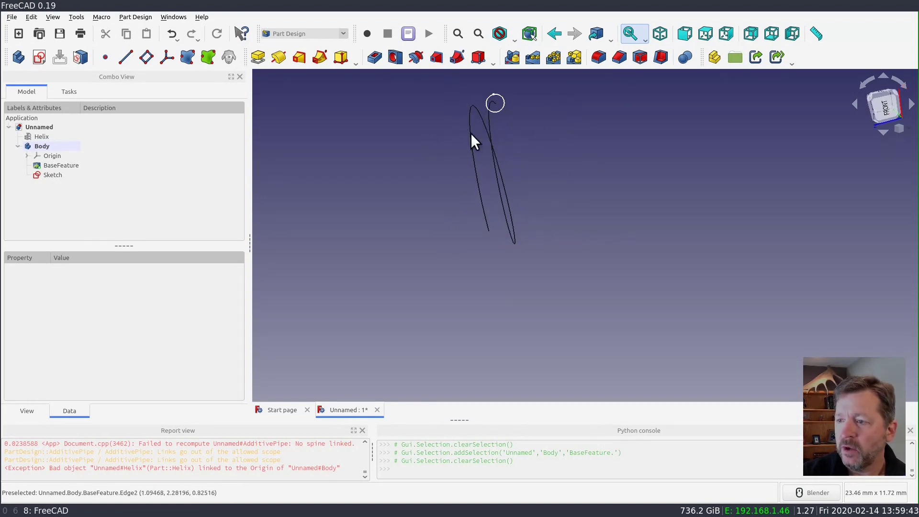
pyautogui.click(488, 230)
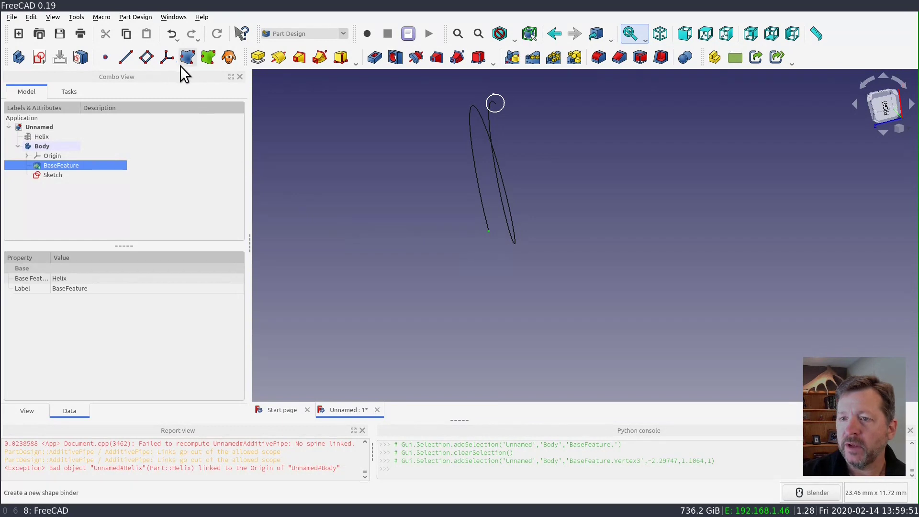
# - Add a datum plane at the helix end, attached to BaseFeature:Vertex3 in Translate origin mode
pyautogui.click(146, 57)
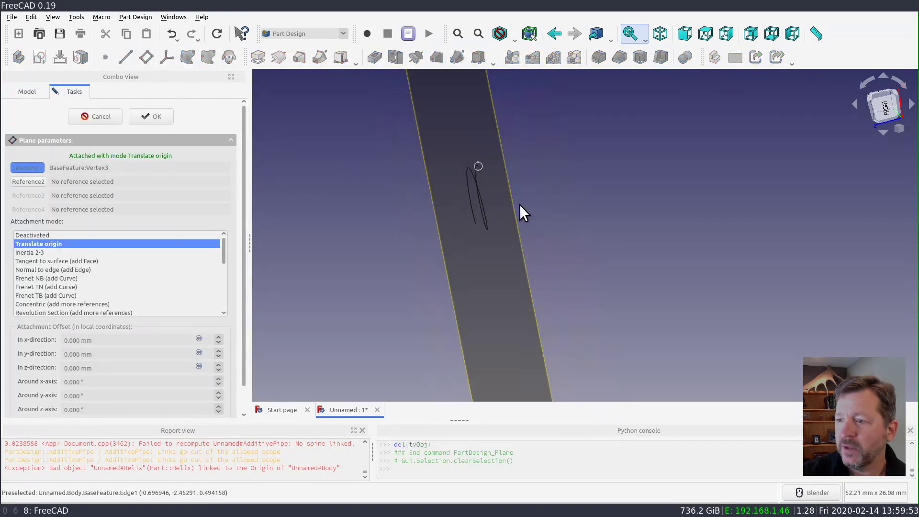
pyautogui.moveTo(523, 212)
pyautogui.mouseDown(button='middle')
pyautogui.moveTo(575, 217)
pyautogui.moveTo(521, 229)
pyautogui.moveTo(518, 216)
pyautogui.moveTo(526, 224)
pyautogui.mouseUp(button='middle')
pyautogui.moveTo(587, 243); pyautogui.dragTo(639, 238, button='middle')
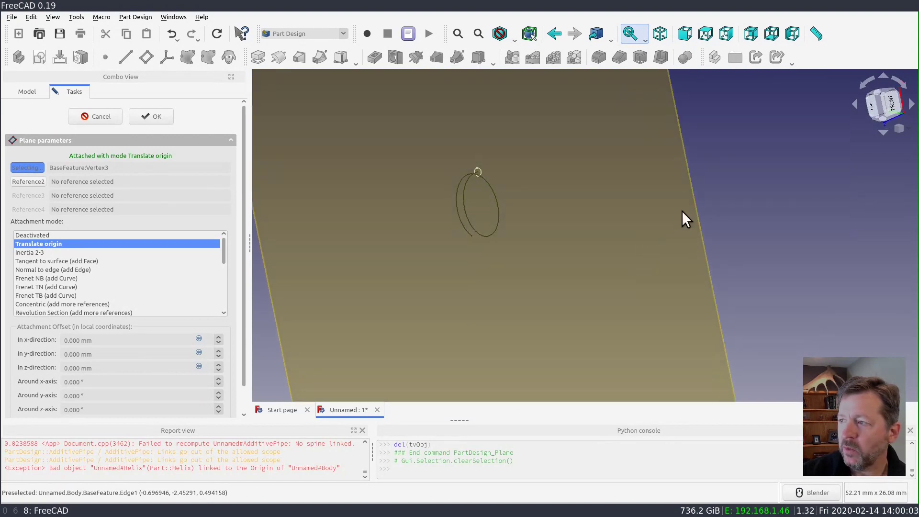
pyautogui.moveTo(683, 210); pyautogui.dragTo(538, 239, button='middle')
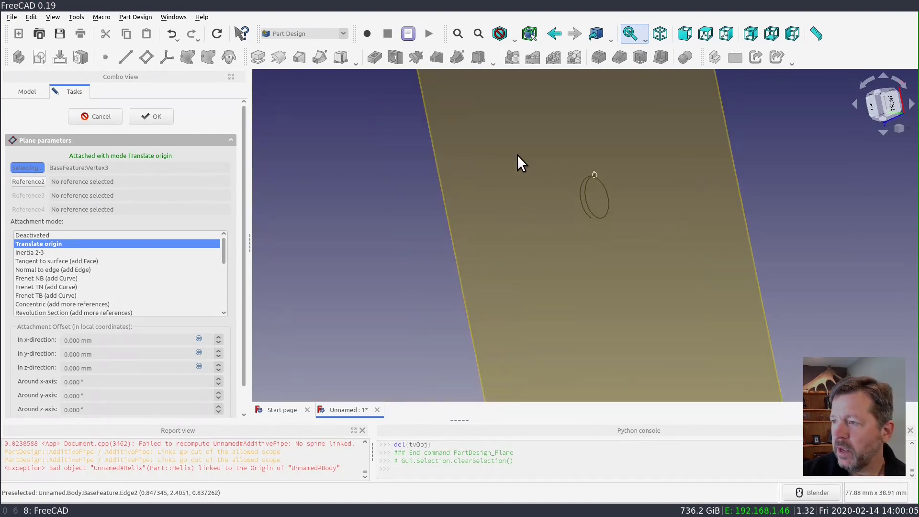
pyautogui.moveTo(527, 172); pyautogui.dragTo(811, 174, button='middle')
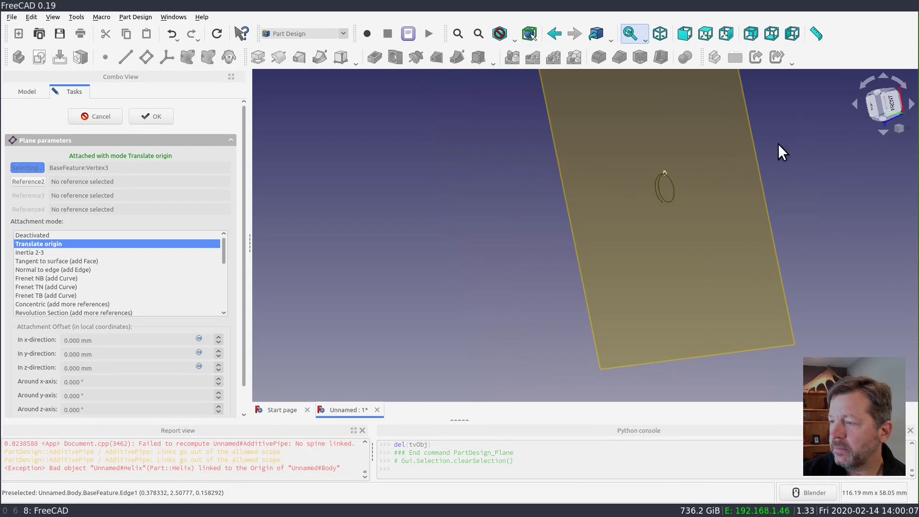
pyautogui.scroll(2, 585, 201)
pyautogui.scroll(-5, 759, 205)
pyautogui.scroll(4, 596, 191)
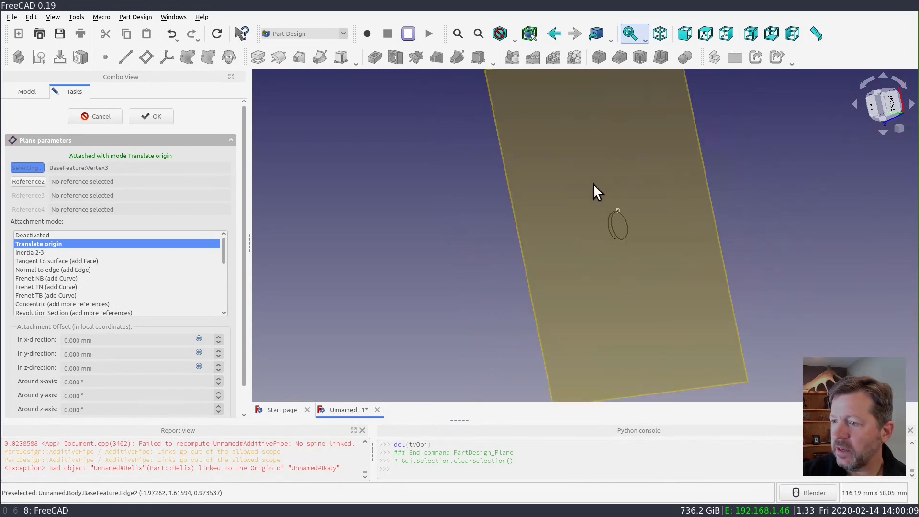
pyautogui.click(146, 120)
pyautogui.click(597, 254)
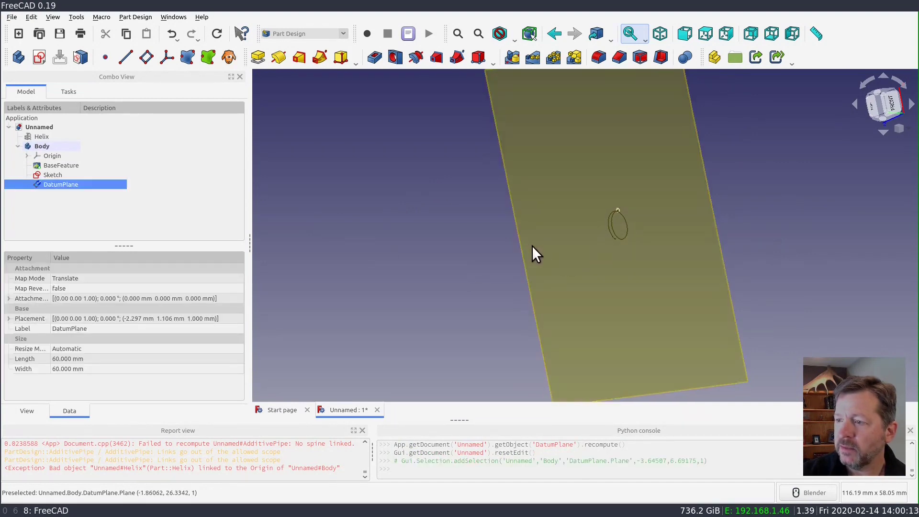
# - Open a new sketch, Sketch001, on the DatumPlane at the helix end
pyautogui.click(41, 57)
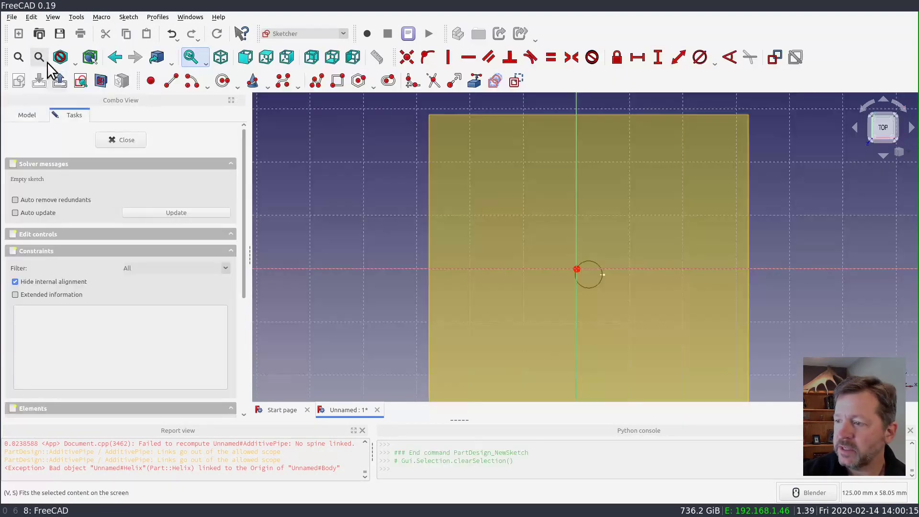
pyautogui.scroll(-4, 497, 244)
pyautogui.scroll(4, 538, 253)
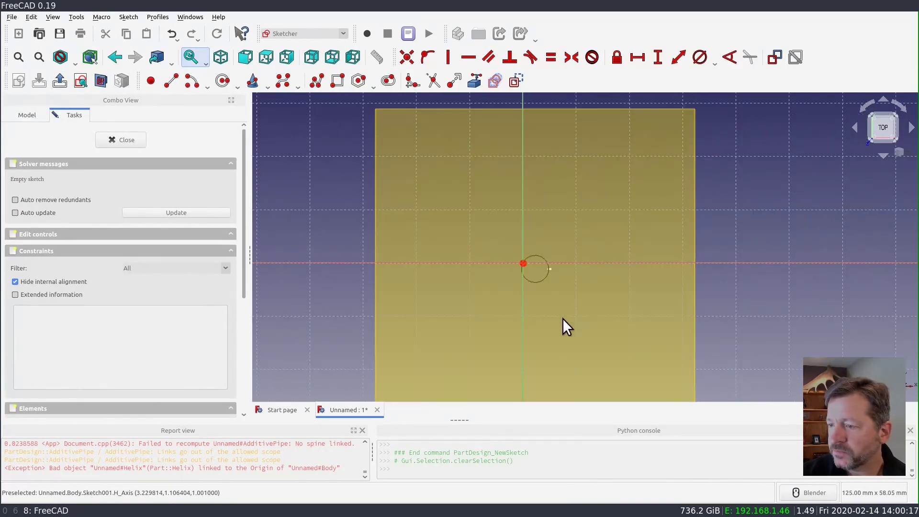
pyautogui.scroll(5, 562, 319)
pyautogui.scroll(-2, 463, 240)
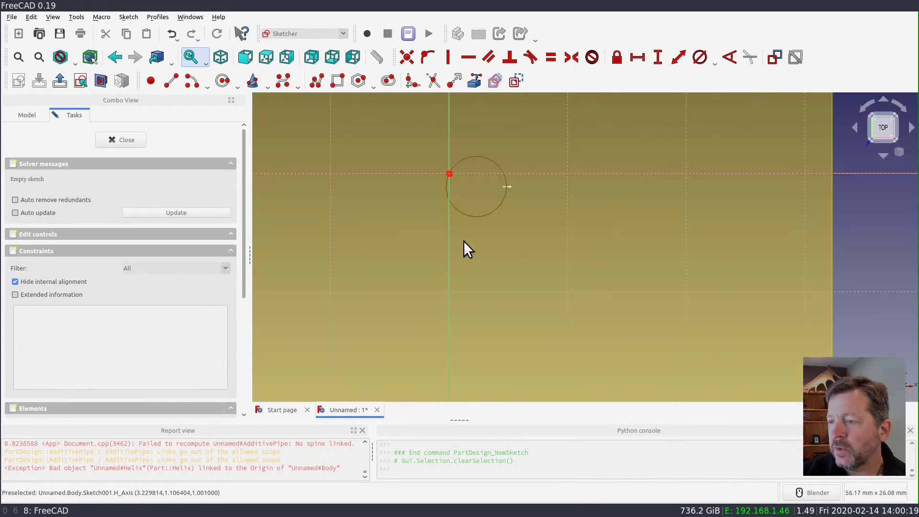
pyautogui.scroll(2, 464, 239)
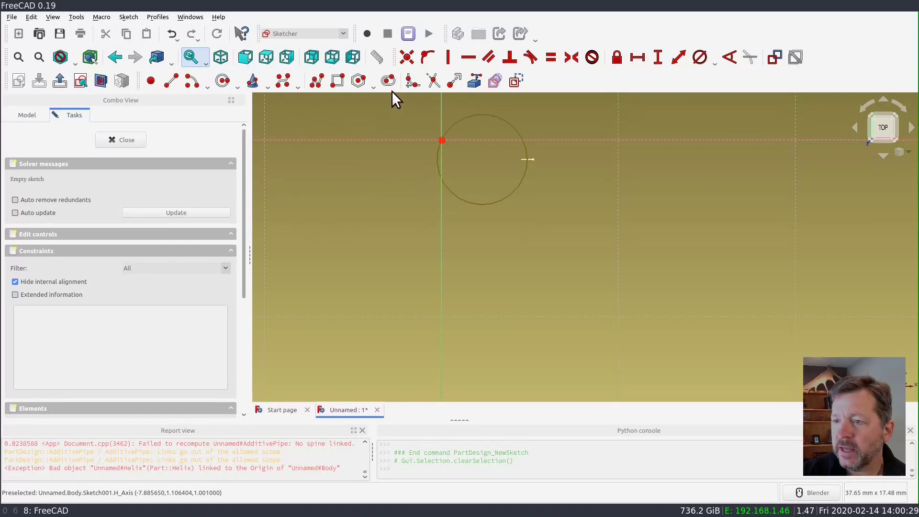
# - Draw a polyline from the origin: a short line, a tangent arc, then a down-left line
pyautogui.click(317, 80)
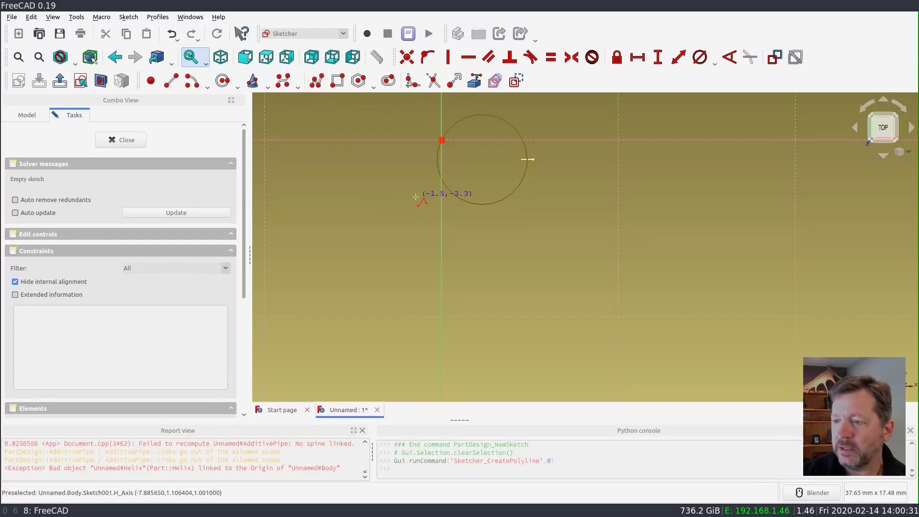
pyautogui.scroll(5, 441, 142)
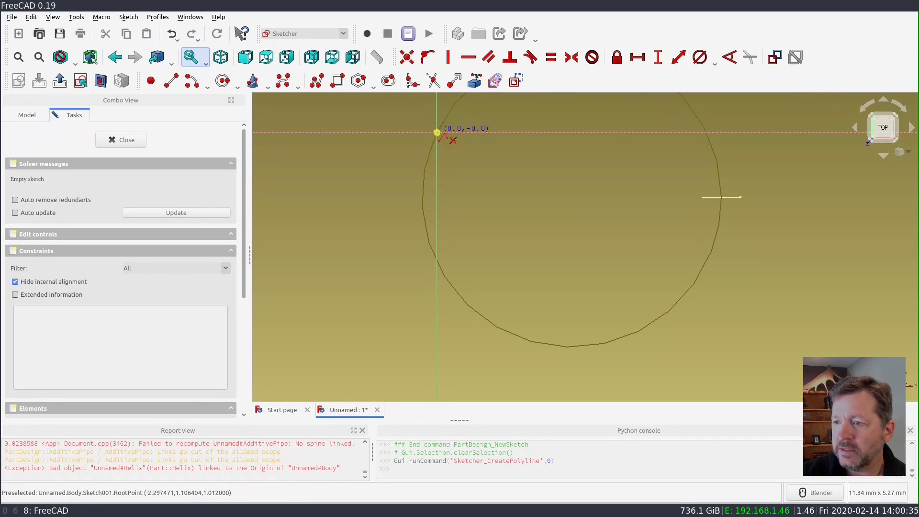
pyautogui.click(437, 132)
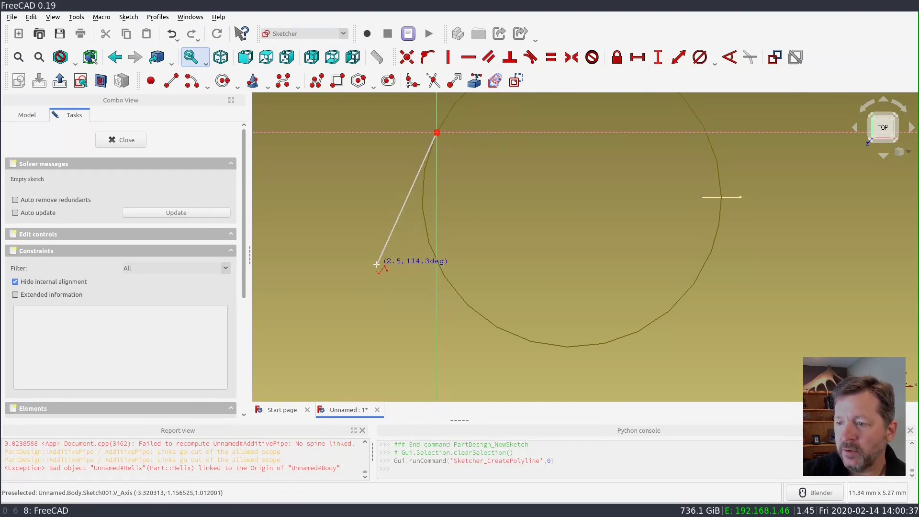
pyautogui.click(377, 265)
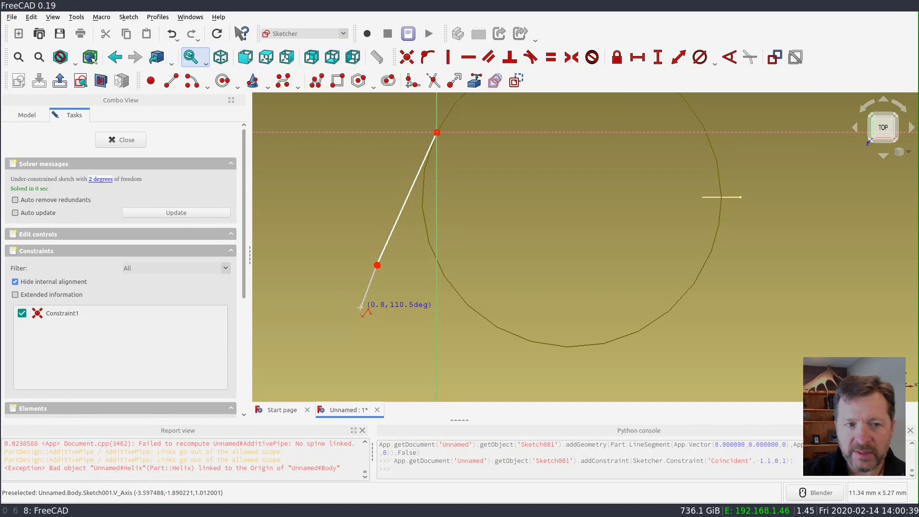
pyautogui.press('m')
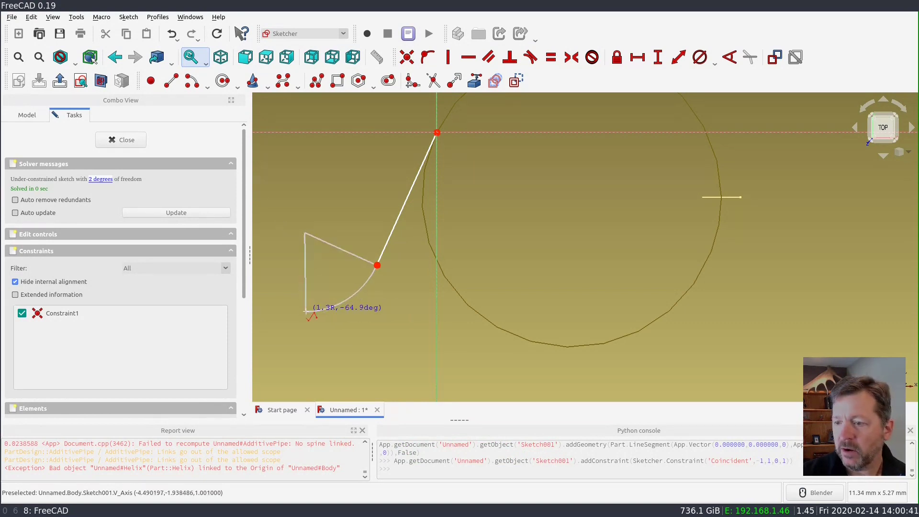
pyautogui.scroll(-2, 324, 314)
pyautogui.scroll(-3, 323, 313)
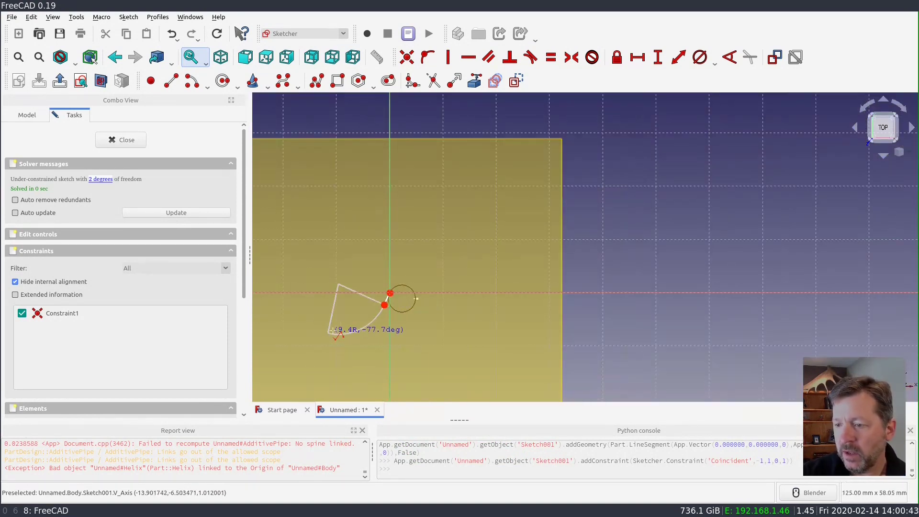
pyautogui.click(360, 328)
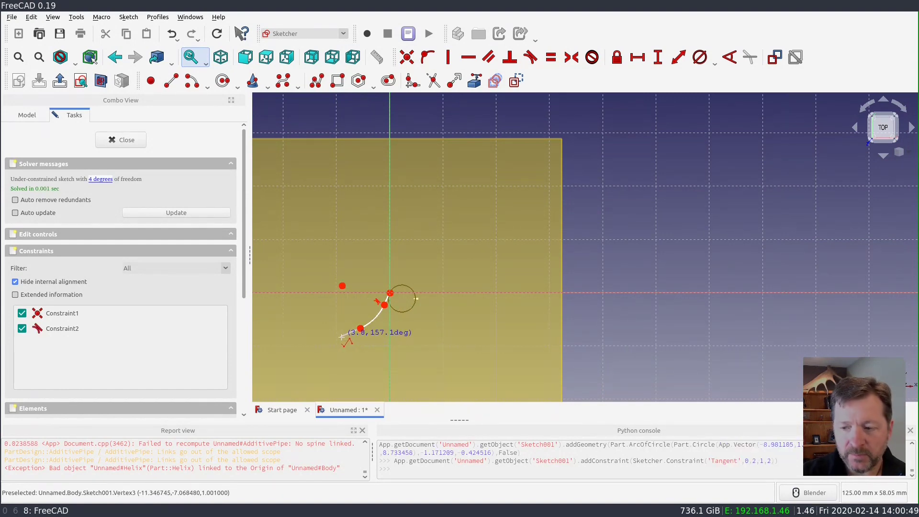
pyautogui.click(303, 353)
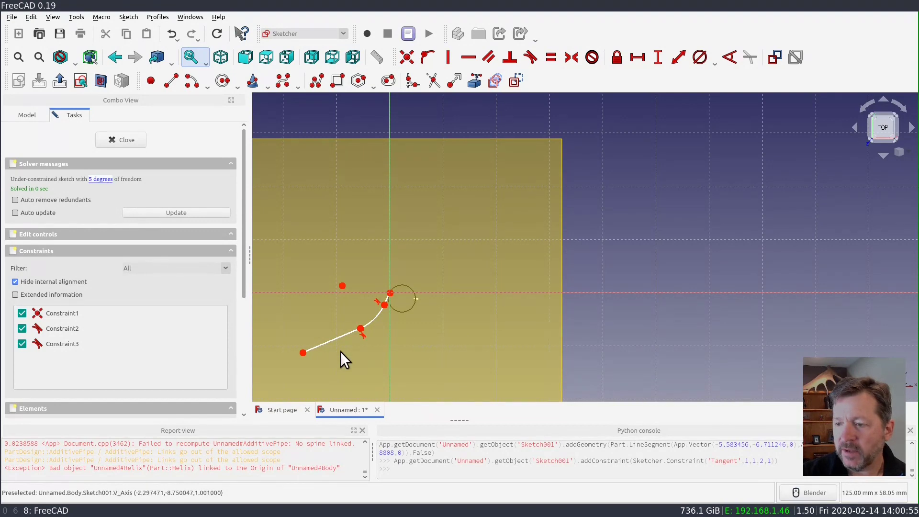
# - Reshape the path by moving its upper joint and its lower end
pyautogui.scroll(4, 297, 366)
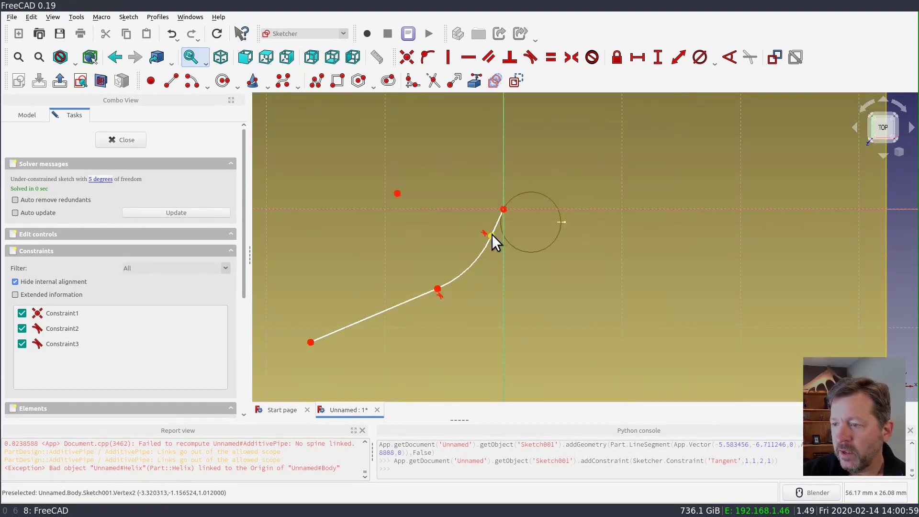
pyautogui.moveTo(492, 235); pyautogui.dragTo(479, 250)
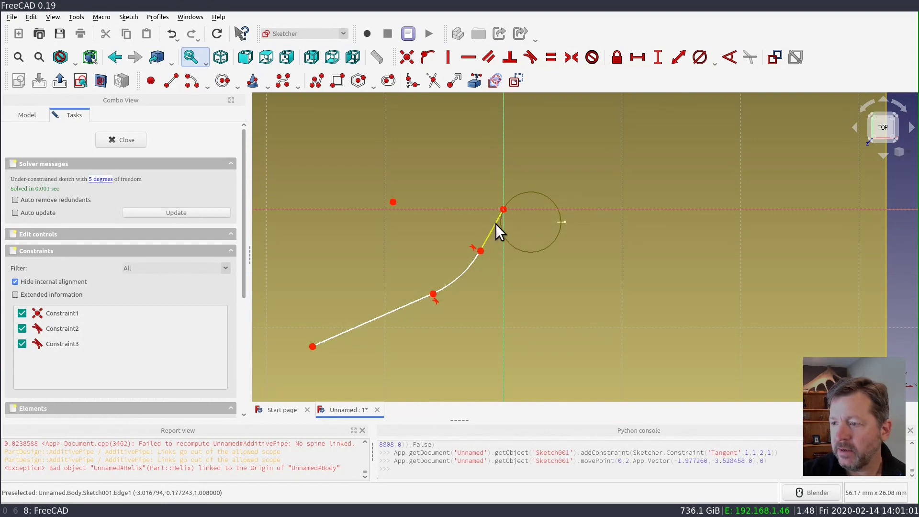
pyautogui.scroll(2, 493, 226)
pyautogui.scroll(-2, 491, 229)
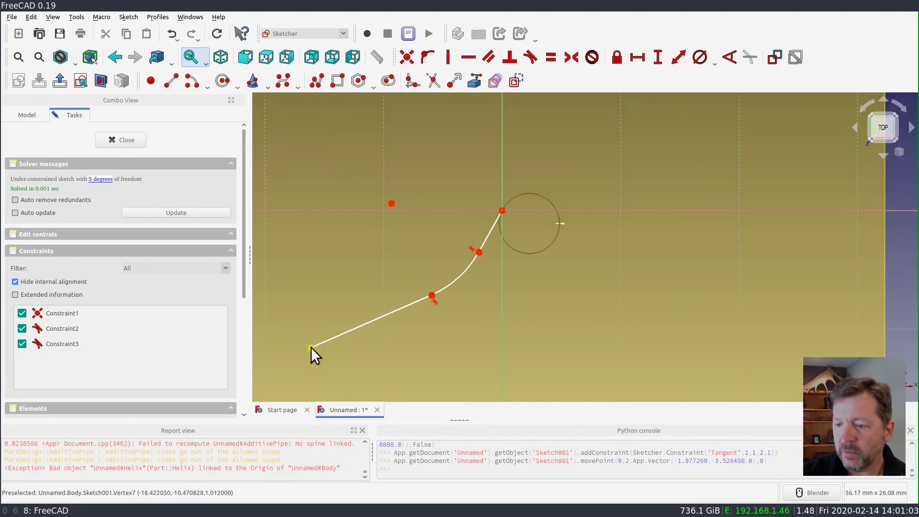
pyautogui.moveTo(311, 348); pyautogui.dragTo(321, 340)
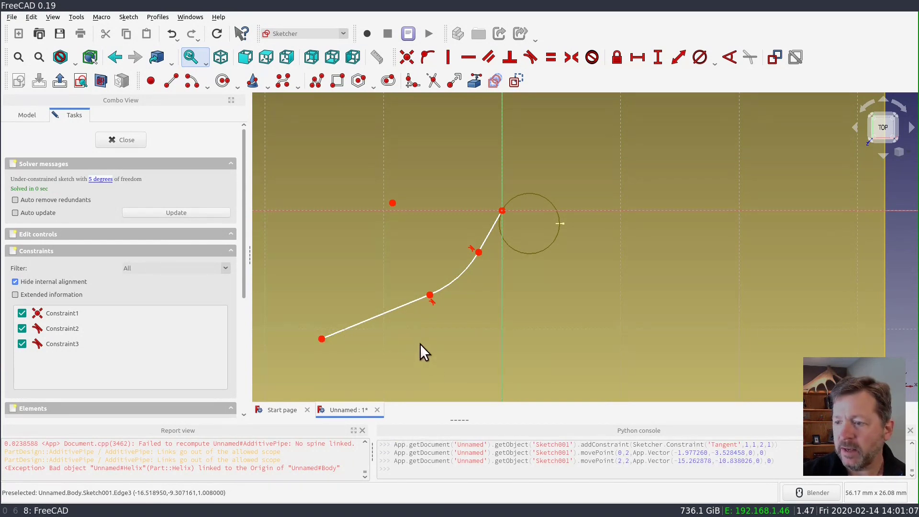
# - Constrain the path's lower end 12 mm horizontally from the origin endpoint
pyautogui.click(321, 339)
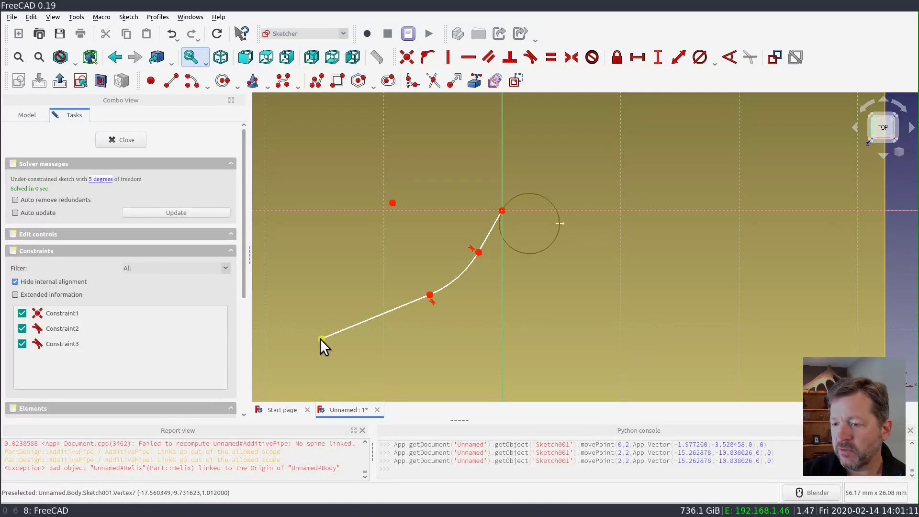
pyautogui.click(321, 338)
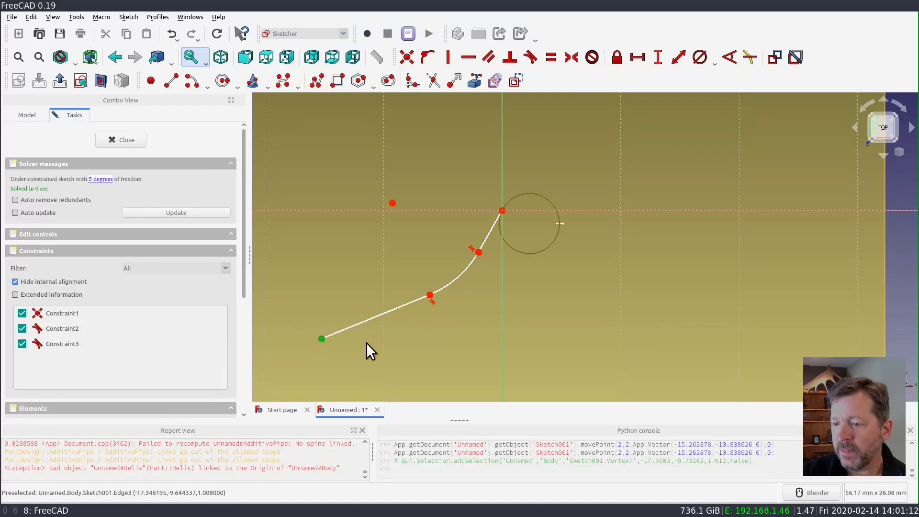
pyautogui.click(501, 211)
pyautogui.click(644, 57)
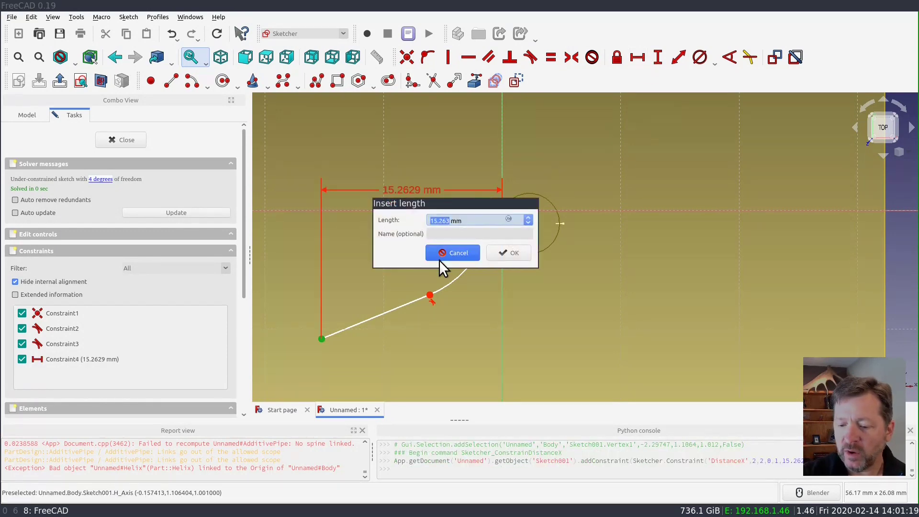
pyautogui.write('12')
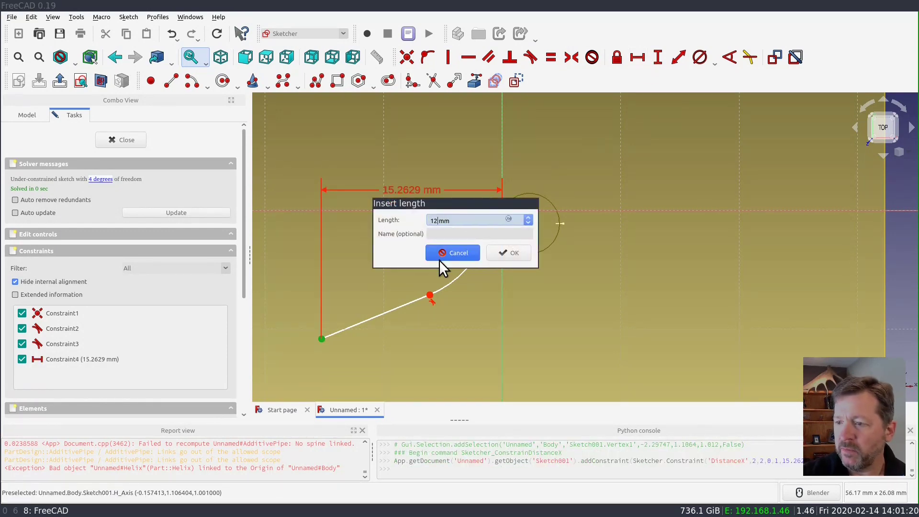
pyautogui.click(505, 252)
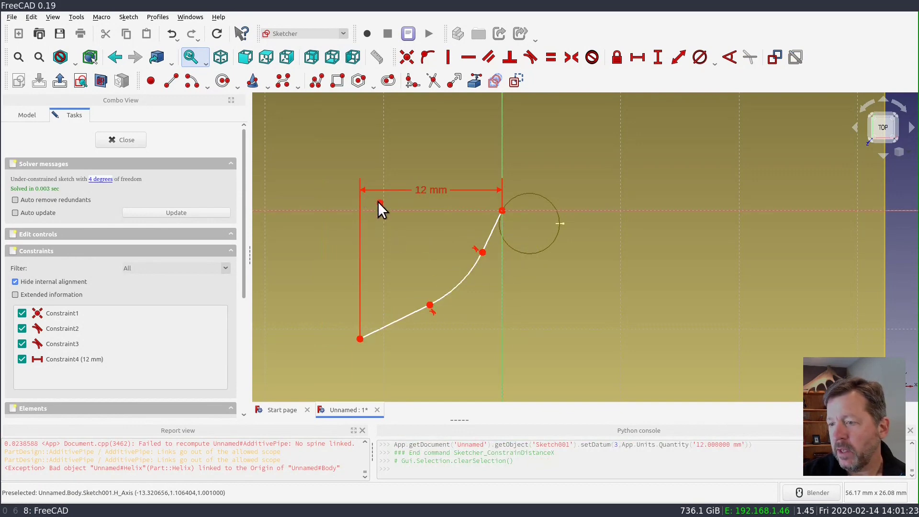
# - Reshape the arc bend, then select the lower line together with the horizontal axis
pyautogui.moveTo(379, 203); pyautogui.dragTo(401, 206)
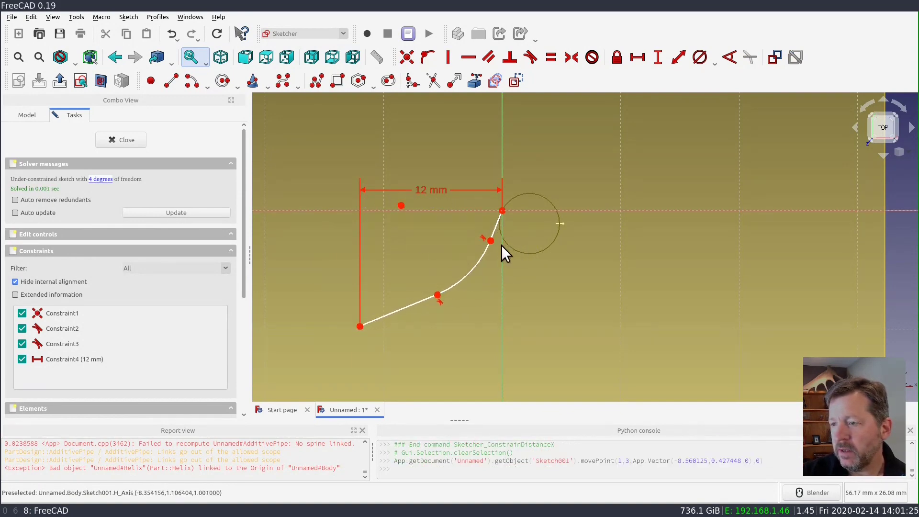
pyautogui.moveTo(490, 240); pyautogui.dragTo(481, 243)
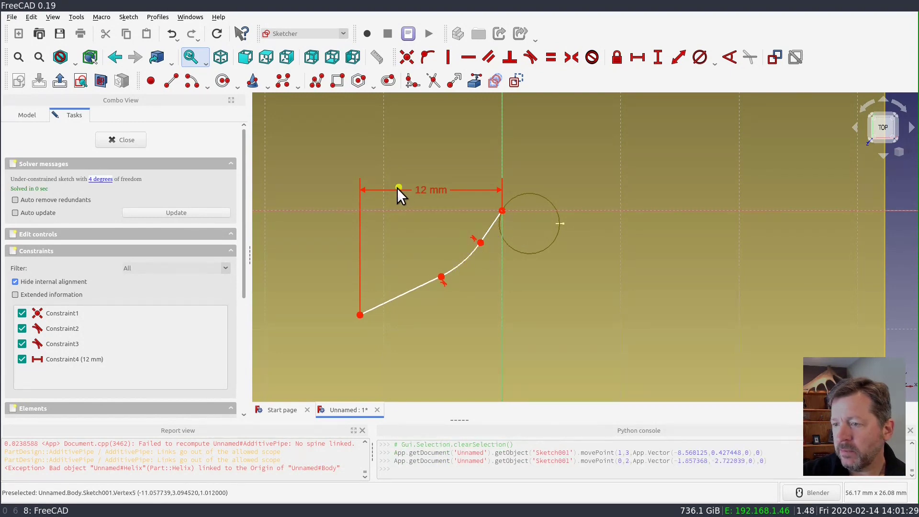
pyautogui.moveTo(398, 188); pyautogui.dragTo(449, 232)
pyautogui.moveTo(503, 244)
pyautogui.mouseDown()
pyautogui.moveTo(471, 244)
pyautogui.moveTo(485, 249)
pyautogui.mouseUp()
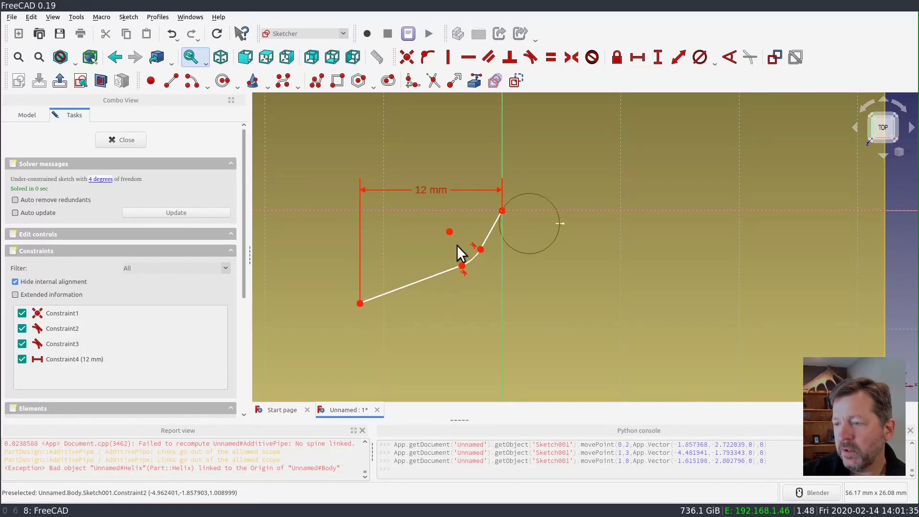
pyautogui.scroll(2, 498, 223)
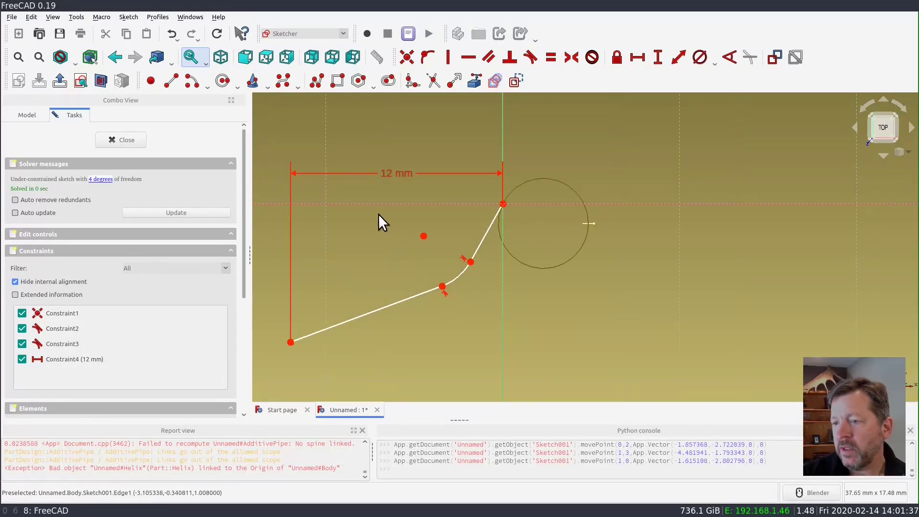
pyautogui.click(381, 319)
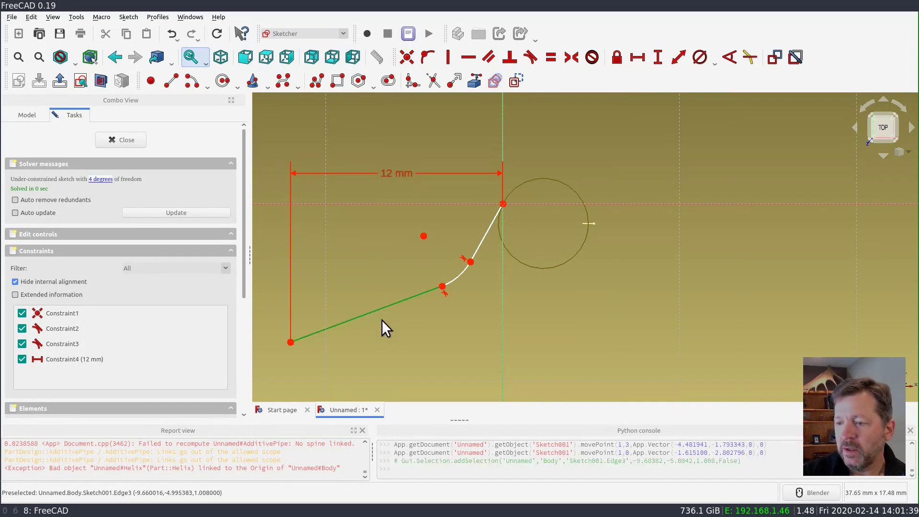
pyautogui.click(376, 203)
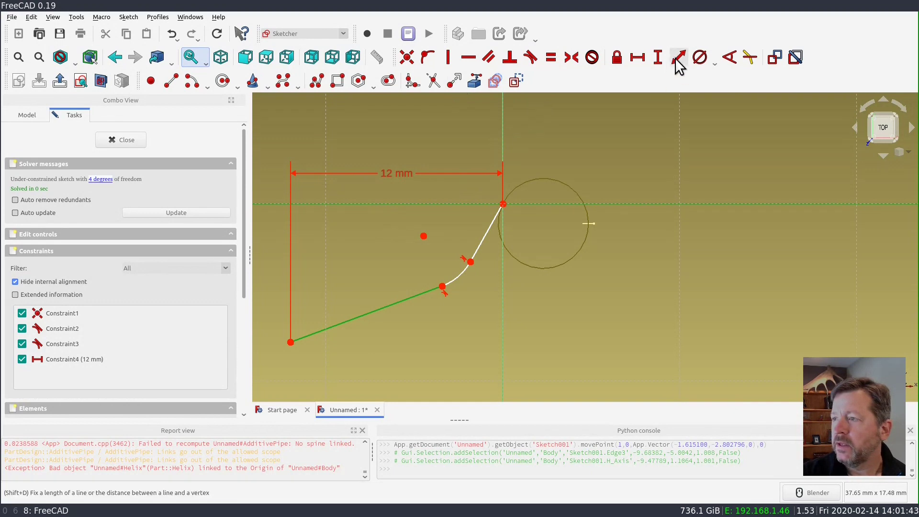
# - Constrain the lower line at 15° to the horizontal axis
pyautogui.click(730, 58)
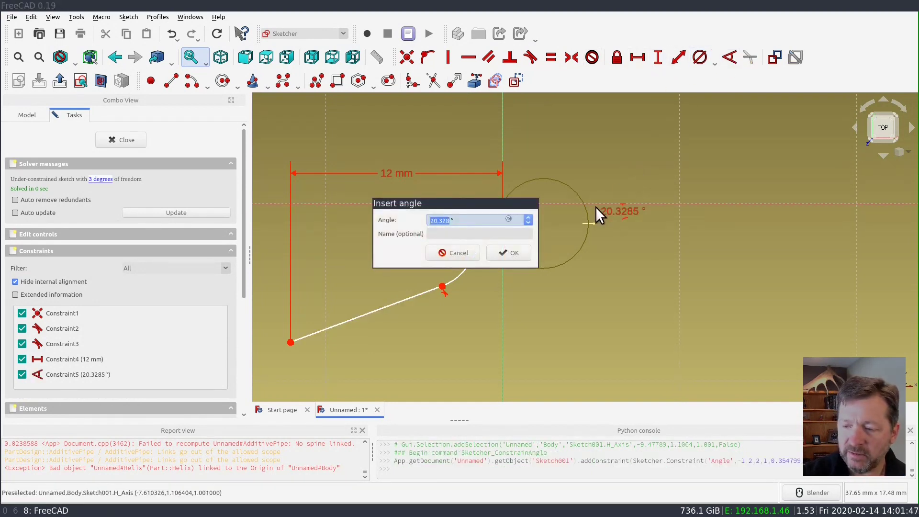
pyautogui.press('Return')
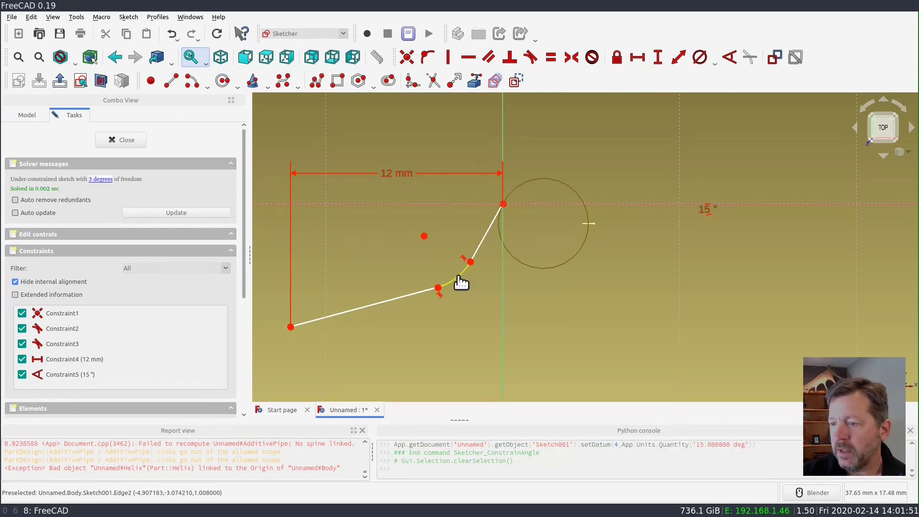
pyautogui.moveTo(459, 278); pyautogui.dragTo(460, 275)
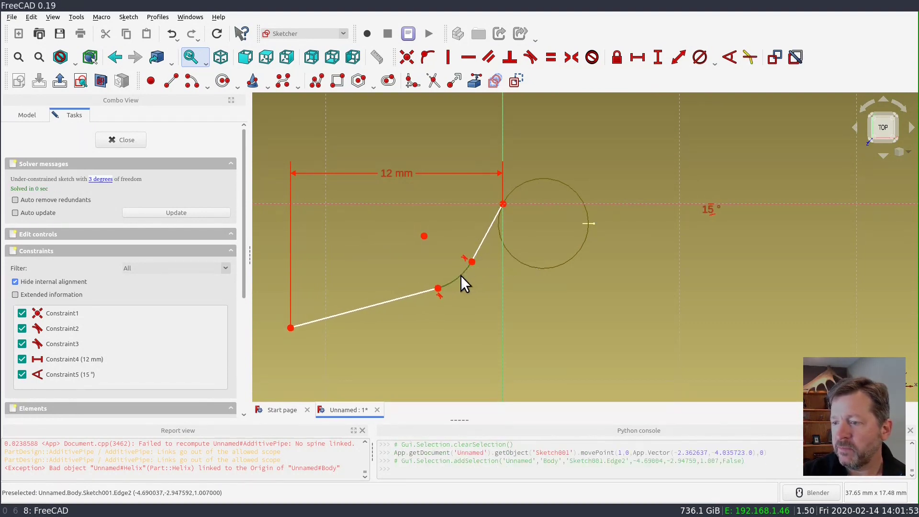
# - Give the fillet arc a 5 mm radius, then tidy its label and centre point
pyautogui.click(713, 58)
pyautogui.click(723, 30)
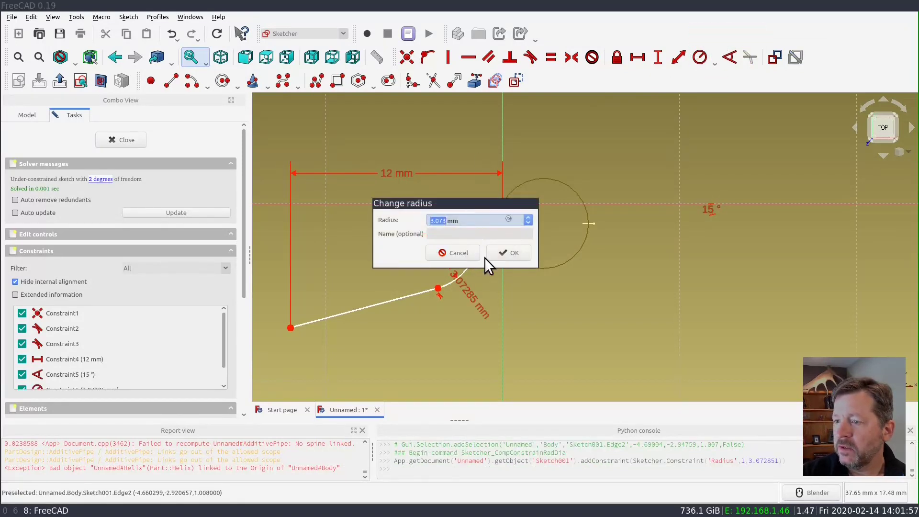
pyautogui.write('5')
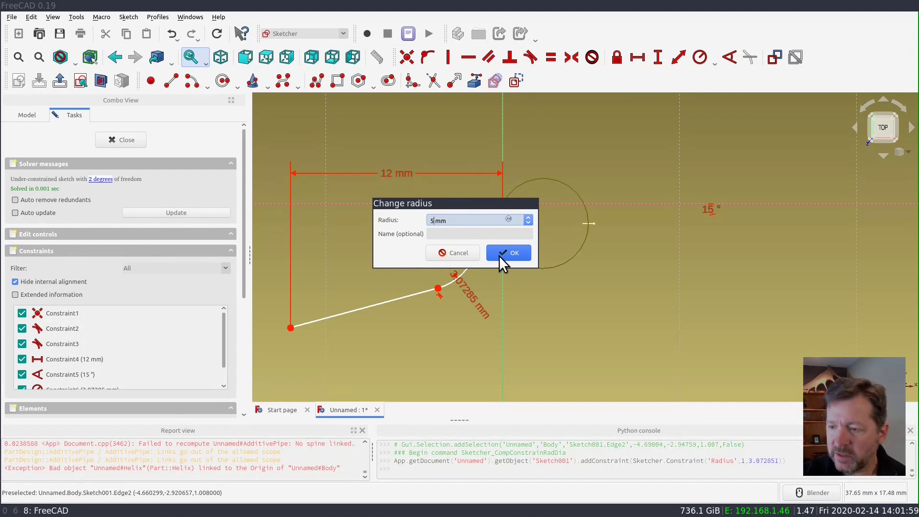
pyautogui.click(498, 256)
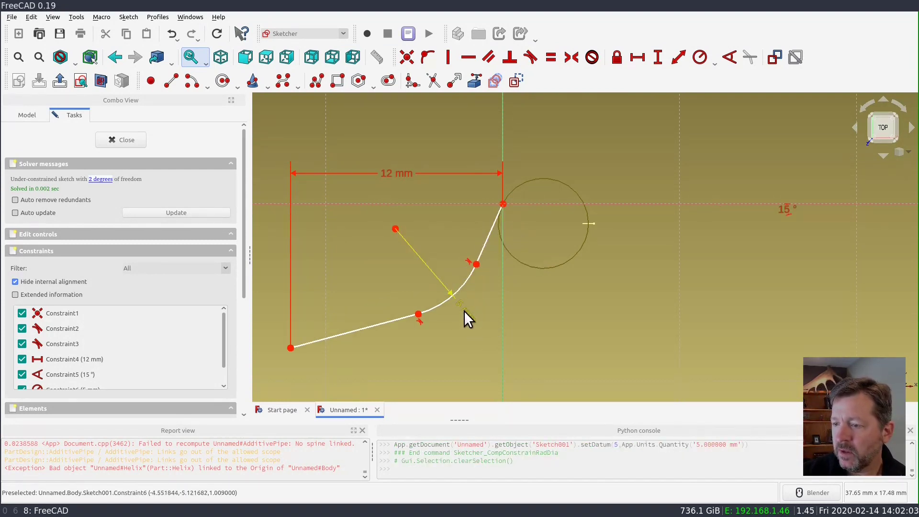
pyautogui.moveTo(462, 313); pyautogui.dragTo(481, 329)
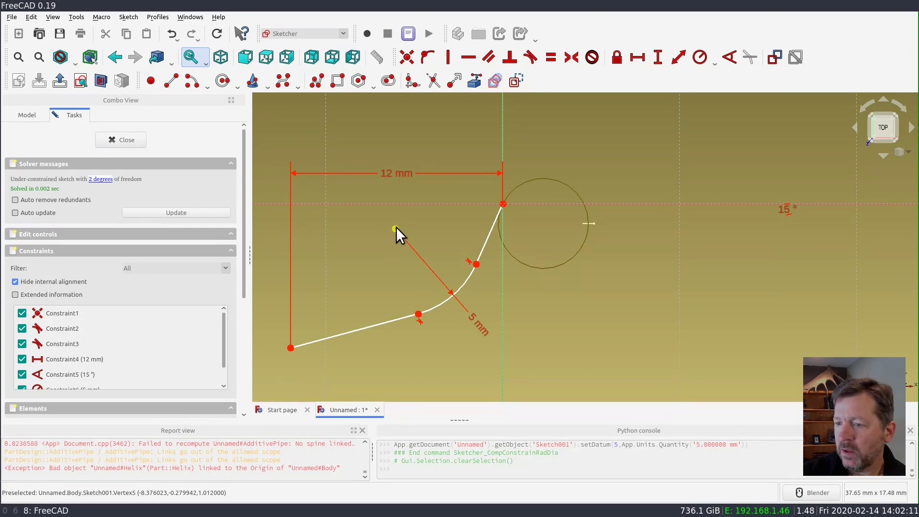
pyautogui.moveTo(396, 231)
pyautogui.mouseDown()
pyautogui.moveTo(406, 255)
pyautogui.moveTo(383, 224)
pyautogui.moveTo(410, 212)
pyautogui.mouseUp()
pyautogui.moveTo(405, 210); pyautogui.dragTo(402, 207)
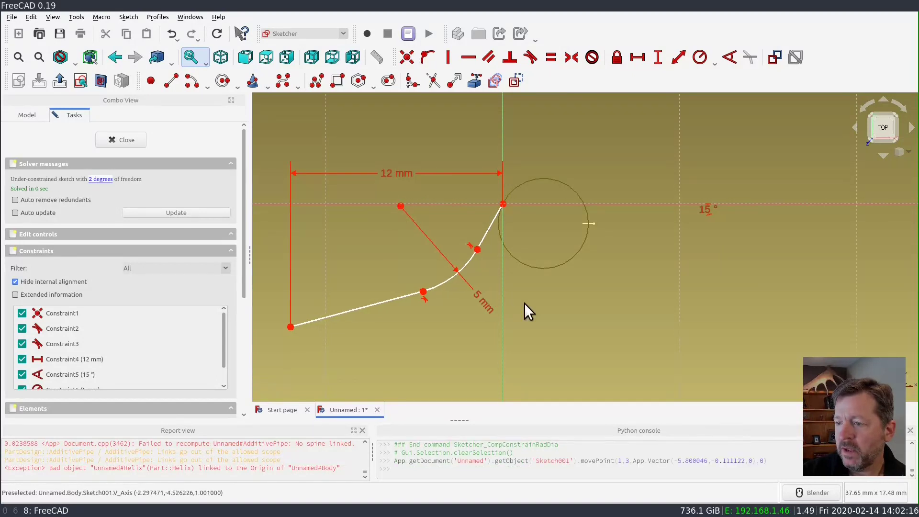
# - Change the fillet radius from 5 mm to 2.5 mm
pyautogui.doubleClick(484, 302)
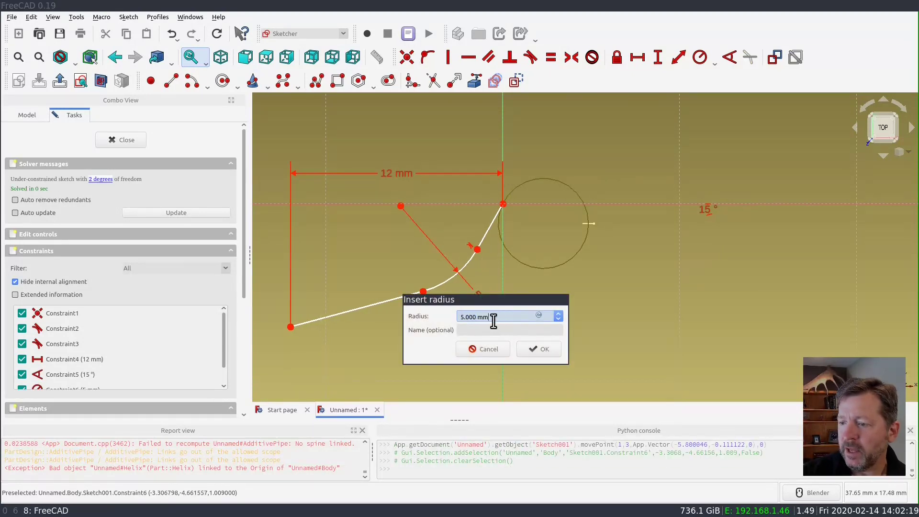
pyautogui.write('2.5')
pyautogui.press('Return')
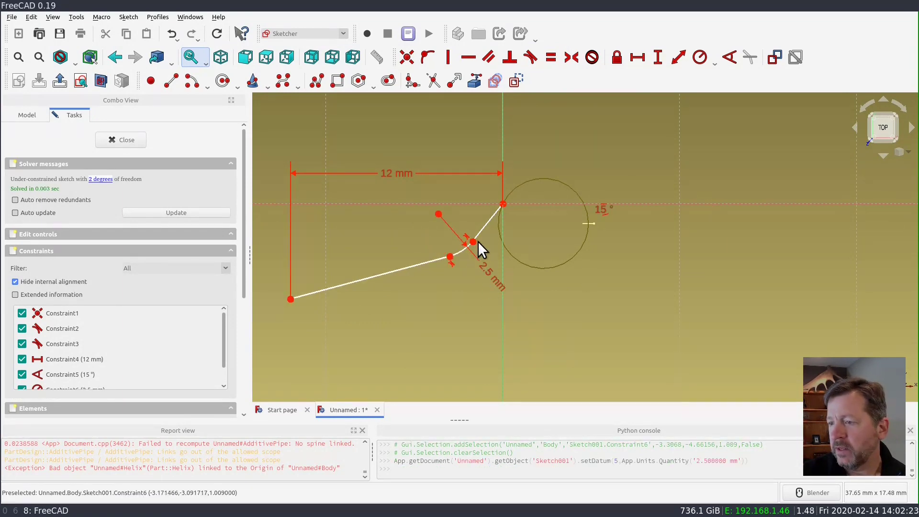
pyautogui.moveTo(473, 242)
pyautogui.mouseDown()
pyautogui.moveTo(447, 259)
pyautogui.moveTo(468, 246)
pyautogui.mouseUp()
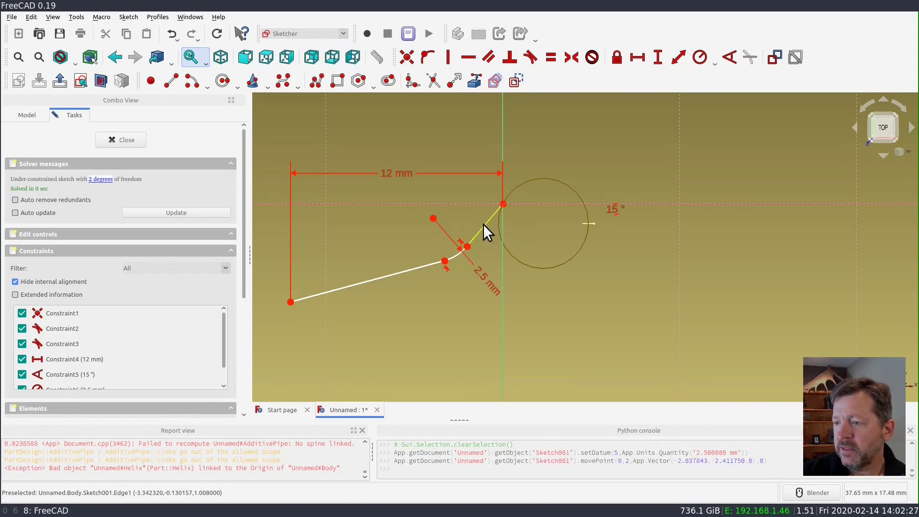
# - Constrain the short line above the fillet to 3.25 mm long
pyautogui.click(483, 225)
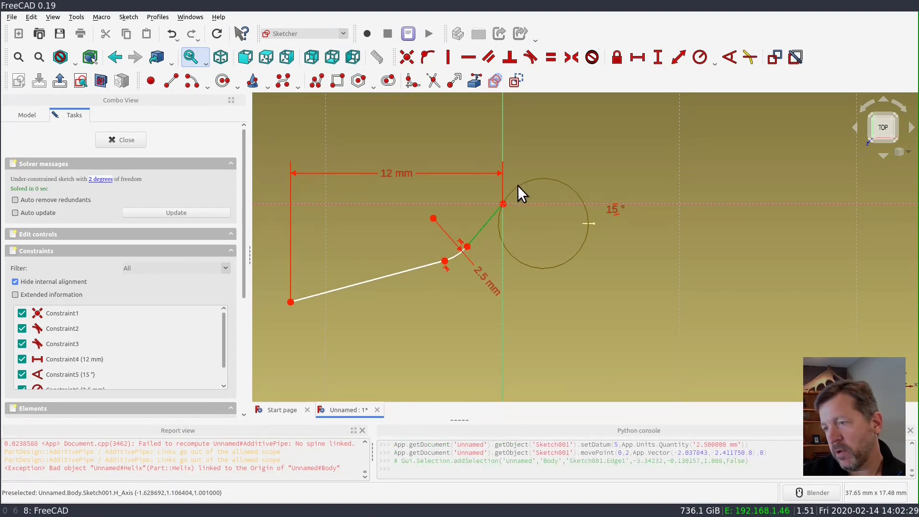
pyautogui.moveTo(467, 247); pyautogui.dragTo(471, 252)
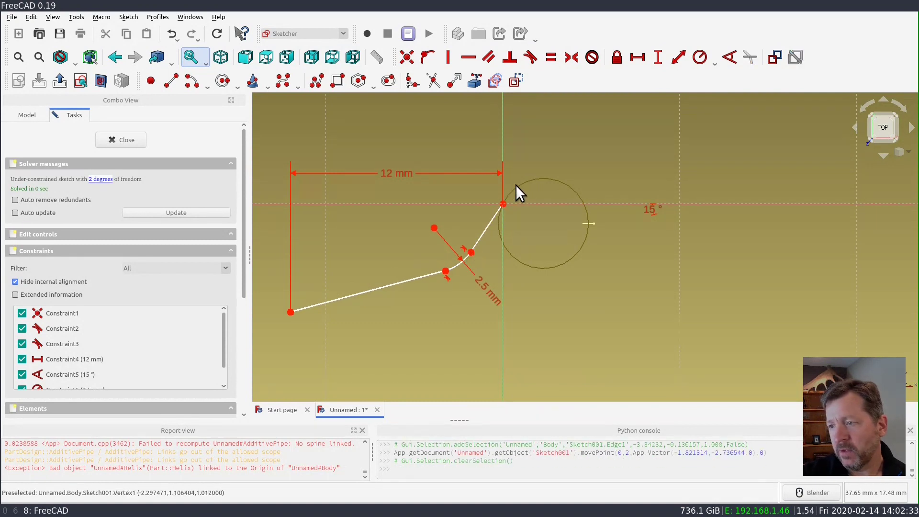
pyautogui.click(482, 234)
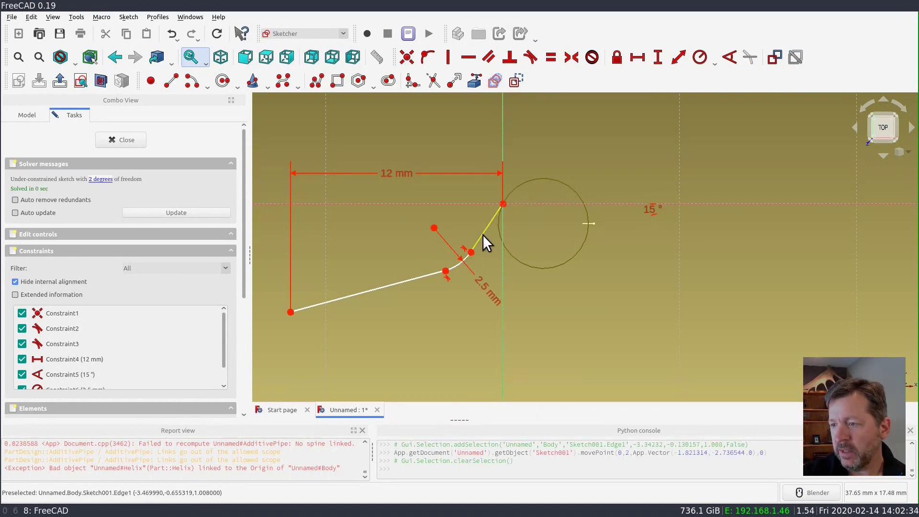
pyautogui.click(678, 57)
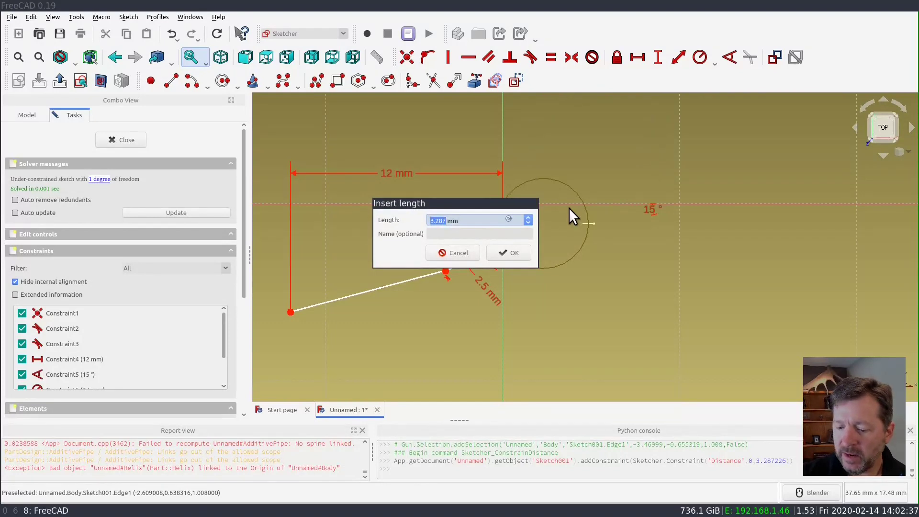
pyautogui.write('3.25')
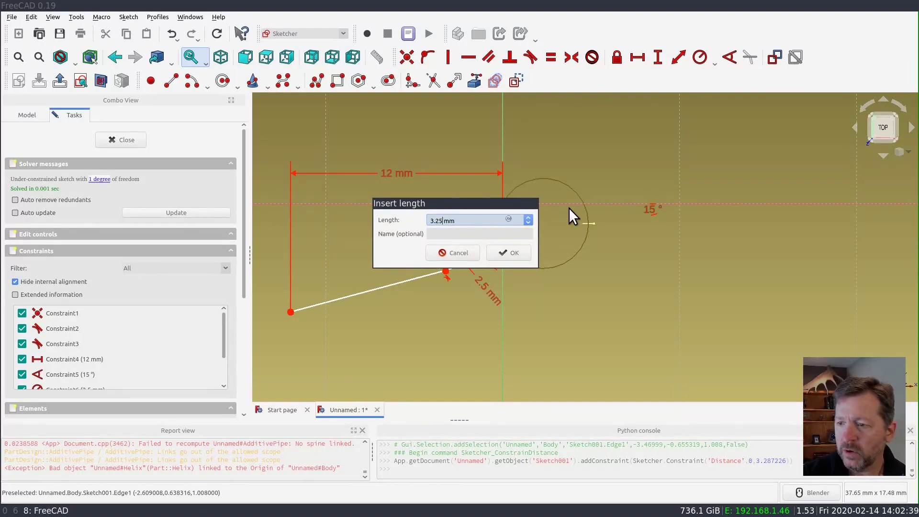
pyautogui.press('Return')
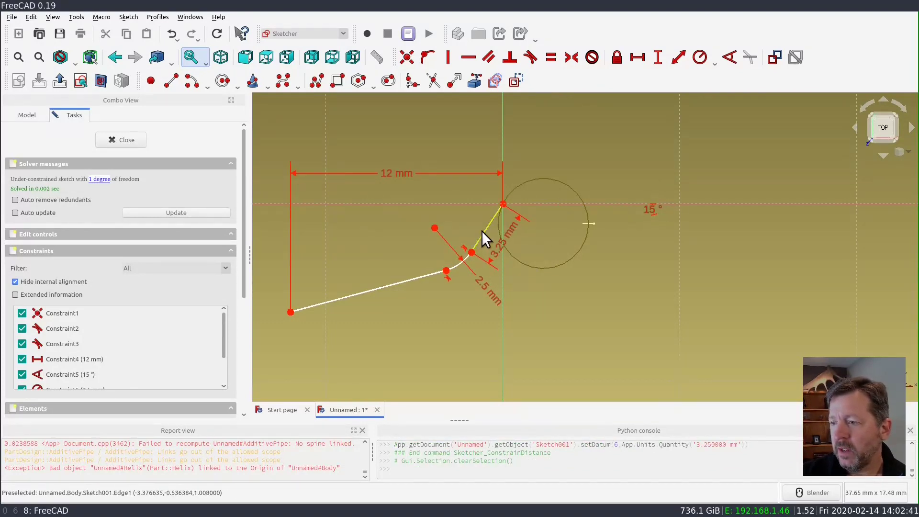
# - Set a 125° angle between the short line and the horizontal axis
pyautogui.click(475, 203)
pyautogui.click(489, 223)
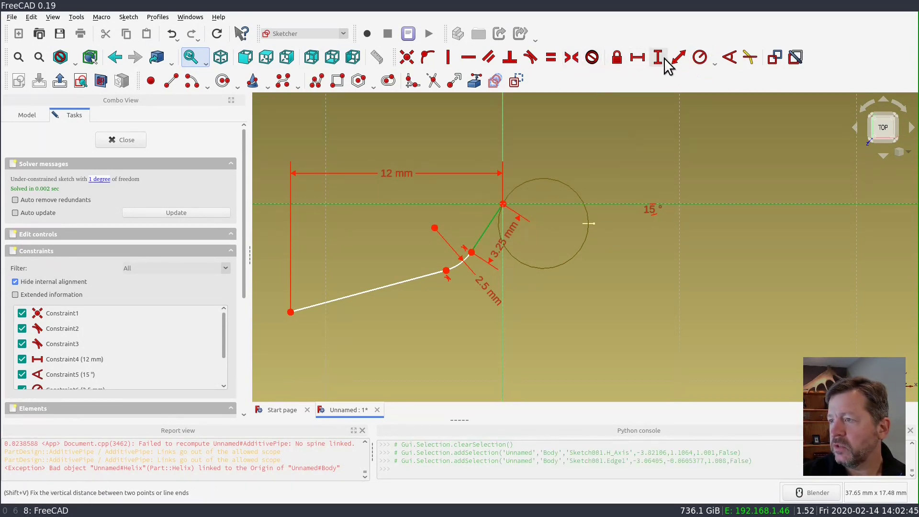
pyautogui.click(728, 59)
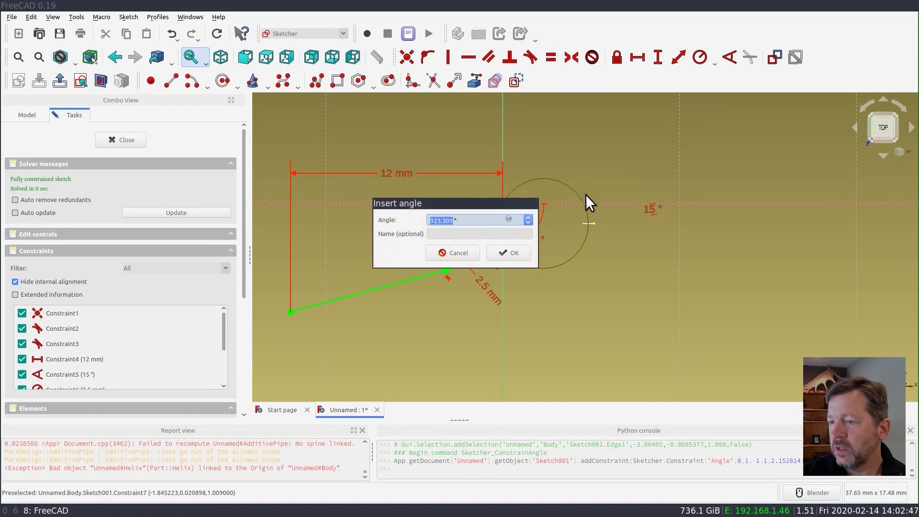
pyautogui.write('125')
pyautogui.press('Return')
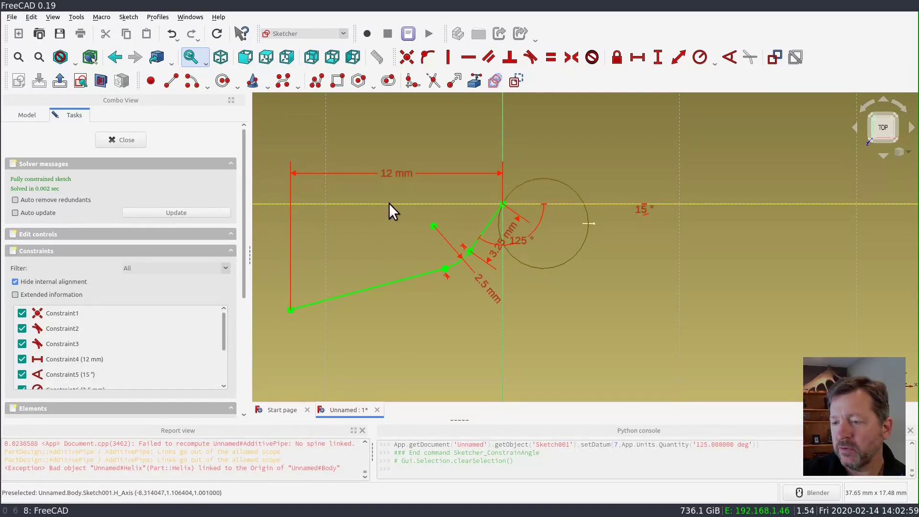
# - Close Sketch001 and orbit the 3-D view to inspect the path on the DatumPlane
pyautogui.click(134, 141)
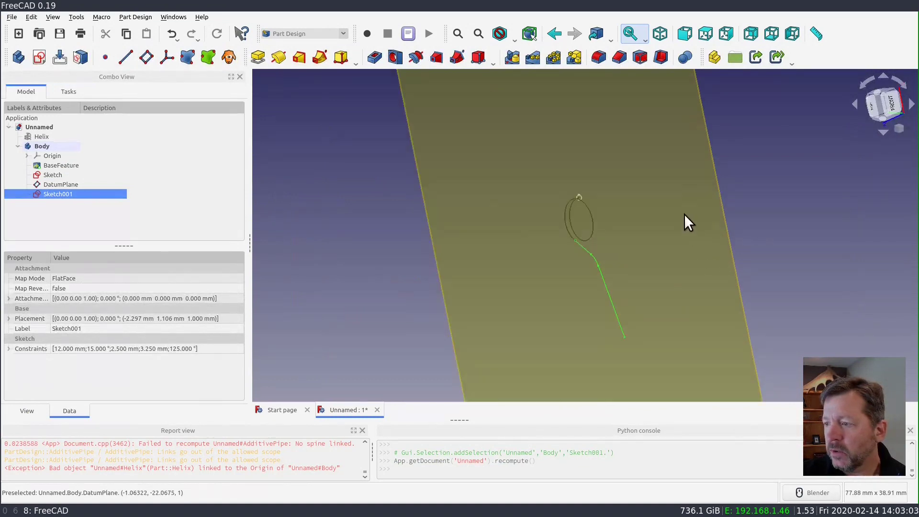
pyautogui.moveTo(683, 215)
pyautogui.mouseDown(button='middle')
pyautogui.moveTo(659, 343)
pyautogui.moveTo(693, 312)
pyautogui.moveTo(608, 279)
pyautogui.moveTo(609, 248)
pyautogui.moveTo(665, 249)
pyautogui.moveTo(707, 212)
pyautogui.mouseUp(button='middle')
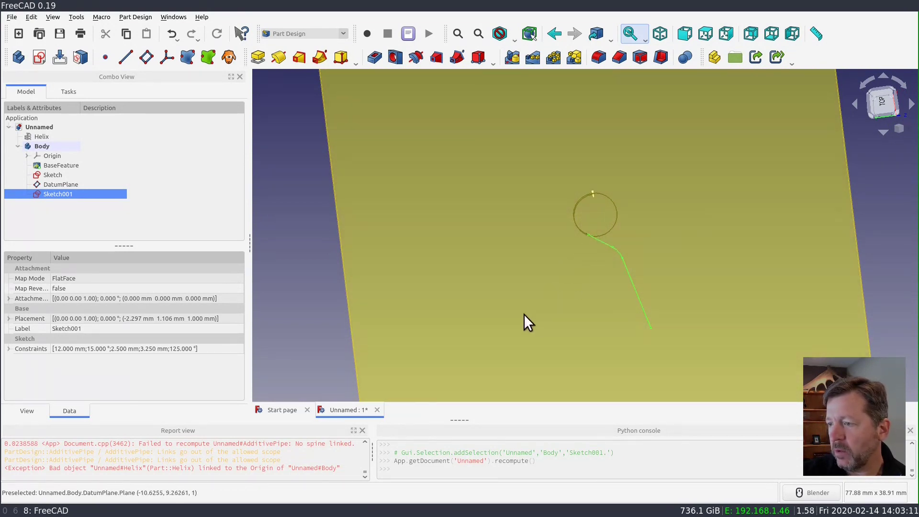
pyautogui.moveTo(687, 302)
pyautogui.mouseDown(button='middle')
pyautogui.moveTo(614, 314)
pyautogui.moveTo(632, 242)
pyautogui.moveTo(592, 300)
pyautogui.moveTo(614, 290)
pyautogui.mouseUp(button='middle')
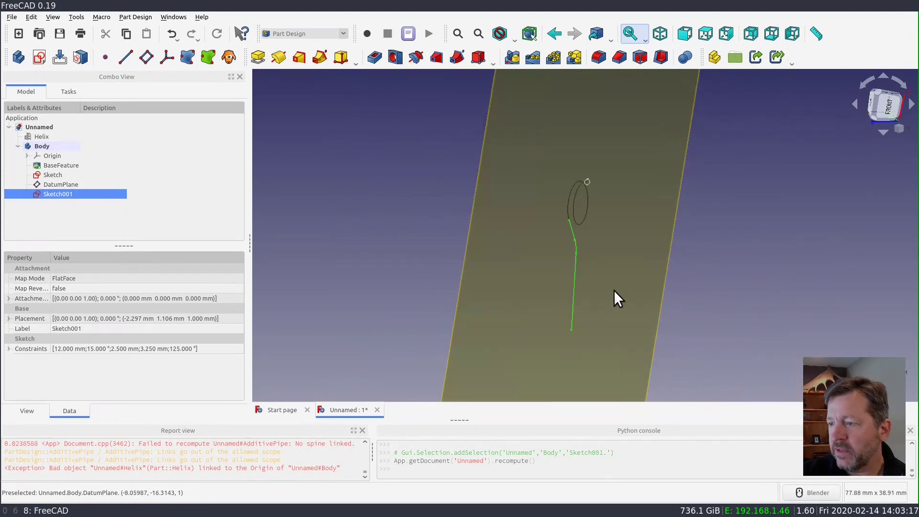
pyautogui.click(485, 291)
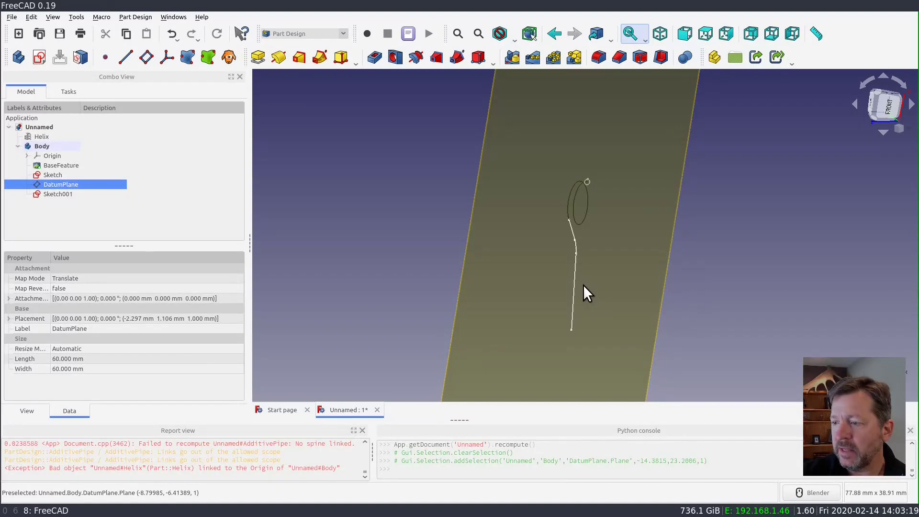
pyautogui.moveTo(580, 308)
pyautogui.mouseDown(button='middle')
pyautogui.moveTo(626, 277)
pyautogui.moveTo(609, 266)
pyautogui.moveTo(581, 272)
pyautogui.mouseUp(button='middle')
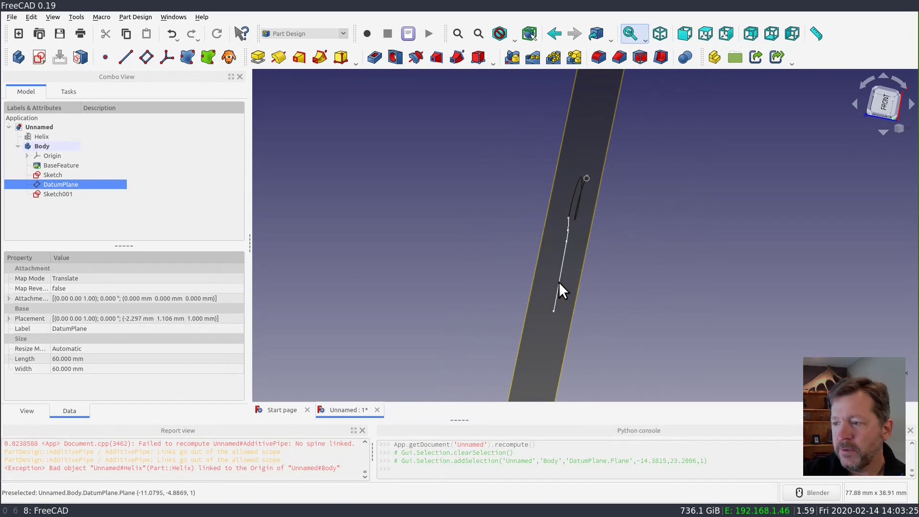
pyautogui.moveTo(558, 284)
pyautogui.mouseDown(button='middle')
pyautogui.moveTo(572, 294)
pyautogui.moveTo(560, 300)
pyautogui.mouseUp(button='middle')
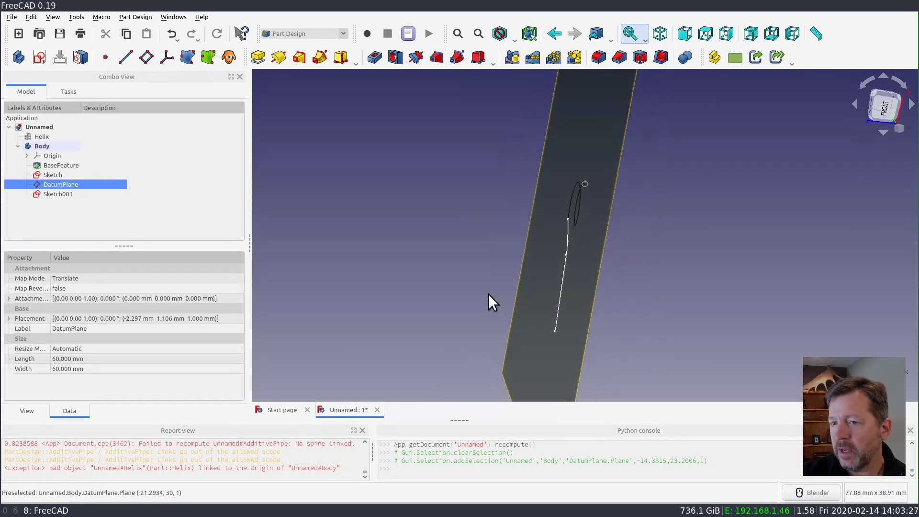
# - Hide the DatumPlane and zoom in on the wire sketch
pyautogui.click(77, 184)
pyautogui.press('space')
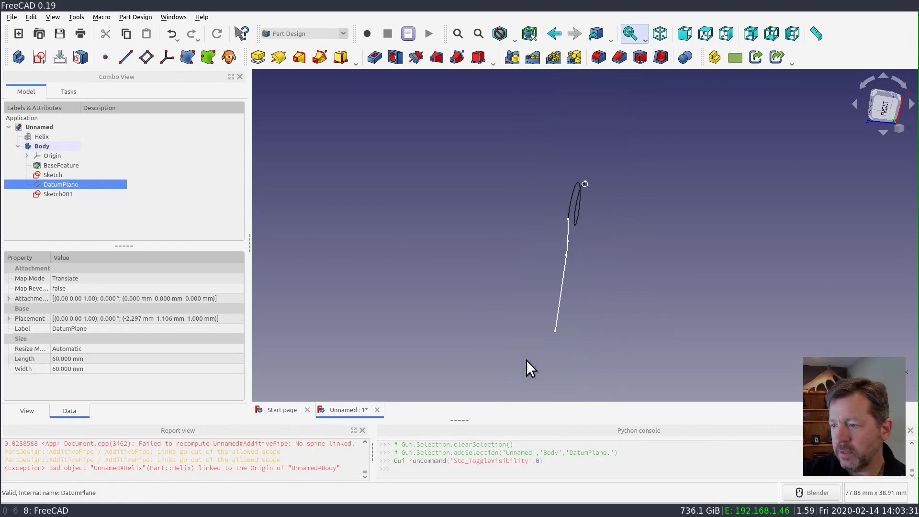
pyautogui.scroll(2, 557, 340)
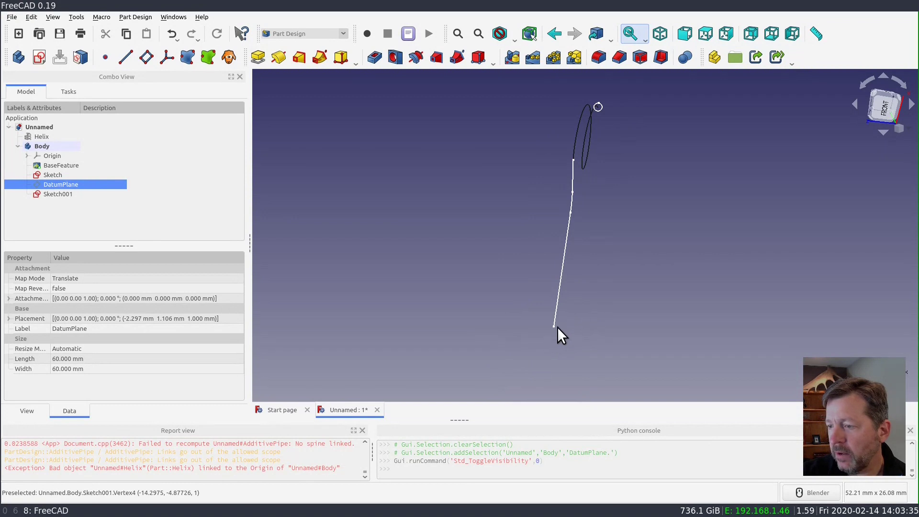
pyautogui.scroll(2, 555, 326)
# - Select both end vertices of the lead-out line together
pyautogui.click(554, 326)
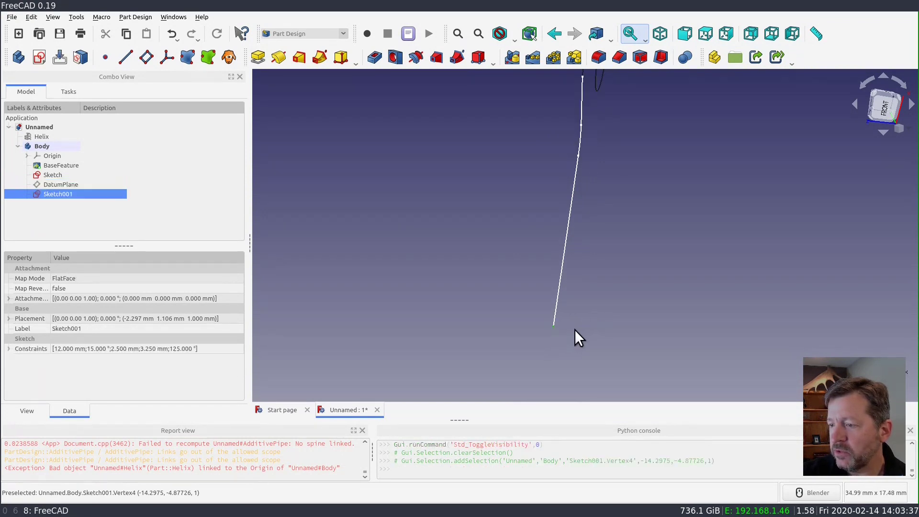
pyautogui.keyDown('ctrl'); pyautogui.click(579, 156); pyautogui.keyUp('ctrl')
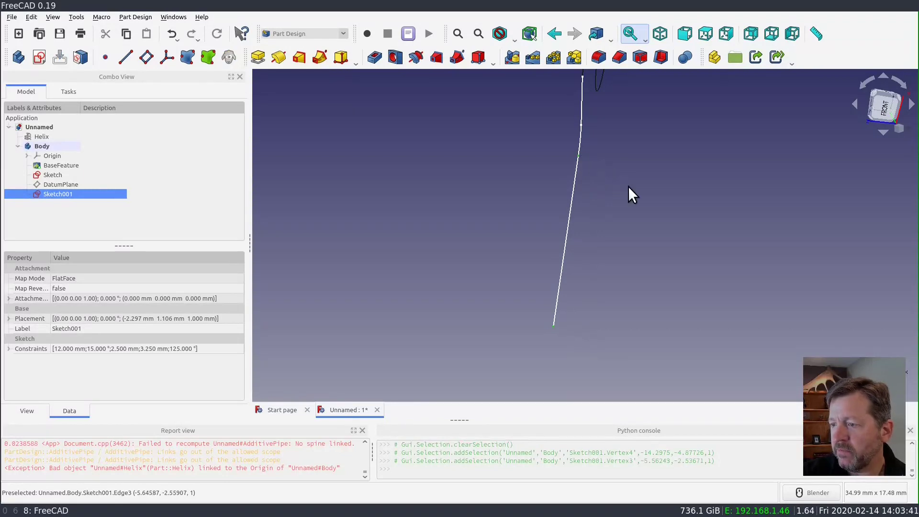
pyautogui.moveTo(402, 269); pyautogui.dragTo(425, 270, button='middle')
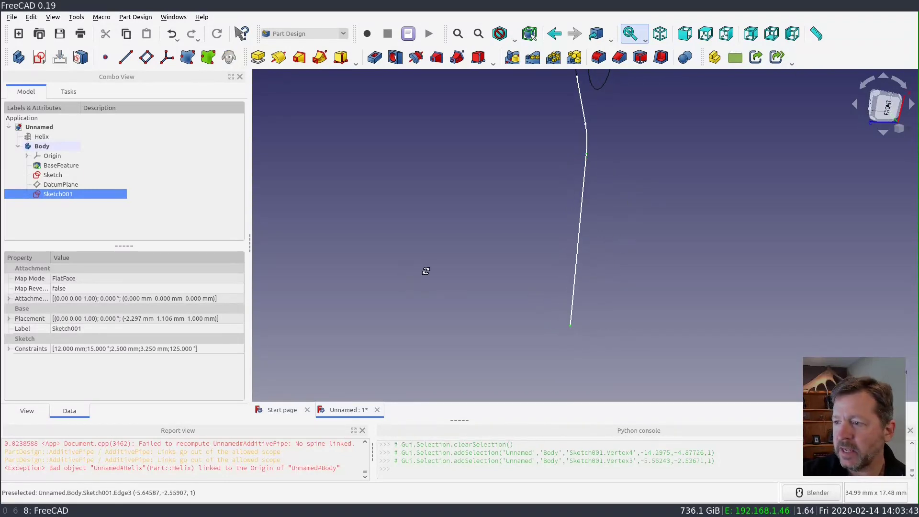
pyautogui.moveTo(603, 194)
pyautogui.mouseDown(button='middle')
pyautogui.moveTo(616, 143)
pyautogui.moveTo(617, 168)
pyautogui.mouseUp(button='middle')
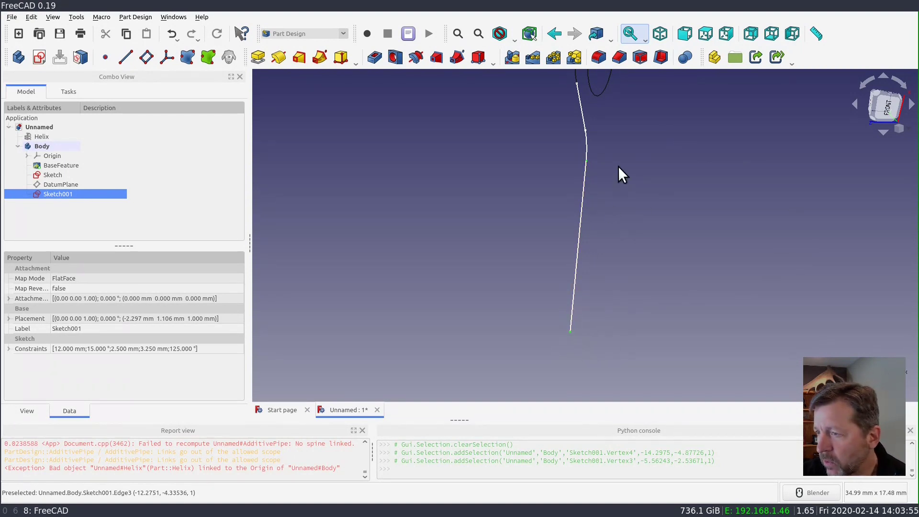
# - Create a datum plane on the selected vertices using Align O-X-N attachment mode
pyautogui.click(146, 58)
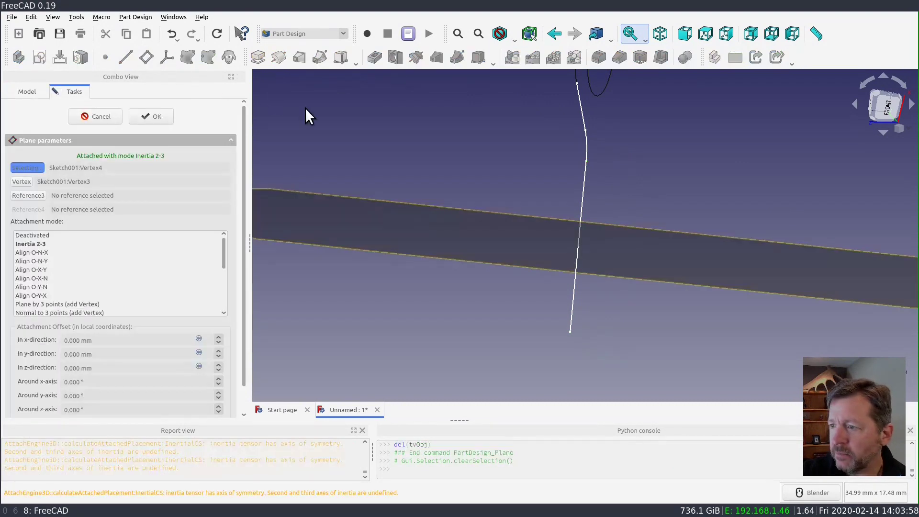
pyautogui.click(44, 261)
pyautogui.click(43, 270)
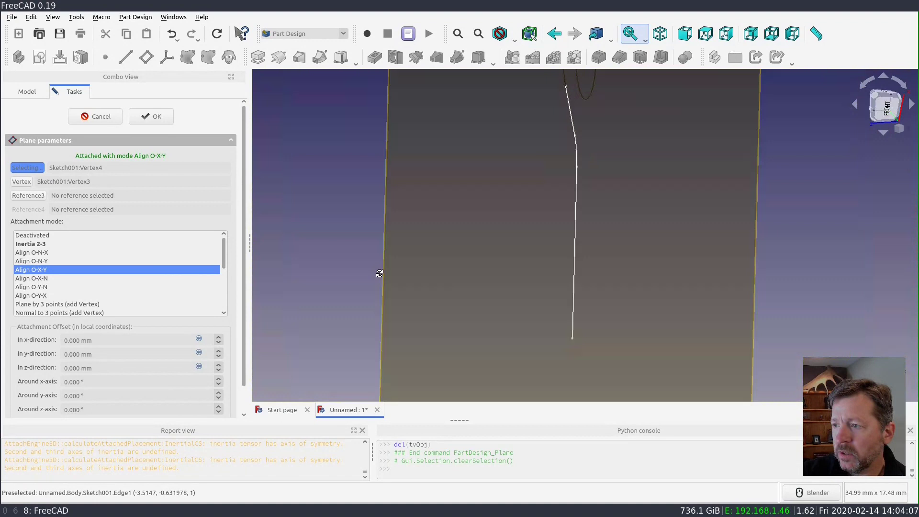
pyautogui.moveTo(379, 273)
pyautogui.mouseDown(button='middle')
pyautogui.moveTo(359, 268)
pyautogui.moveTo(433, 273)
pyautogui.moveTo(512, 257)
pyautogui.moveTo(422, 258)
pyautogui.moveTo(447, 265)
pyautogui.moveTo(429, 270)
pyautogui.moveTo(456, 269)
pyautogui.mouseUp(button='middle')
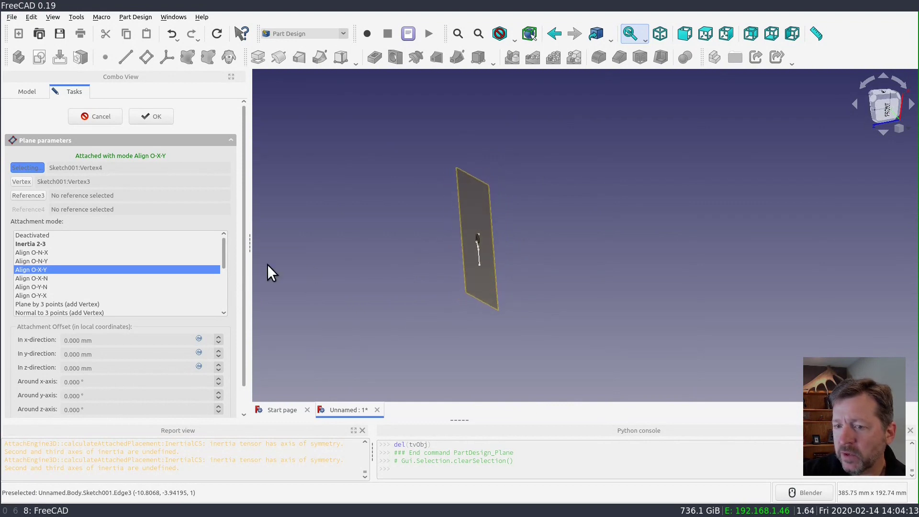
pyautogui.click(55, 279)
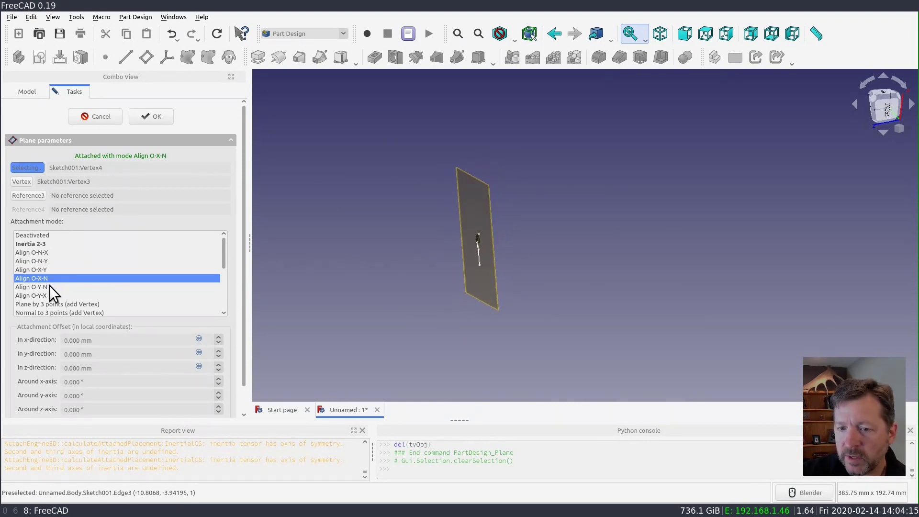
pyautogui.click(50, 287)
pyautogui.click(51, 295)
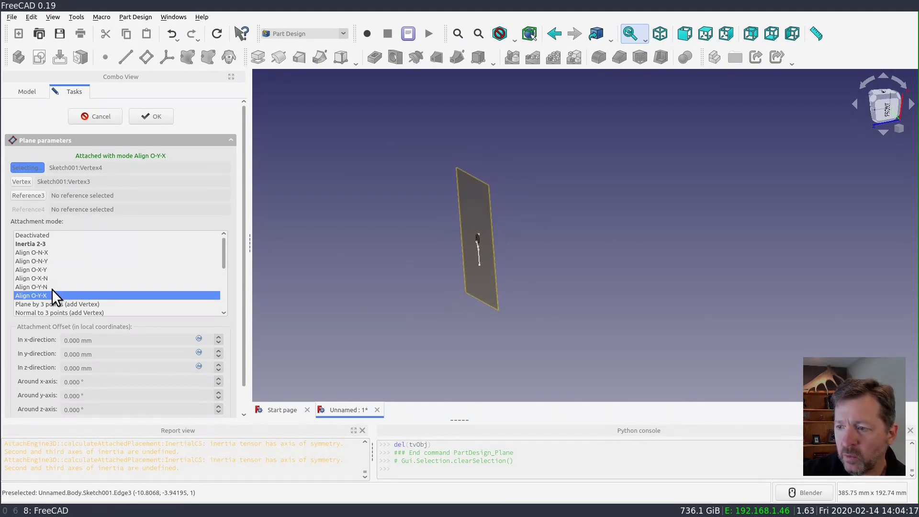
pyautogui.click(52, 279)
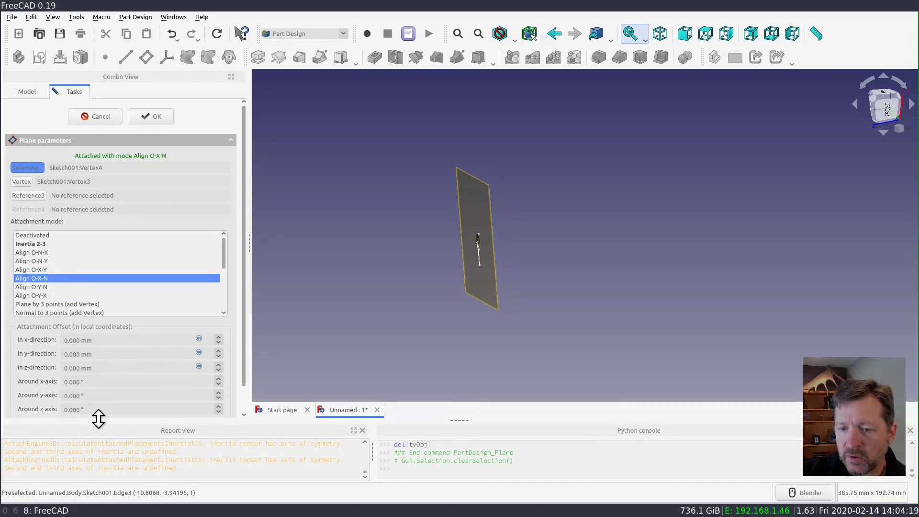
# - Rotate the plane 90° around its x-axis and confirm the placement
pyautogui.click(127, 382)
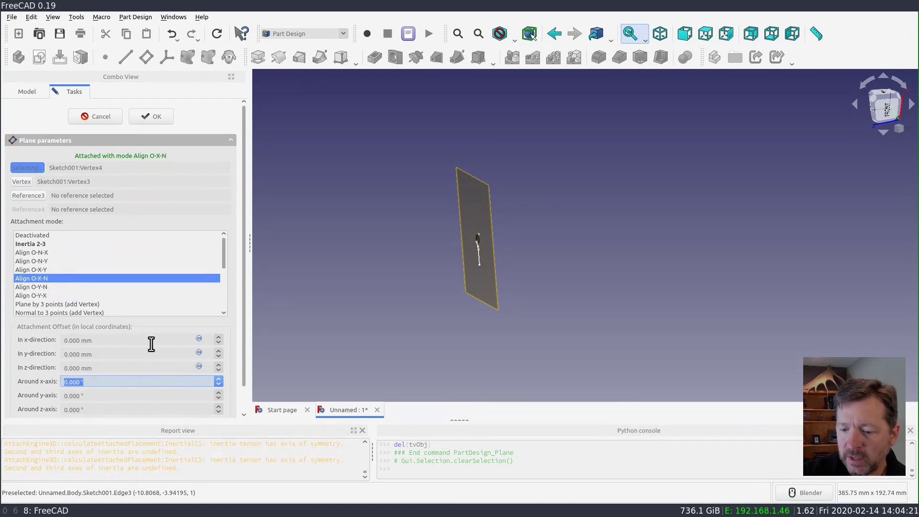
pyautogui.write('90')
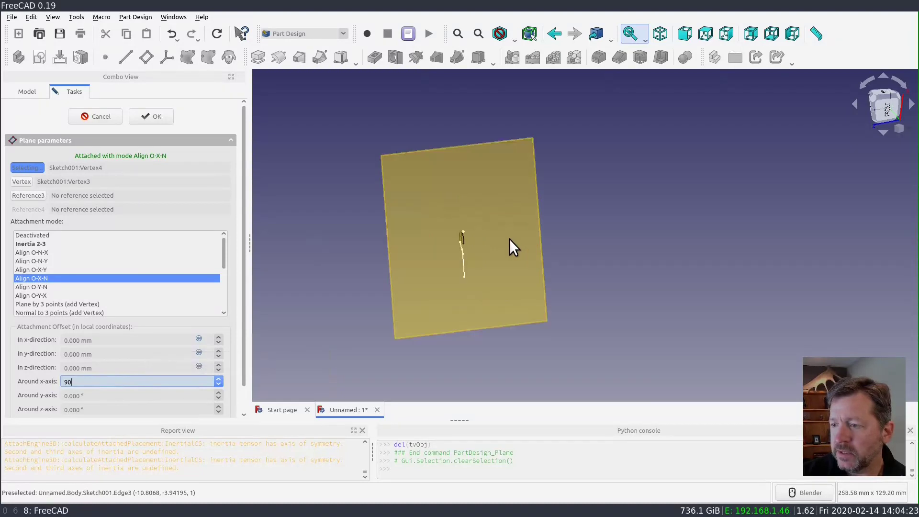
pyautogui.moveTo(510, 249)
pyautogui.mouseDown(button='middle')
pyautogui.moveTo(508, 257)
pyautogui.moveTo(667, 225)
pyautogui.moveTo(599, 258)
pyautogui.mouseUp(button='middle')
pyautogui.scroll(5, 410, 300)
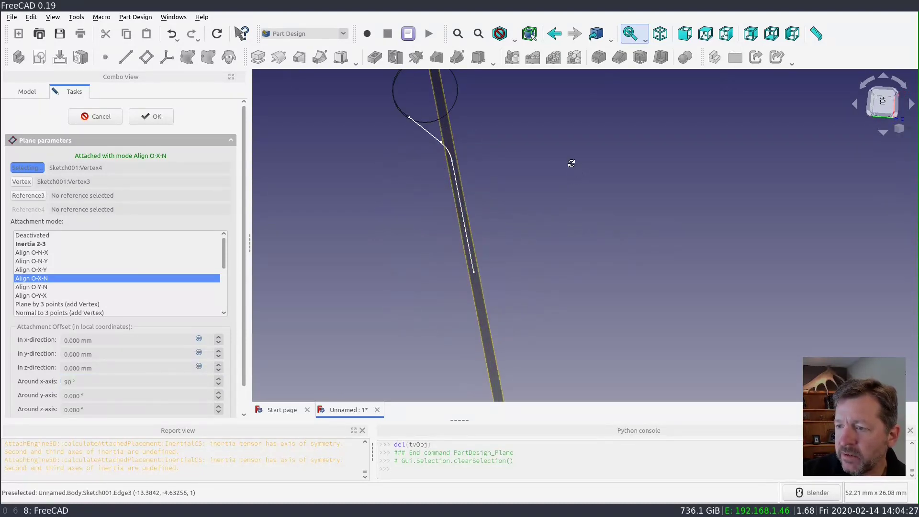
pyautogui.moveTo(571, 163); pyautogui.dragTo(573, 165, button='middle')
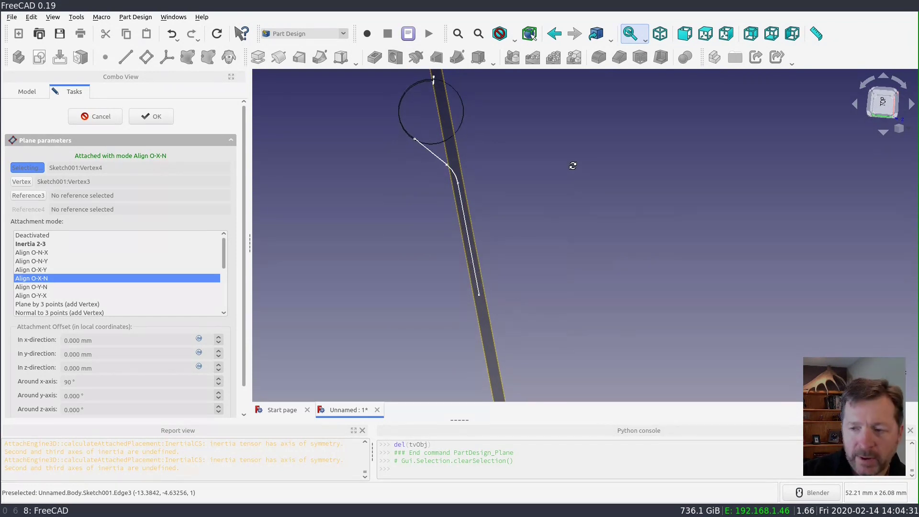
pyautogui.moveTo(573, 165); pyautogui.dragTo(531, 168, button='middle')
pyautogui.moveTo(711, 190); pyautogui.dragTo(588, 192, button='middle')
pyautogui.scroll(-4, 579, 233)
pyautogui.scroll(6, 576, 227)
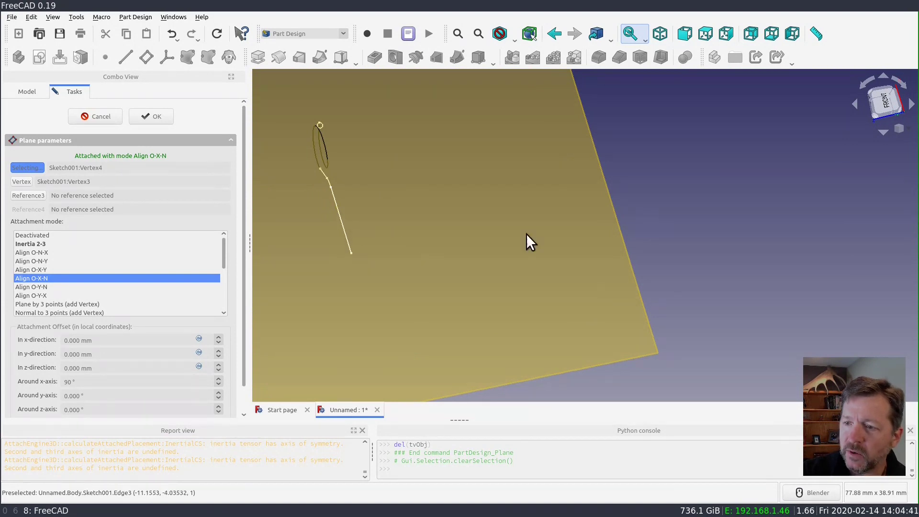
pyautogui.click(157, 118)
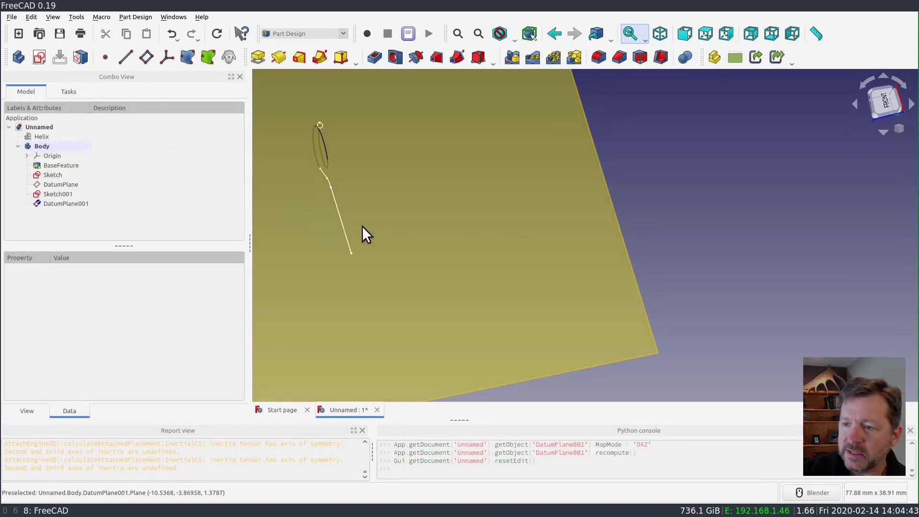
# - Create Sketch002 on DatumPlane001 and switch to the front view
pyautogui.click(419, 225)
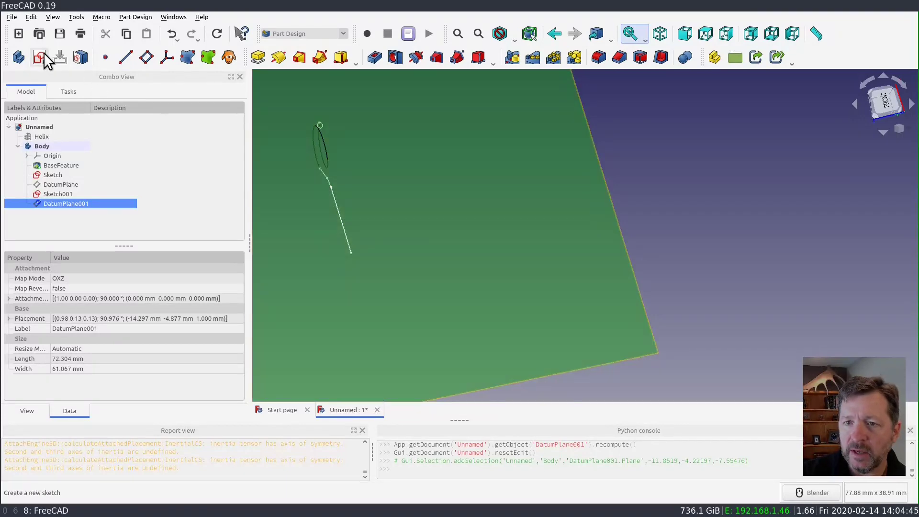
pyautogui.click(43, 54)
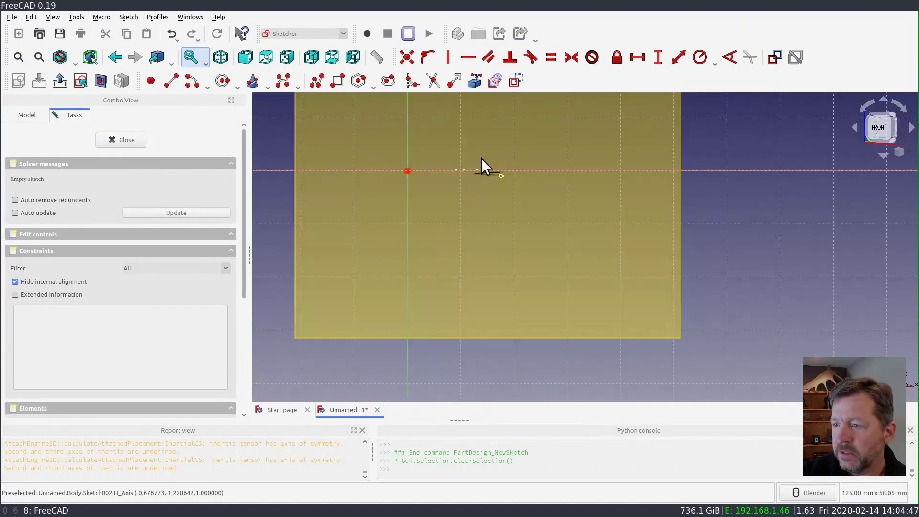
pyautogui.scroll(4, 421, 174)
pyautogui.scroll(-2, 335, 191)
pyautogui.scroll(4, 334, 188)
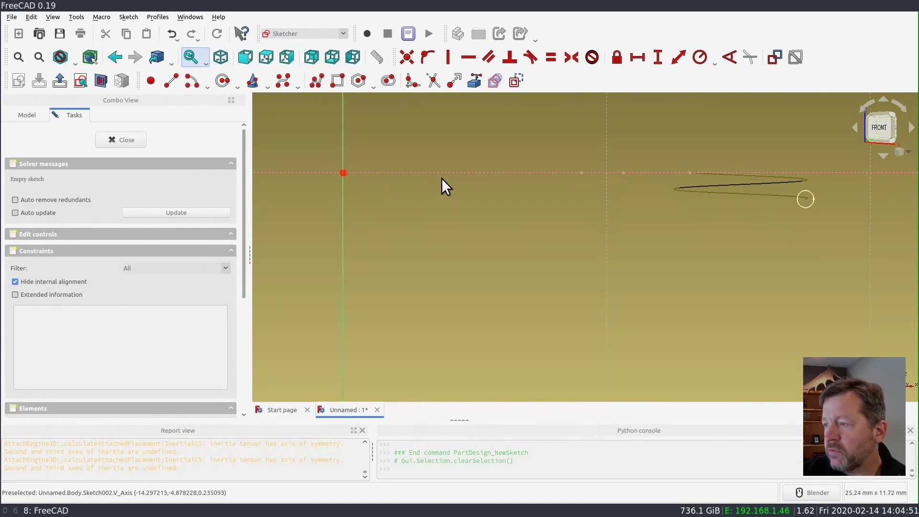
pyautogui.moveTo(442, 179)
pyautogui.mouseDown(button='middle')
pyautogui.moveTo(472, 207)
pyautogui.moveTo(431, 171)
pyautogui.moveTo(329, 185)
pyautogui.mouseUp(button='middle')
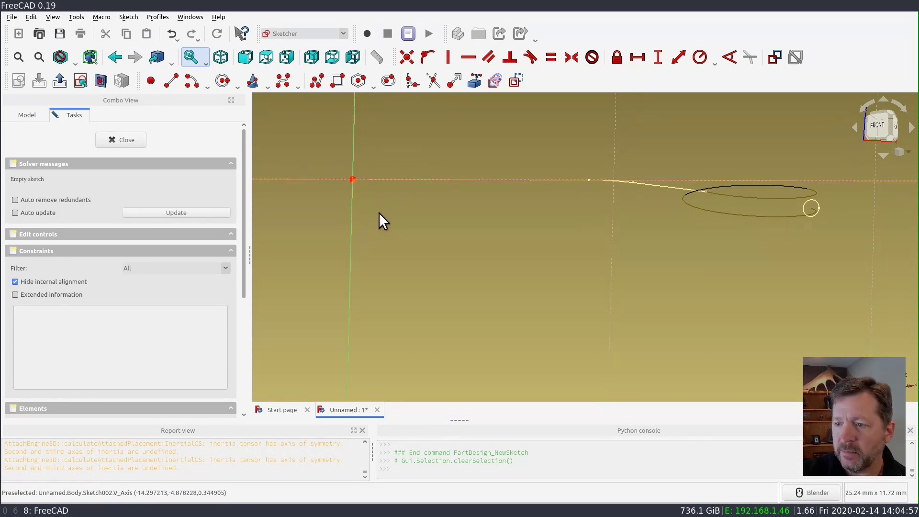
pyautogui.click(880, 126)
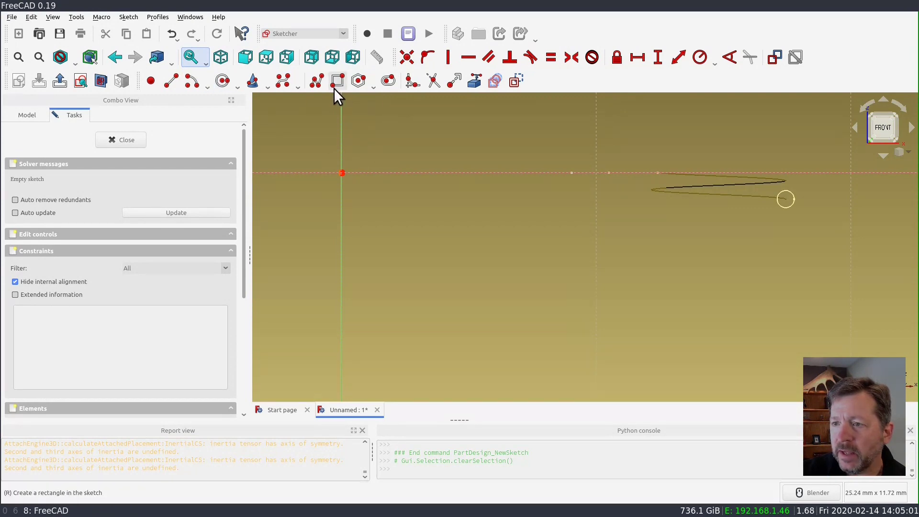
# - Draw an arc starting at the sketch origin and ending below it
pyautogui.click(192, 82)
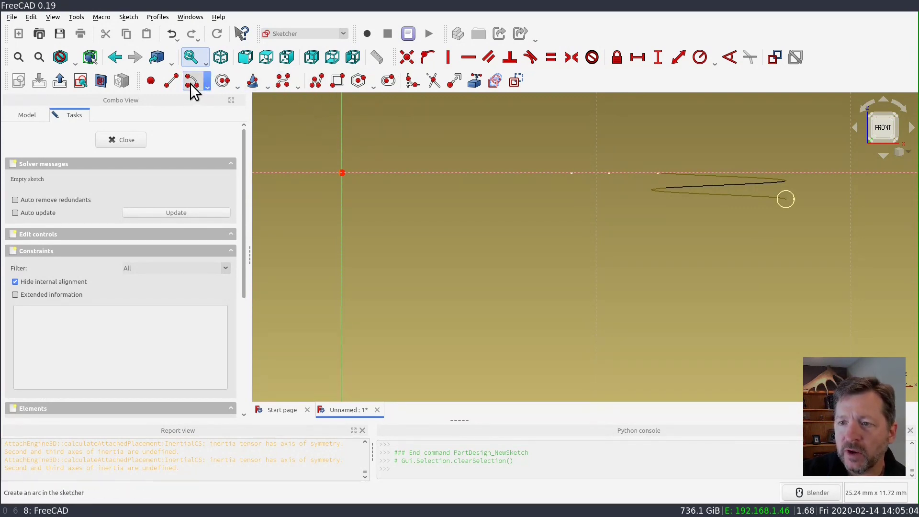
pyautogui.click(380, 218)
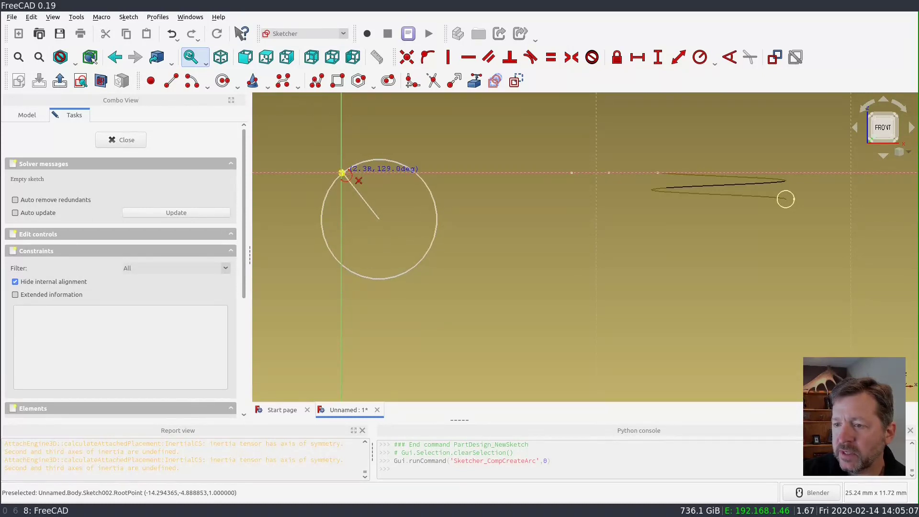
pyautogui.click(341, 173)
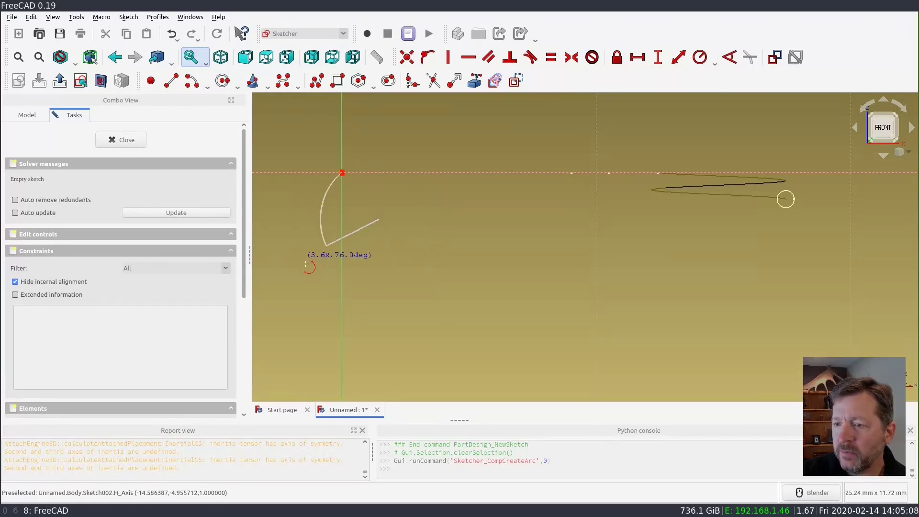
pyautogui.click(359, 277)
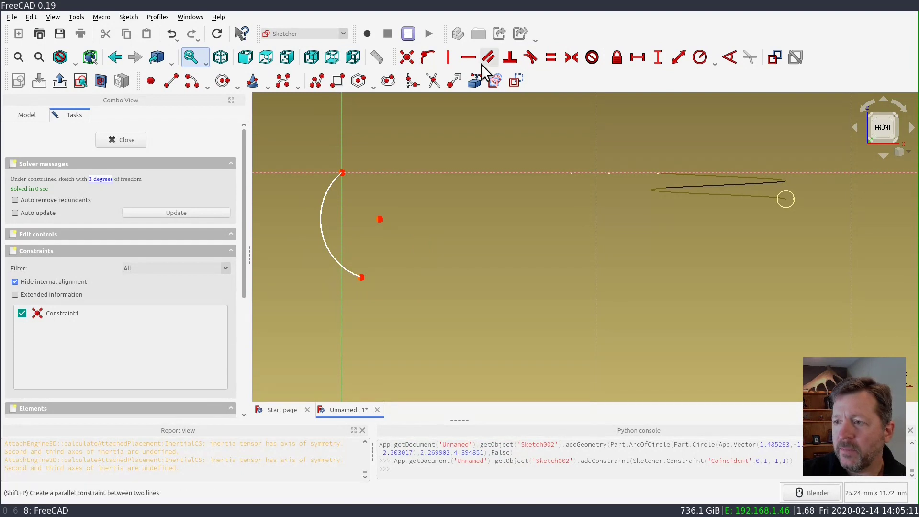
# - Draw a line from the arc's lower end up to the right, moving that end onto the vertical axis
pyautogui.click(173, 83)
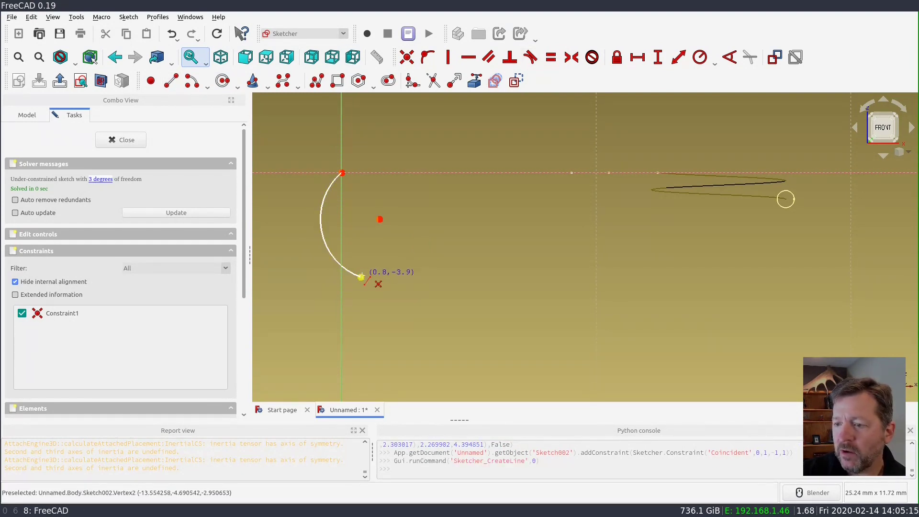
pyautogui.click(361, 277)
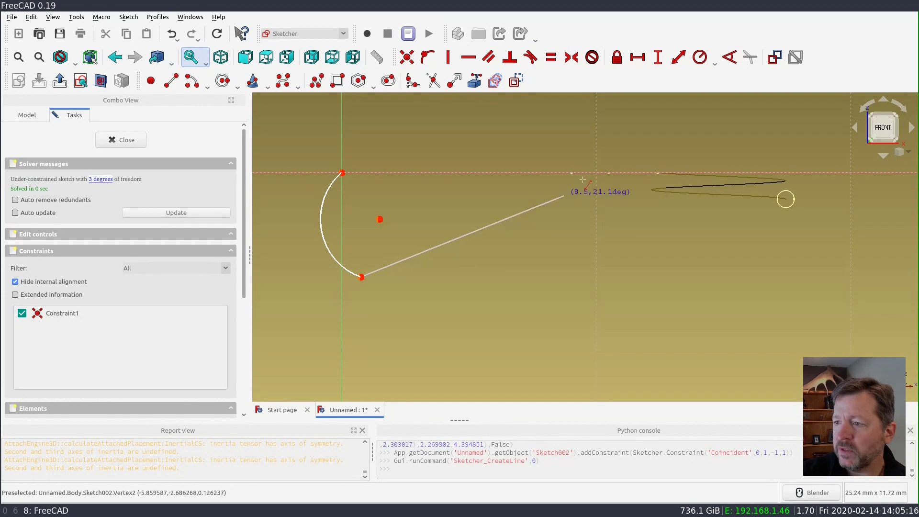
pyautogui.click(582, 206)
pyautogui.rightClick(526, 276)
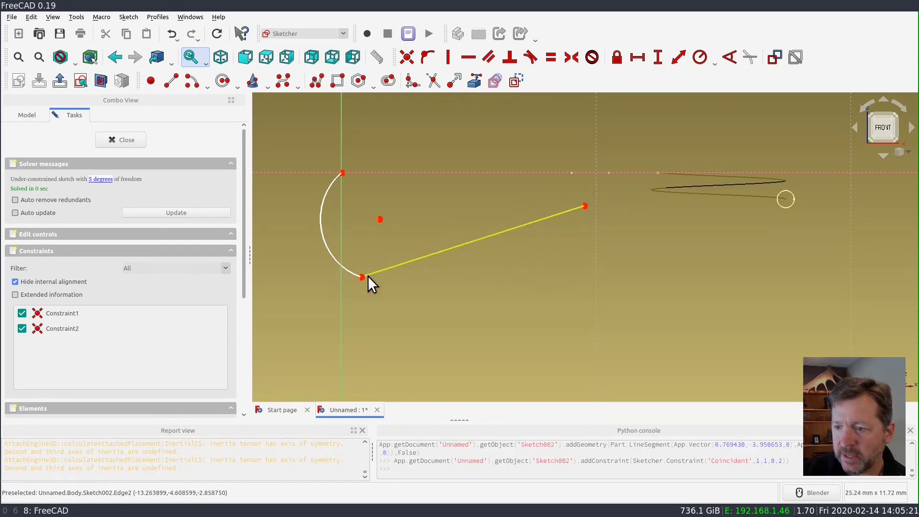
pyautogui.moveTo(361, 277); pyautogui.dragTo(342, 284)
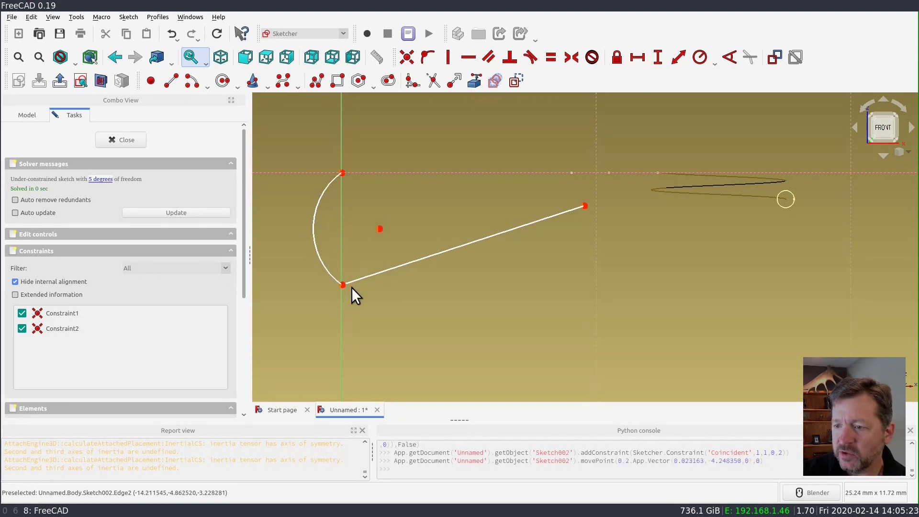
# - Constrain the arc's end point and centre onto the vertical axis
pyautogui.click(340, 228)
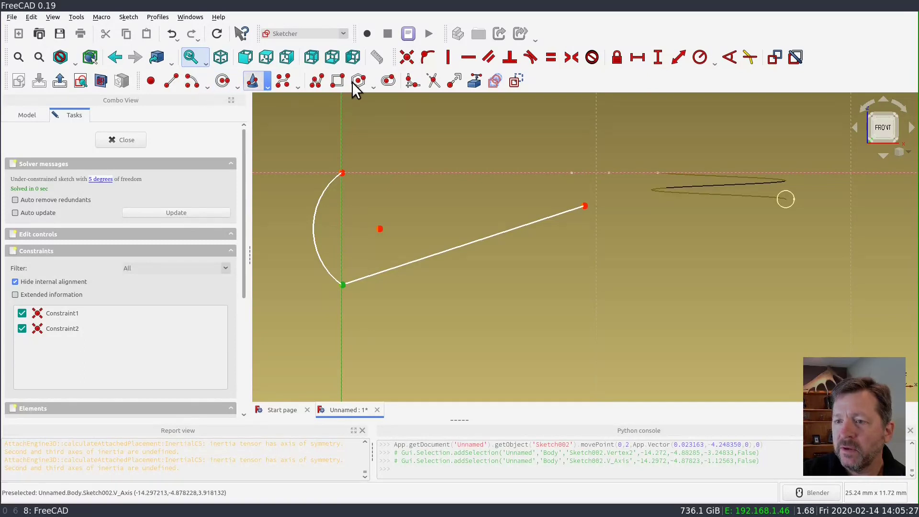
pyautogui.click(427, 59)
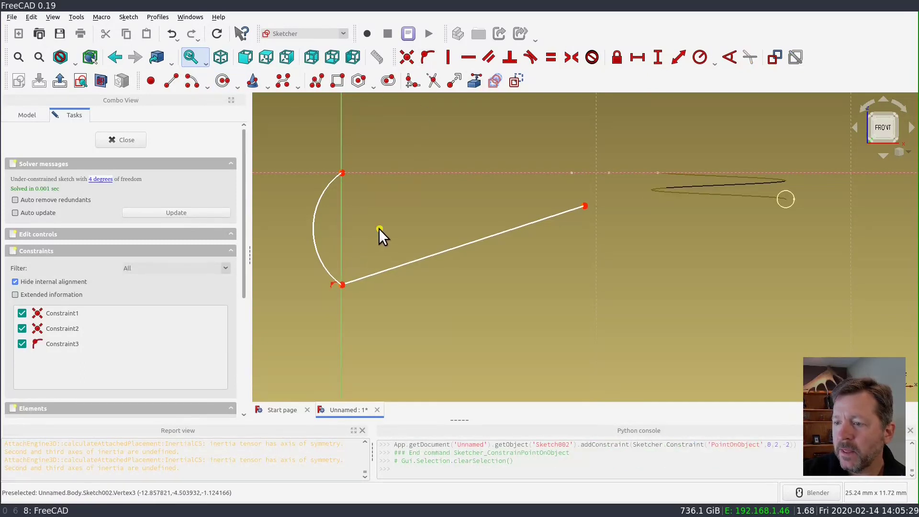
pyautogui.moveTo(378, 228); pyautogui.dragTo(347, 232)
pyautogui.click(346, 231)
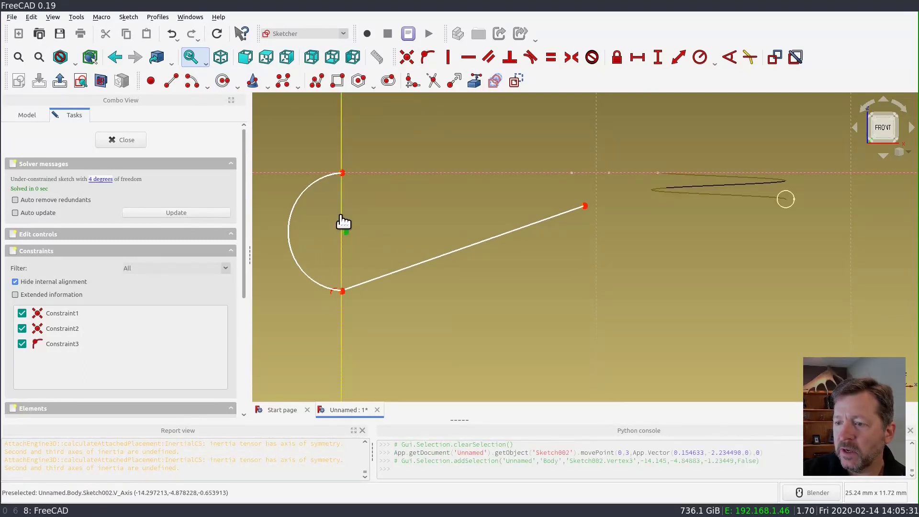
pyautogui.click(341, 216)
pyautogui.click(428, 57)
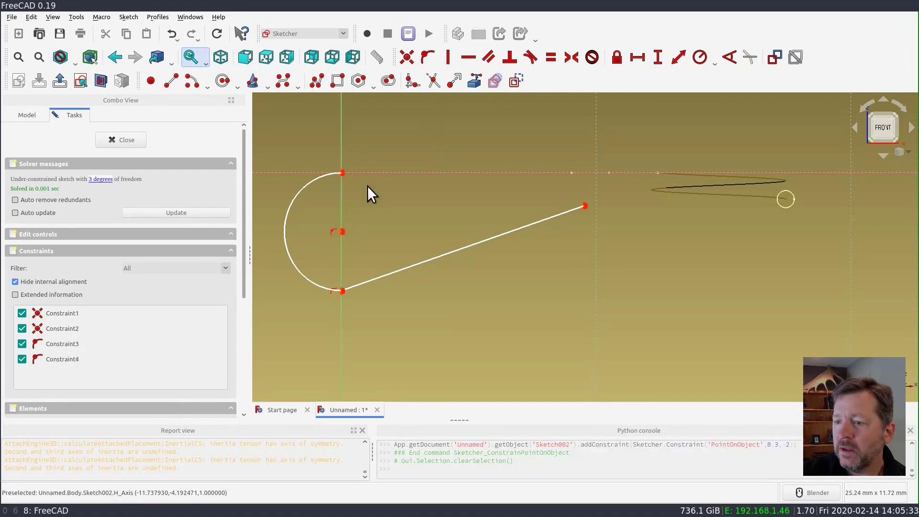
# - Give the arc a 2.5 mm diameter and shorten the hook's straight line
pyautogui.click(300, 190)
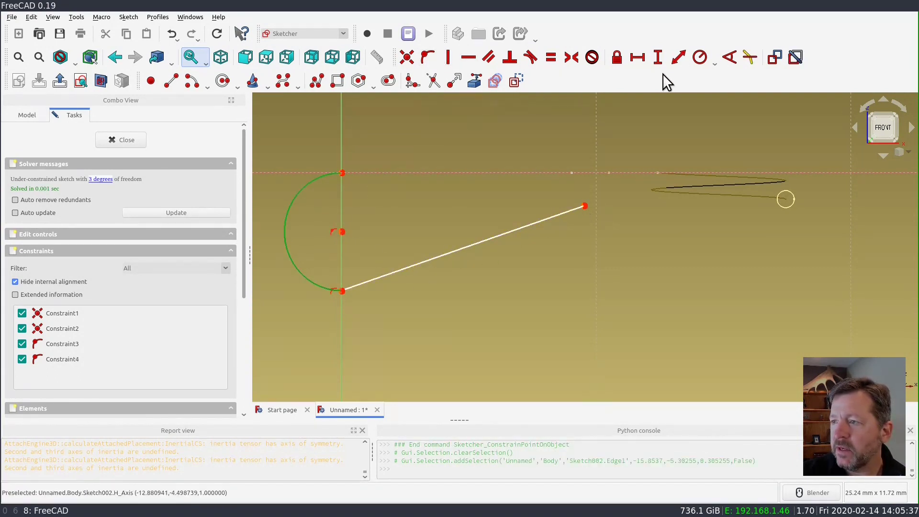
pyautogui.click(714, 61)
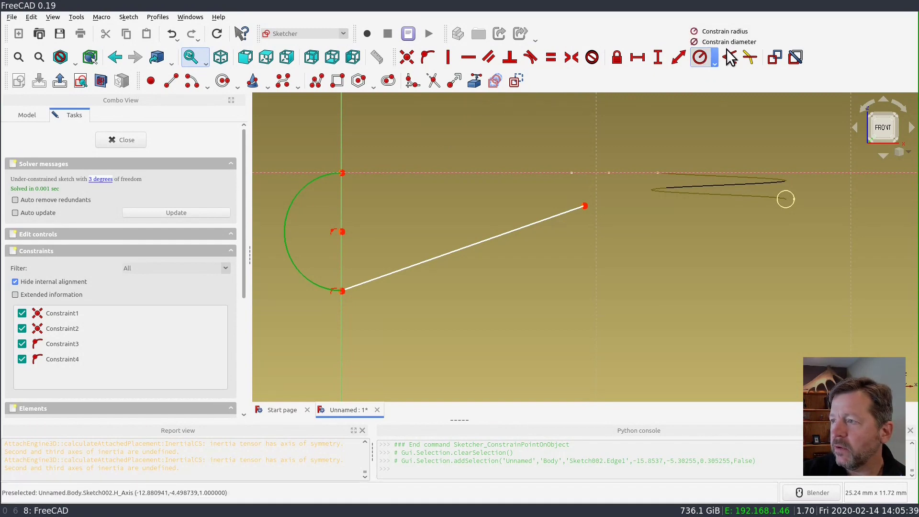
pyautogui.click(718, 42)
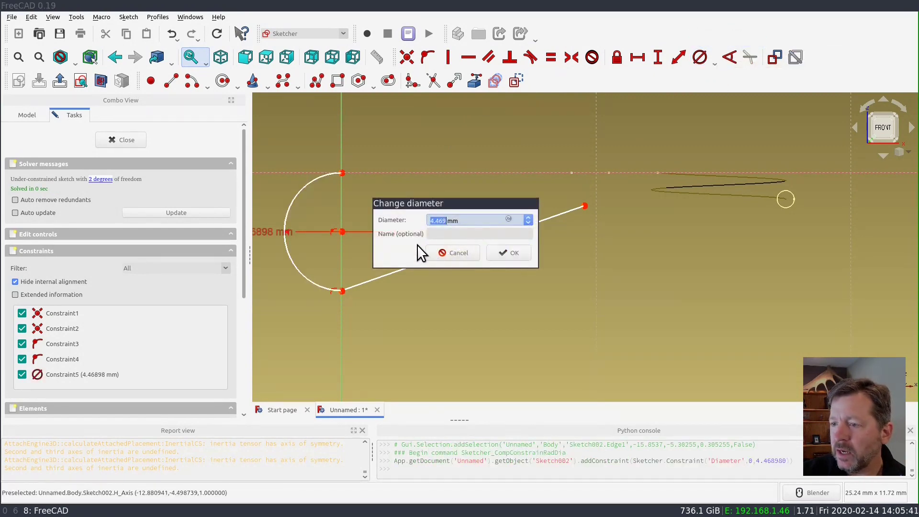
pyautogui.hotkey('ctrl', 'a')
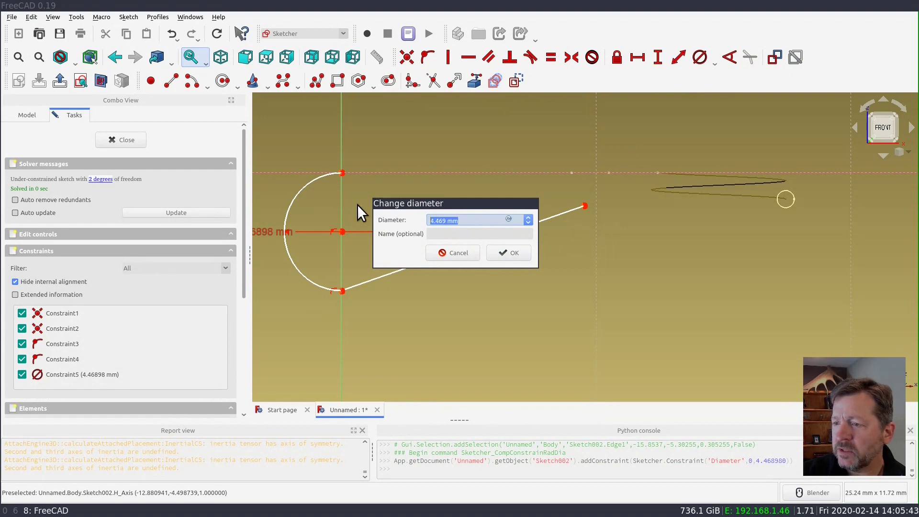
pyautogui.write('2.5')
pyautogui.press('Return')
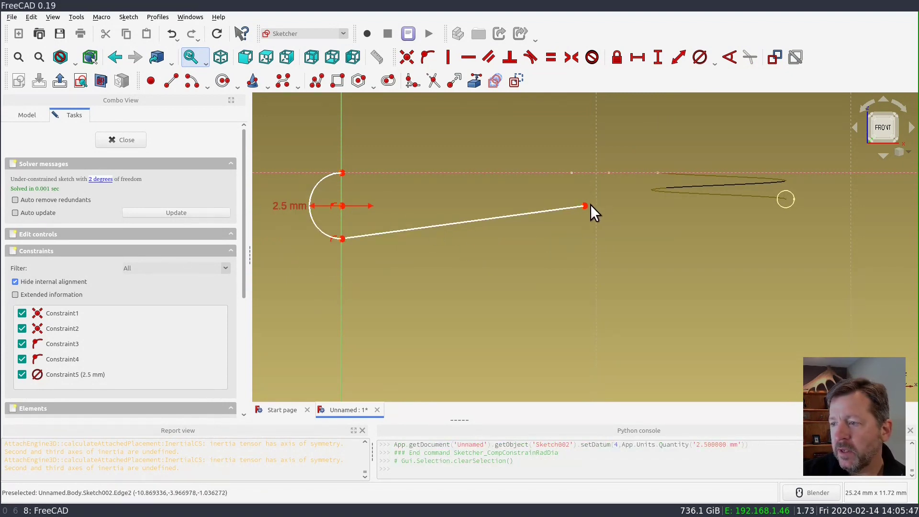
pyautogui.moveTo(585, 205); pyautogui.dragTo(555, 212)
# - Select elements at the arc–line joint, undoing an accidental deletion of the arc
pyautogui.click(318, 239)
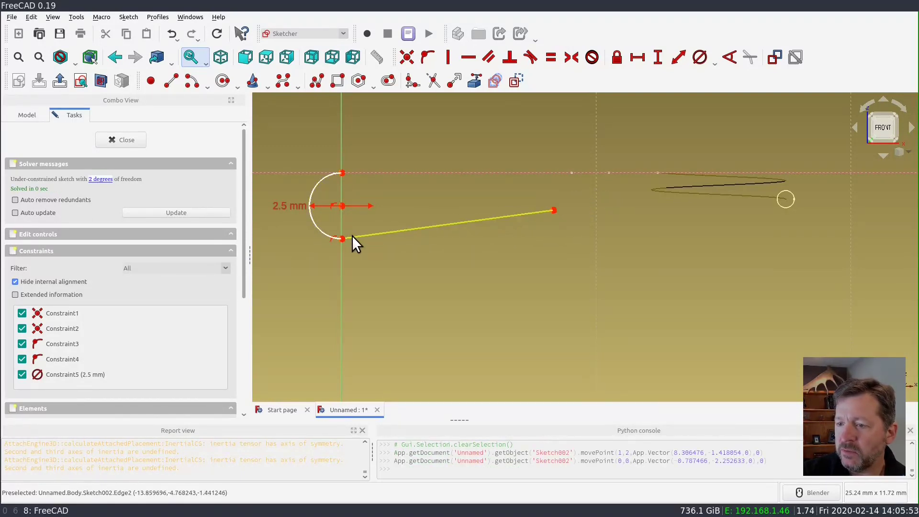
pyautogui.click(351, 236)
pyautogui.click(325, 234)
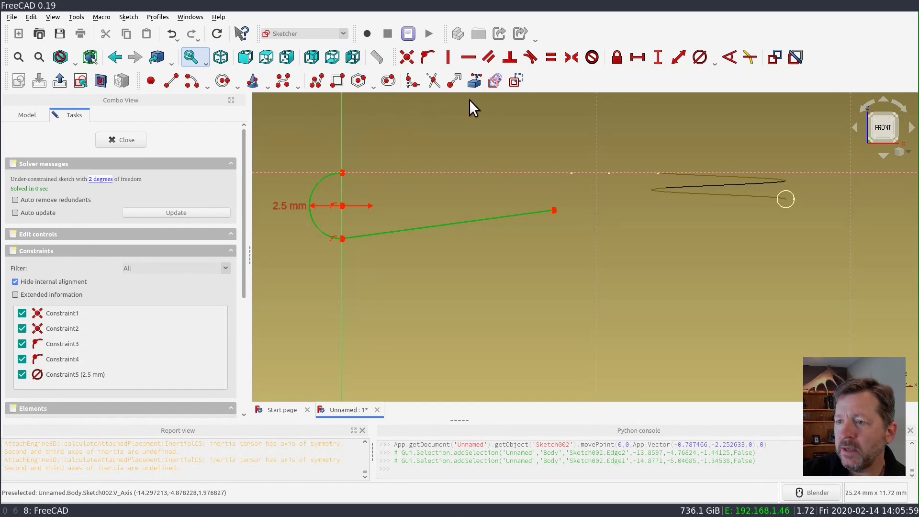
pyautogui.click(462, 257)
pyautogui.scroll(3, 328, 243)
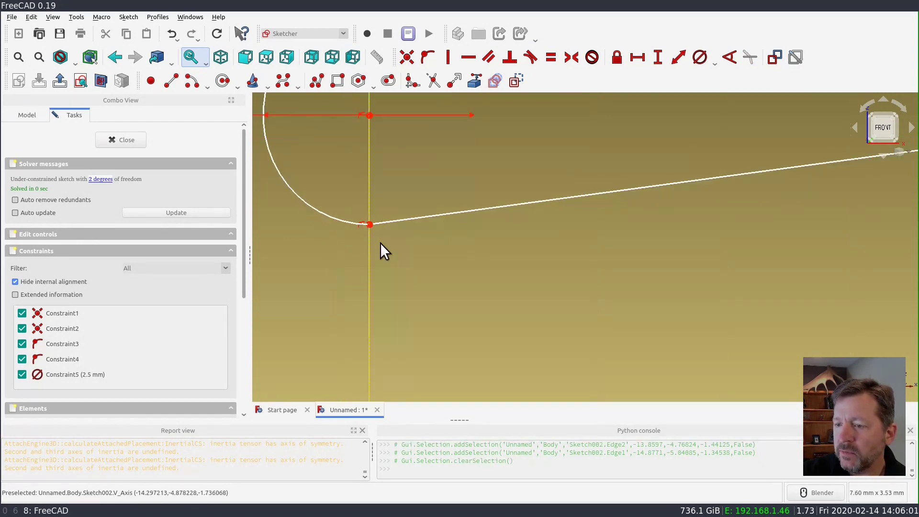
pyautogui.click(369, 224)
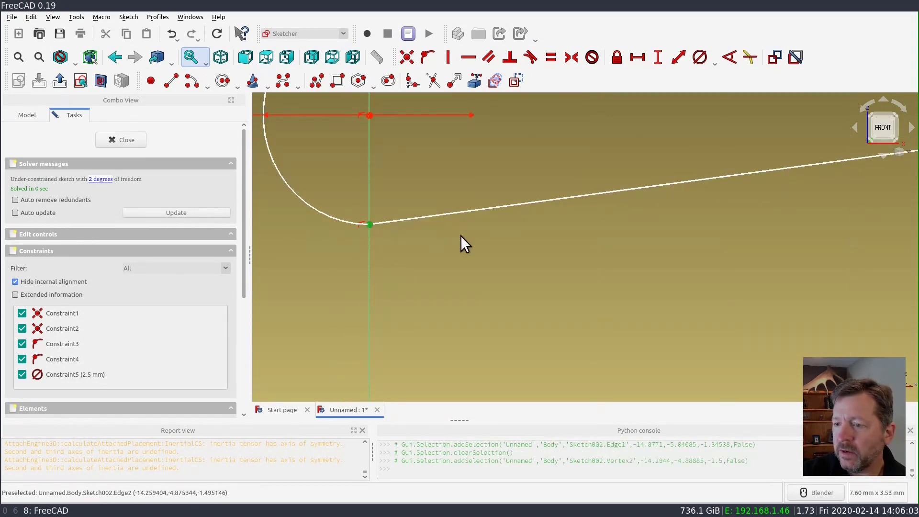
pyautogui.click(354, 239)
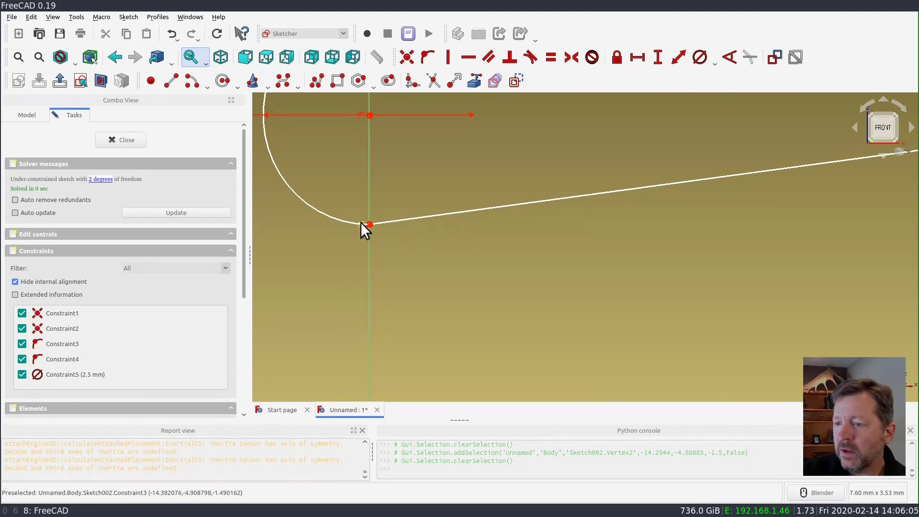
pyautogui.click(359, 222)
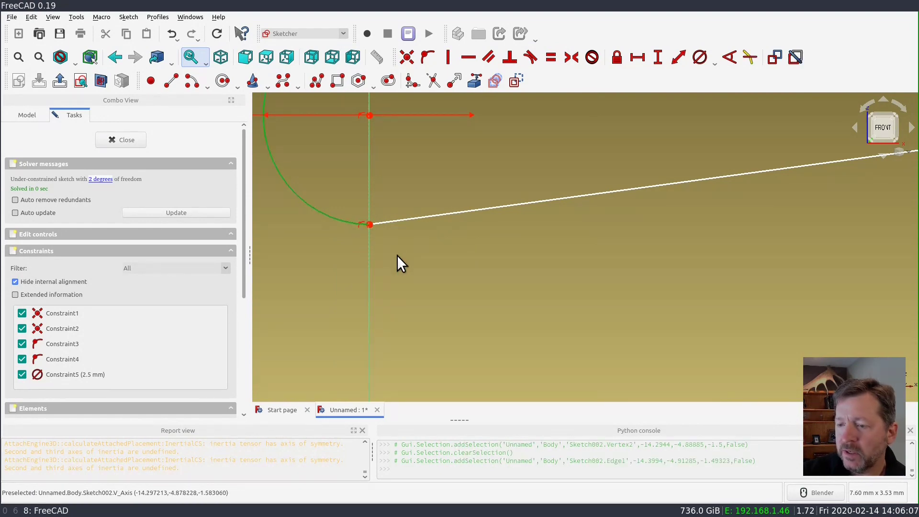
pyautogui.press('Delete')
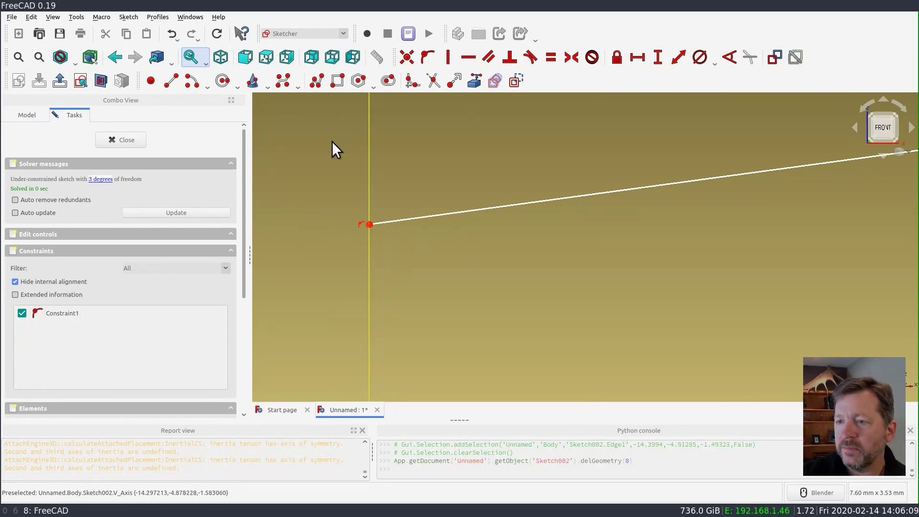
pyautogui.click(177, 39)
pyautogui.click(365, 257)
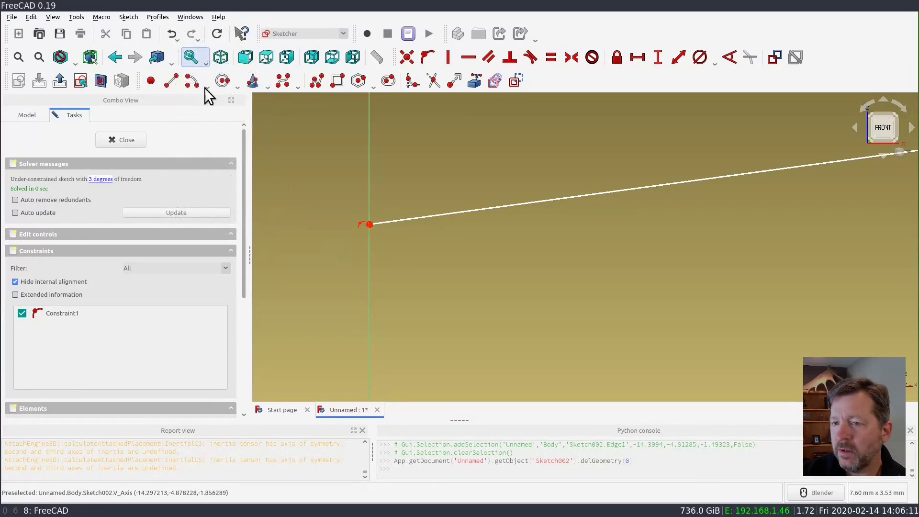
pyautogui.click(171, 33)
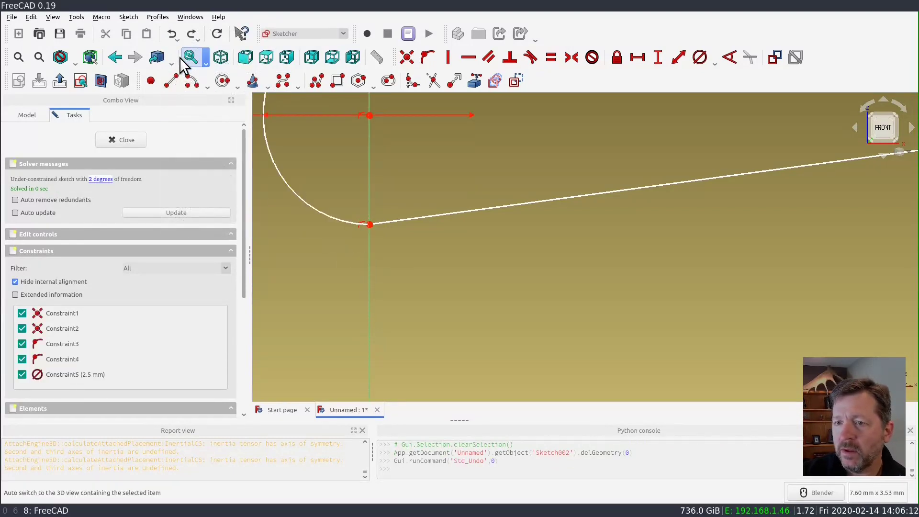
# - Replace the old joint constraint with a new tangent constraint between arc and line
pyautogui.click(362, 222)
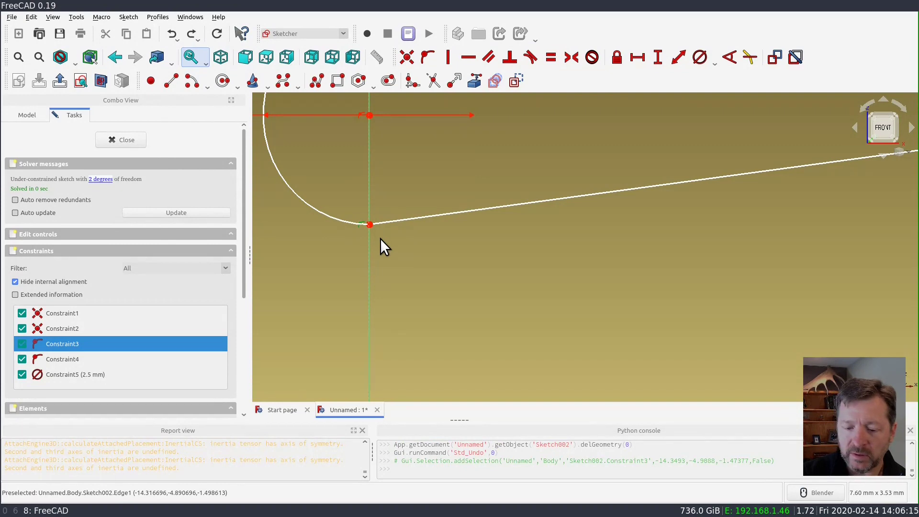
pyautogui.press('Delete')
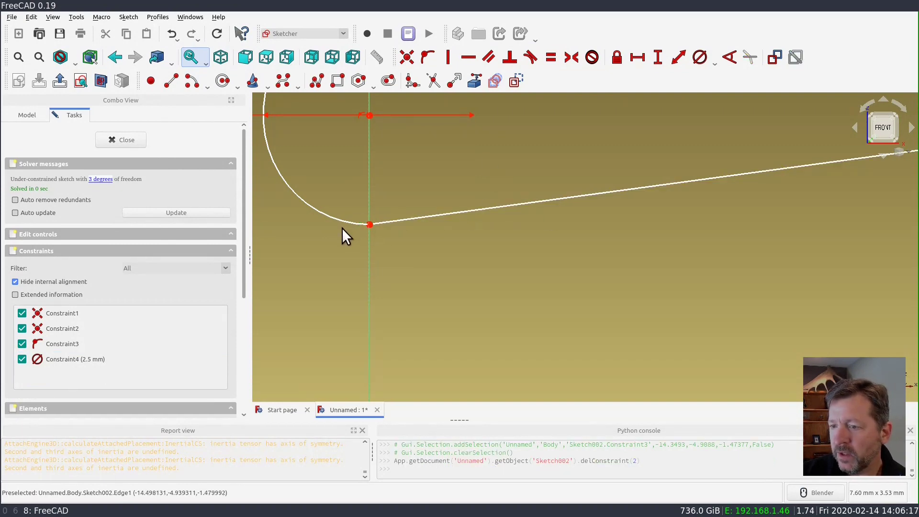
pyautogui.click(354, 222)
pyautogui.click(397, 221)
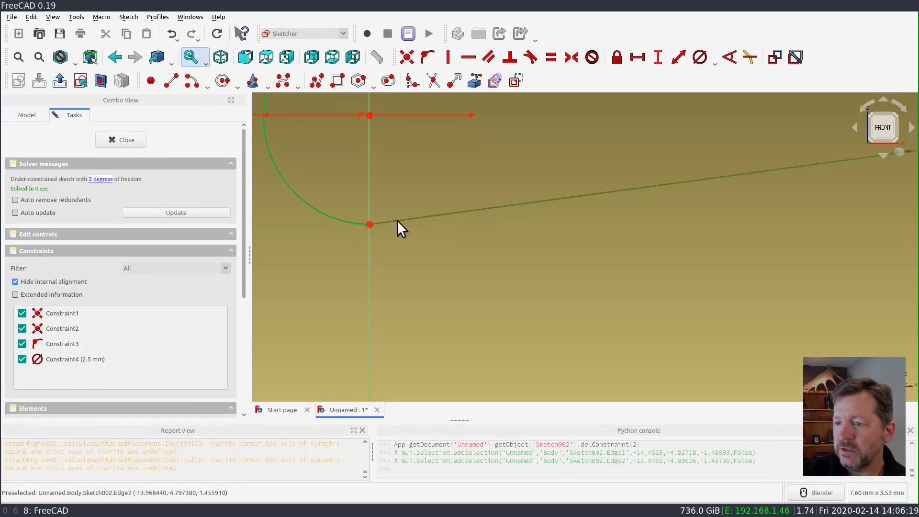
pyautogui.click(530, 57)
pyautogui.click(546, 248)
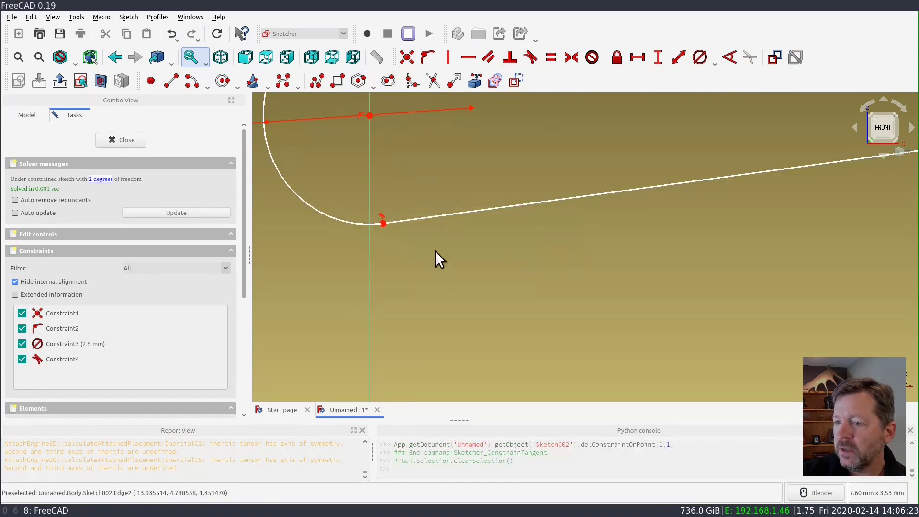
pyautogui.scroll(-5, 393, 228)
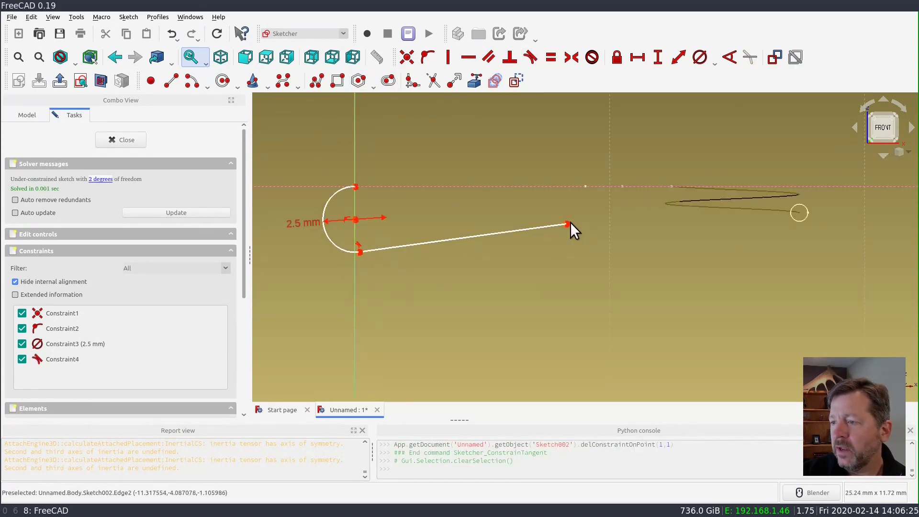
# - Lock the line's free end and set its distances to 8 mm horizontal and -1.5 mm vertical
pyautogui.moveTo(567, 224)
pyautogui.mouseDown()
pyautogui.moveTo(546, 215)
pyautogui.moveTo(581, 211)
pyautogui.mouseUp()
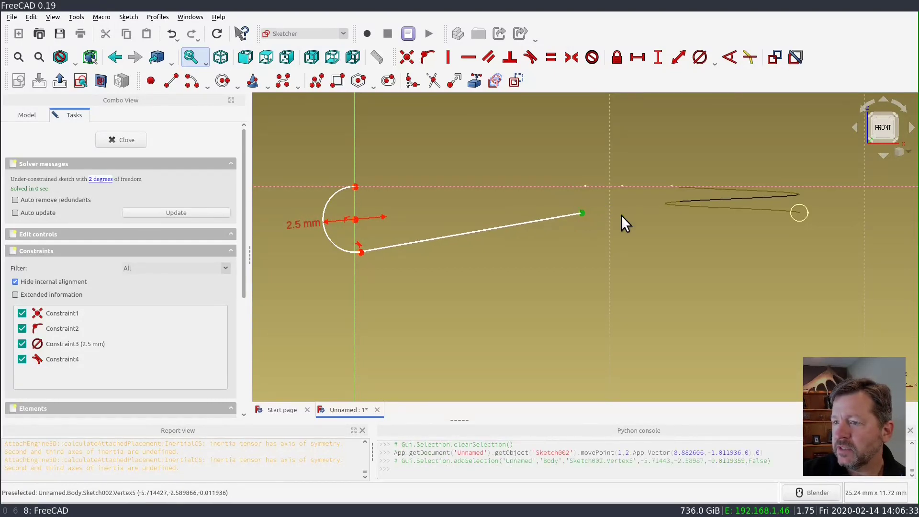
pyautogui.click(616, 58)
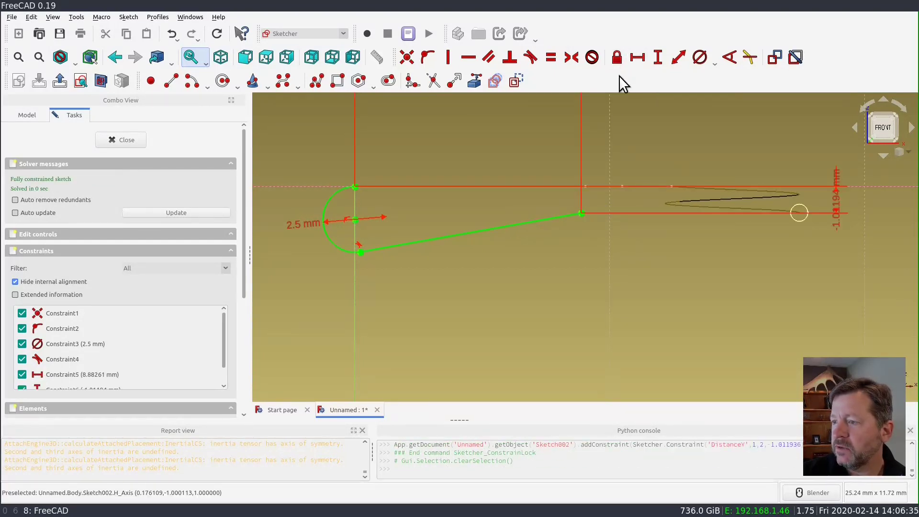
pyautogui.scroll(-4, 640, 239)
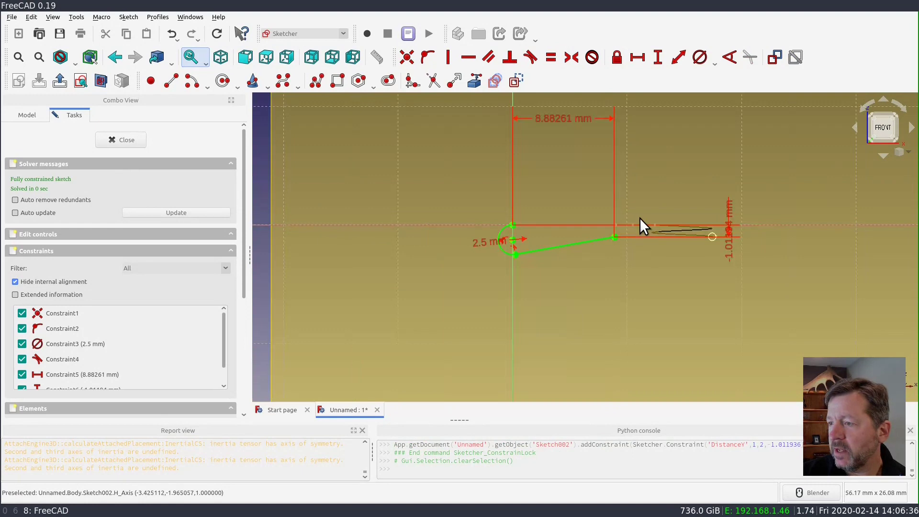
pyautogui.doubleClick(563, 119)
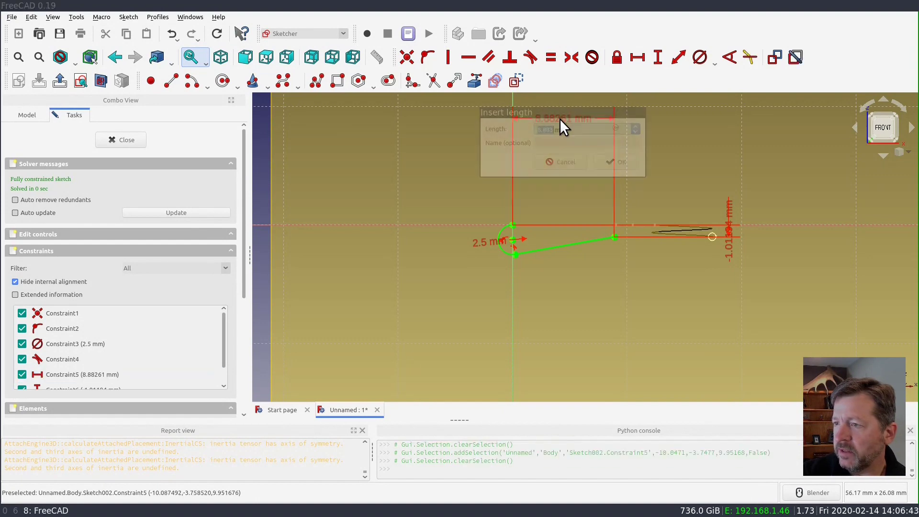
pyautogui.write('8')
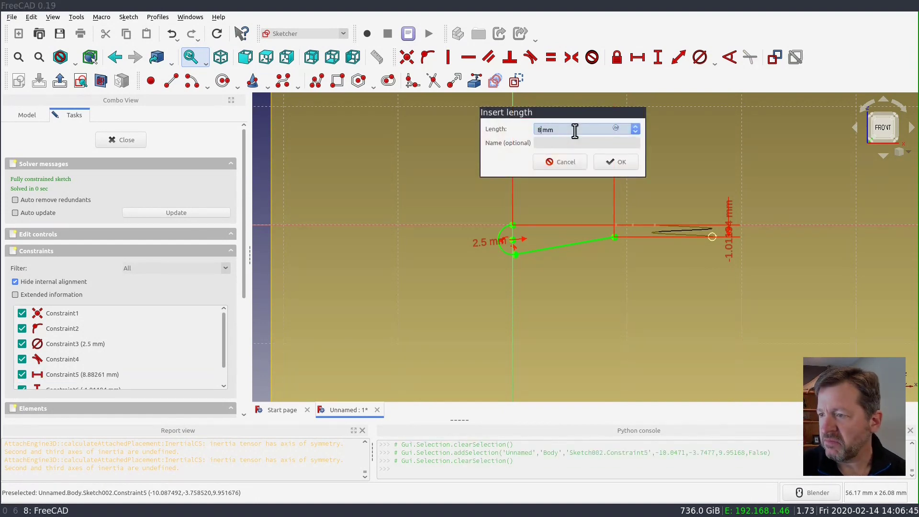
pyautogui.press('Return')
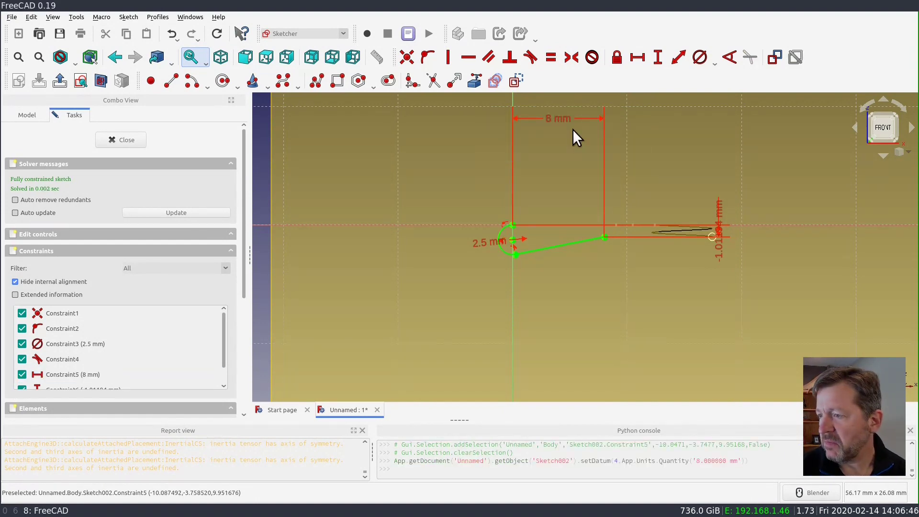
pyautogui.doubleClick(718, 254)
pyautogui.write('-')
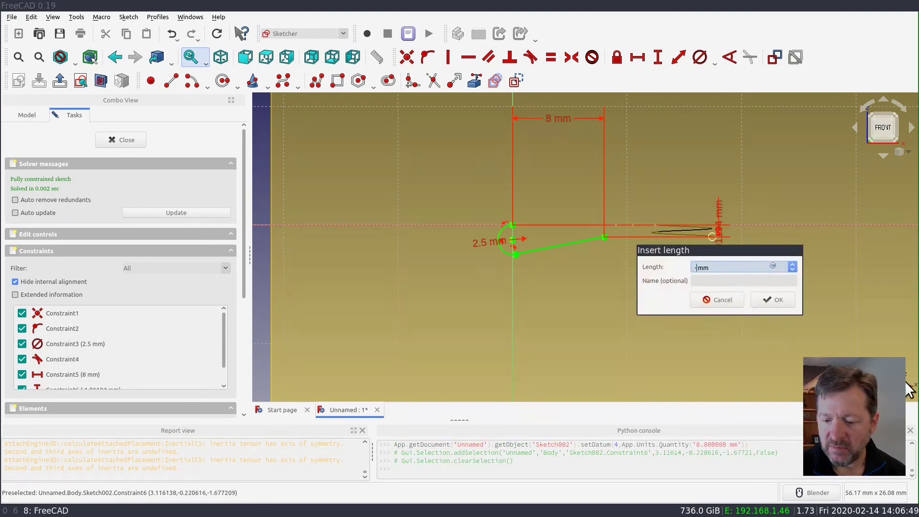
pyautogui.write('1.5')
pyautogui.press('Return')
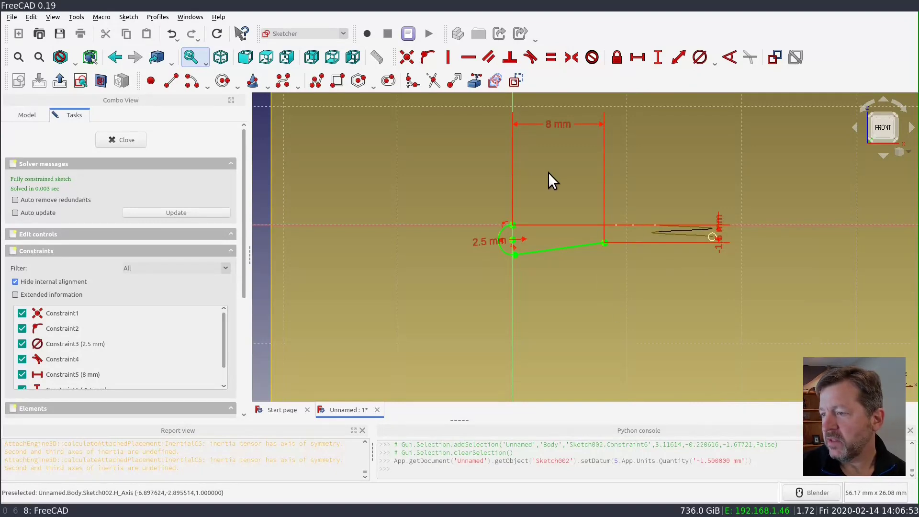
# - Close the finished hook sketch and hide DatumPlane001
pyautogui.click(133, 140)
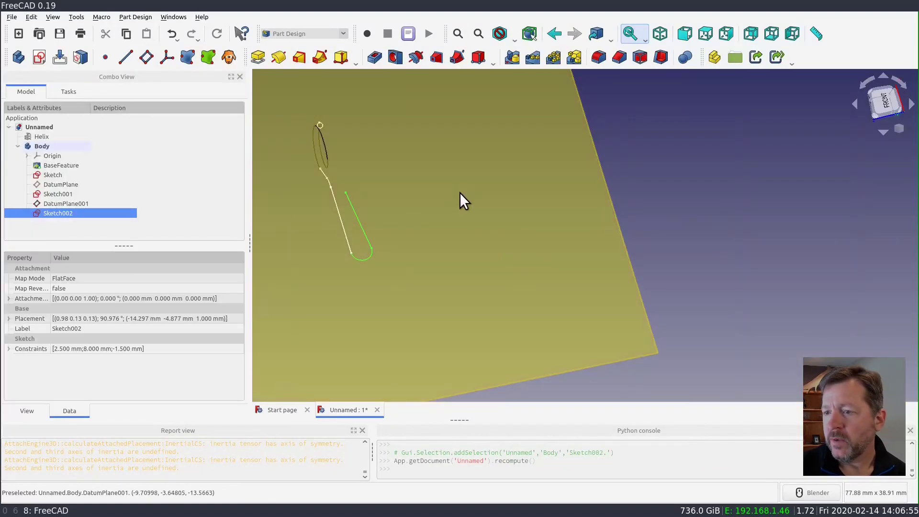
pyautogui.click(84, 203)
pyautogui.press('space')
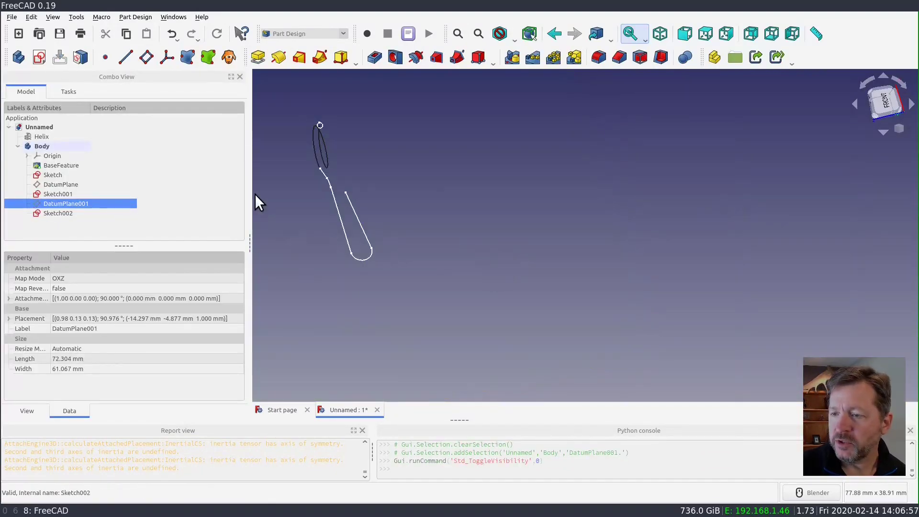
# - Start an additive pipe using the circular Sketch as its profile
pyautogui.moveTo(255, 195)
pyautogui.mouseDown(button='middle')
pyautogui.moveTo(411, 205)
pyautogui.moveTo(326, 183)
pyautogui.moveTo(654, 225)
pyautogui.moveTo(544, 241)
pyautogui.mouseUp(button='middle')
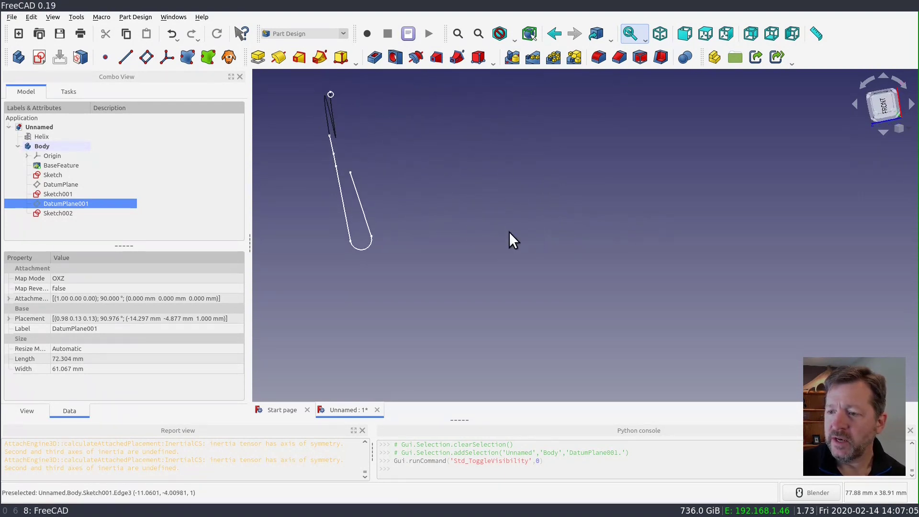
pyautogui.moveTo(332, 181)
pyautogui.mouseDown(button='middle')
pyautogui.moveTo(366, 203)
pyautogui.moveTo(422, 204)
pyautogui.mouseUp(button='middle')
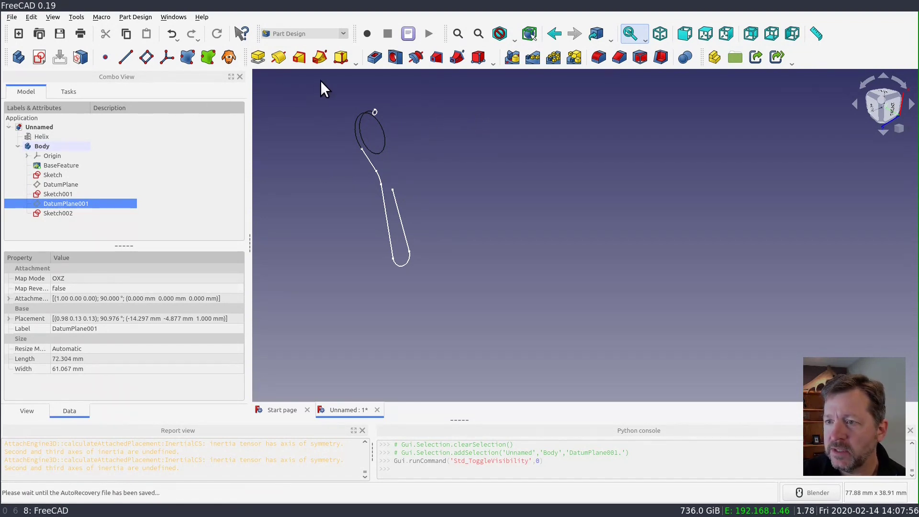
pyautogui.click(64, 175)
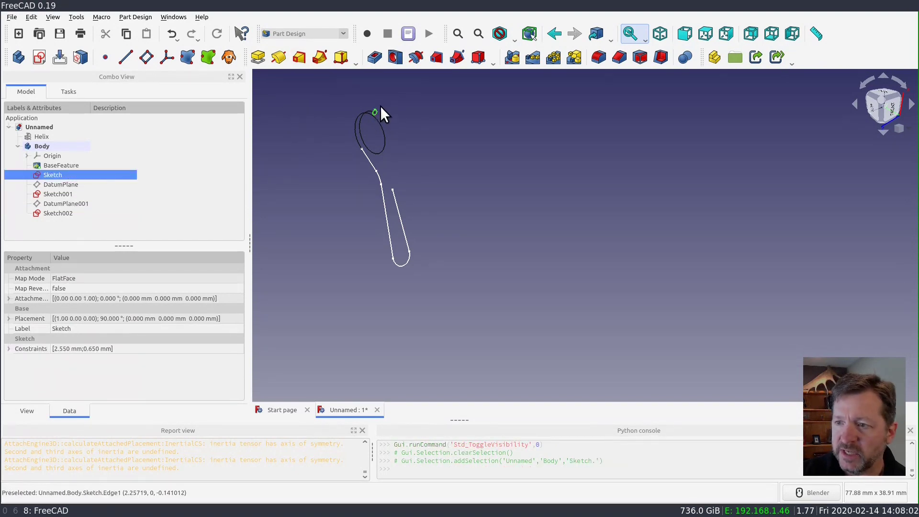
pyautogui.click(318, 57)
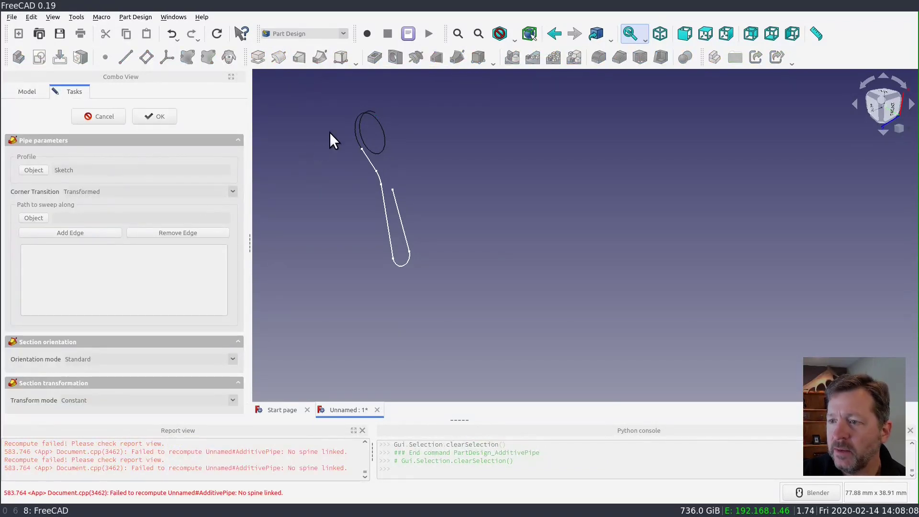
# - Set the helix BaseFeature as the pipe's path and confirm the coiled tube
pyautogui.click(371, 118)
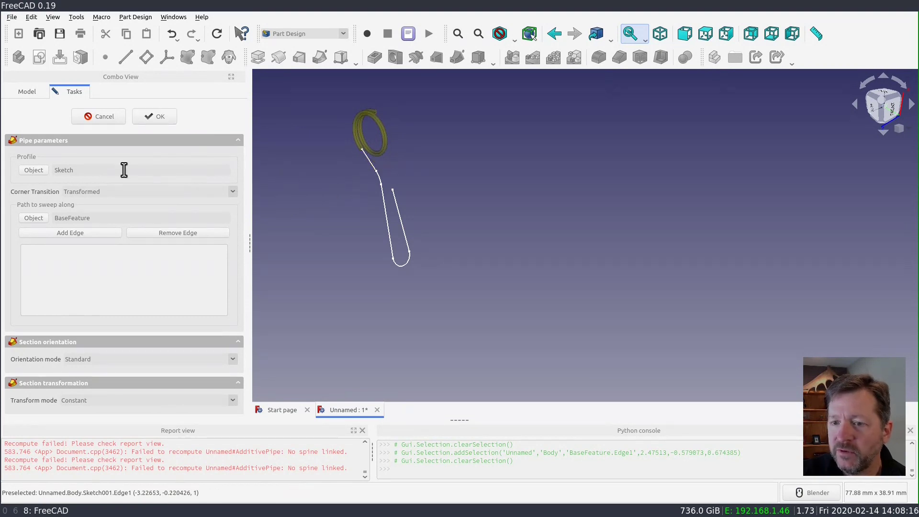
pyautogui.click(76, 233)
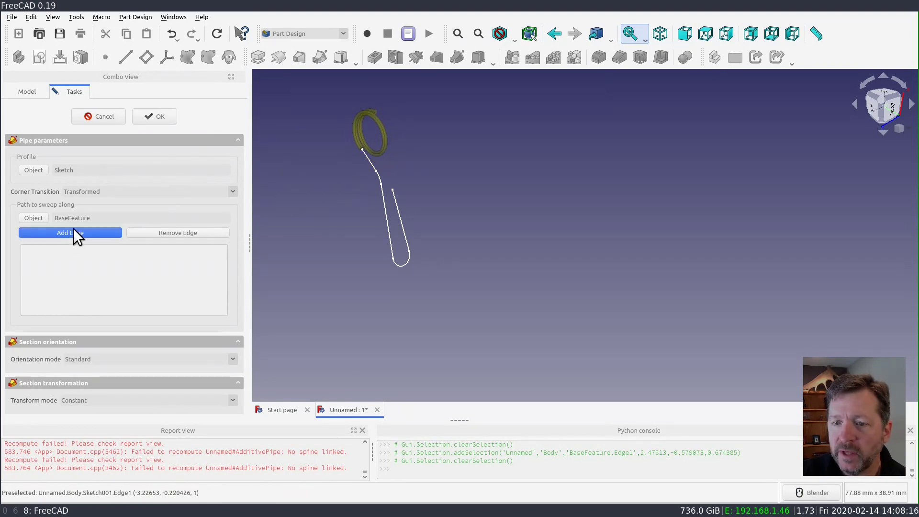
pyautogui.click(372, 168)
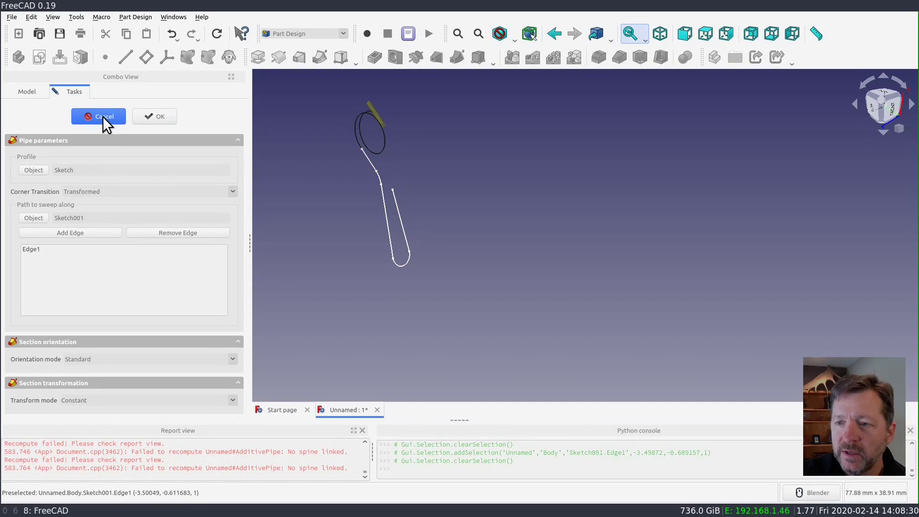
pyautogui.click(56, 236)
pyautogui.click(42, 219)
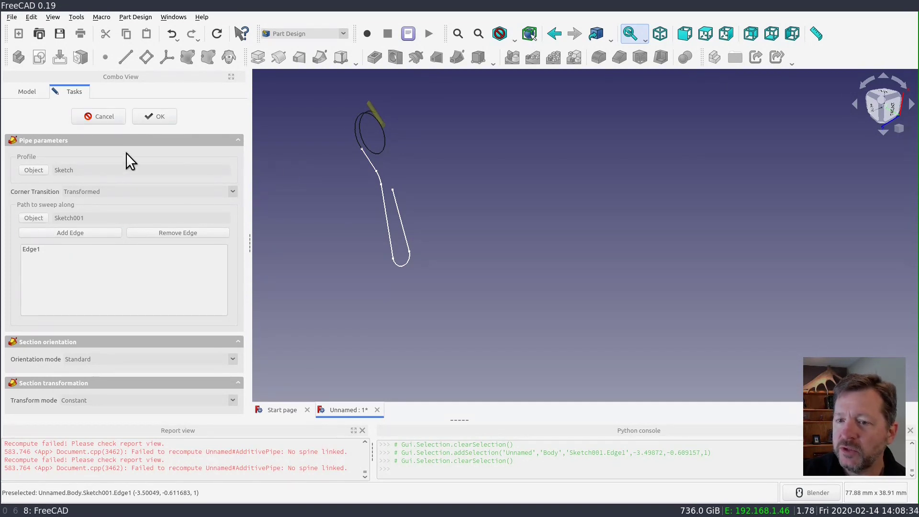
pyautogui.click(360, 123)
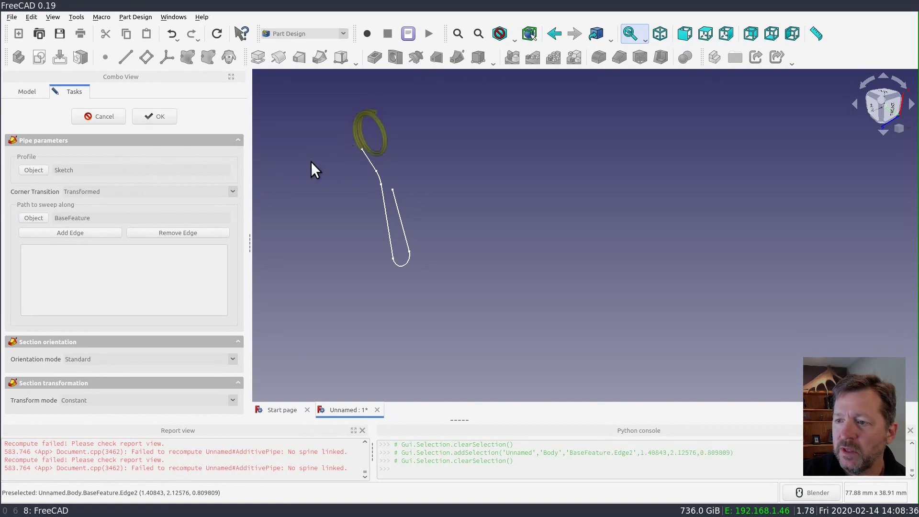
pyautogui.click(154, 119)
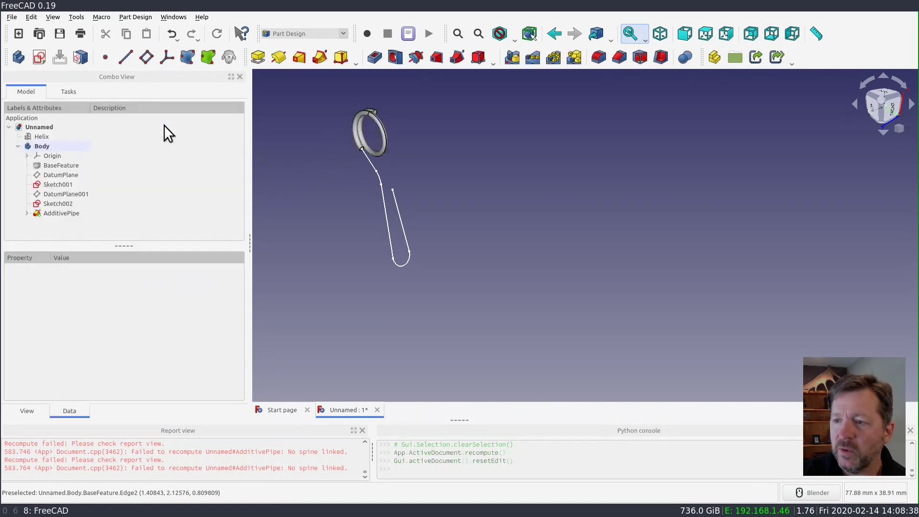
# - Create a new sketch on the coil tube's open end face
pyautogui.scroll(3, 356, 150)
pyautogui.scroll(5, 356, 148)
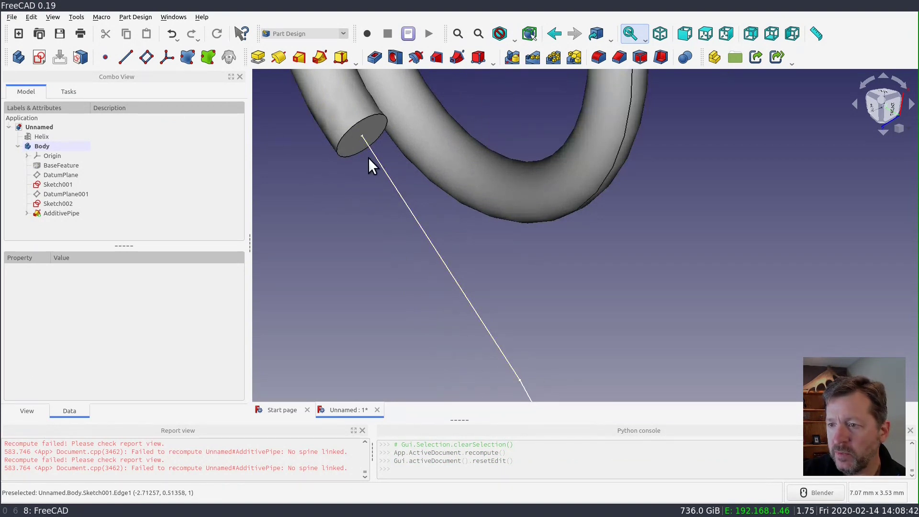
pyautogui.click(357, 135)
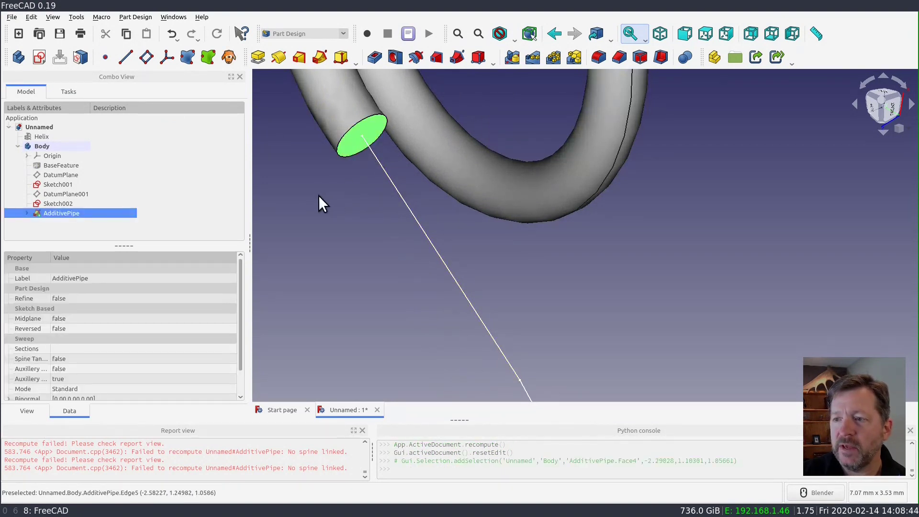
pyautogui.click(39, 57)
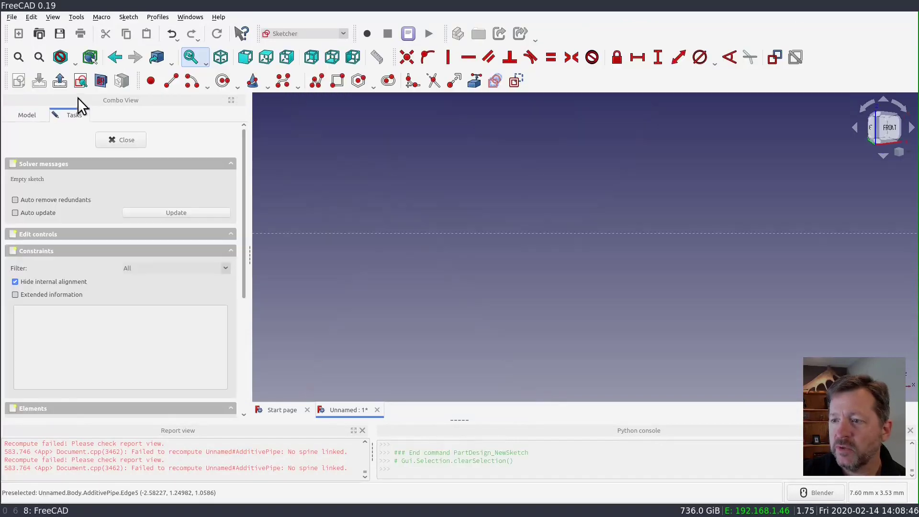
pyautogui.scroll(-3, 448, 243)
pyautogui.scroll(3, 540, 216)
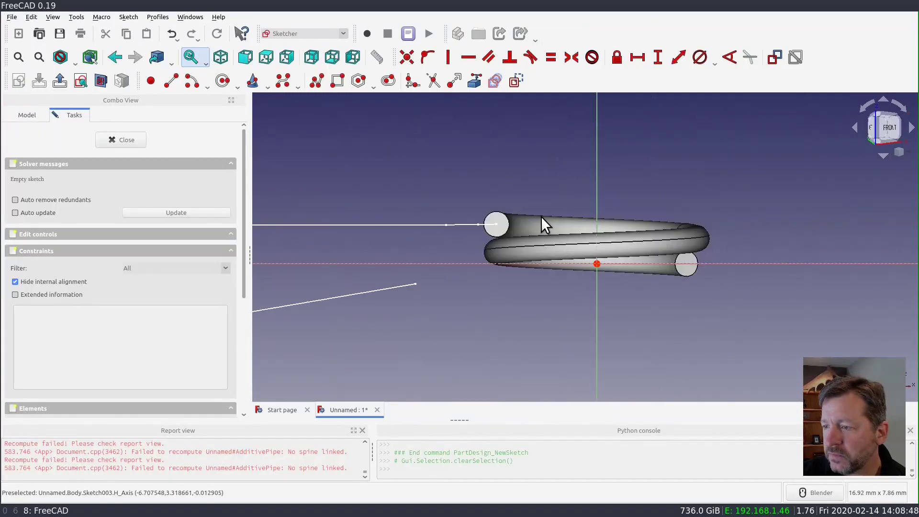
pyautogui.scroll(3, 499, 214)
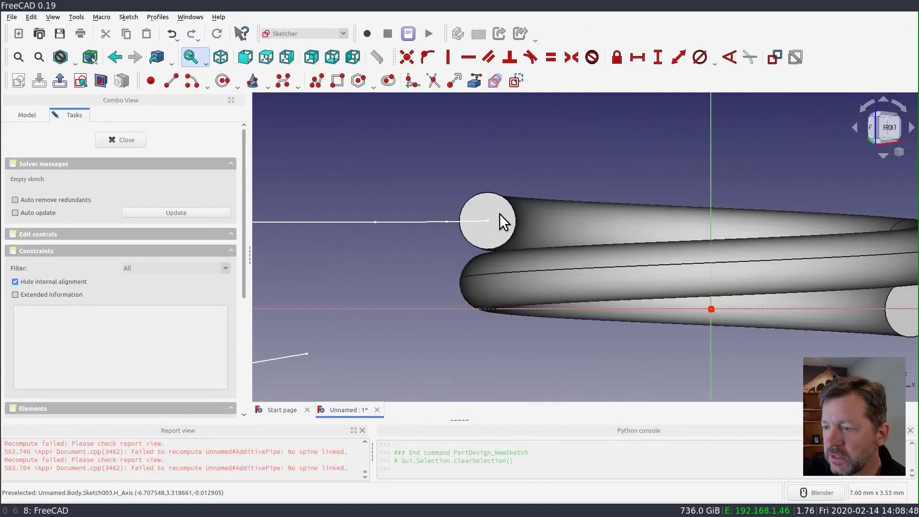
# - Reference the end edge, draw a centred circle made Equal to it, and close Sketch003
pyautogui.click(222, 79)
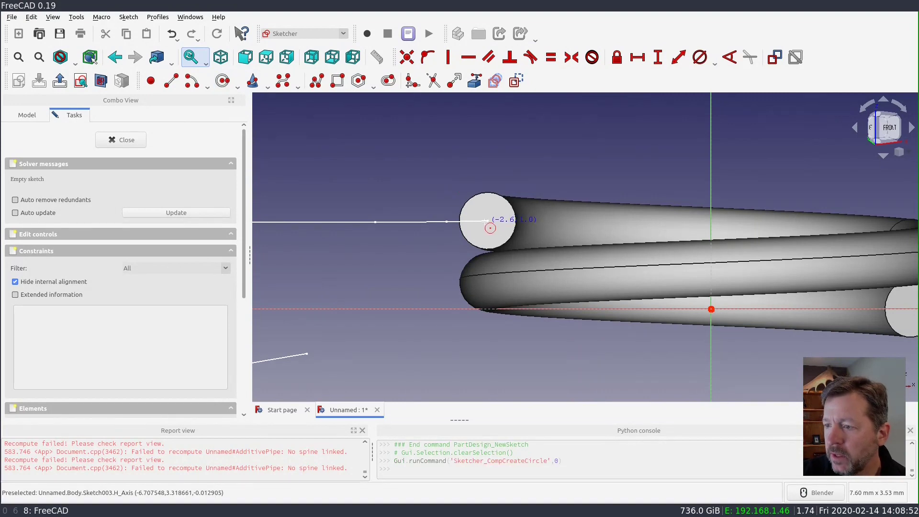
pyautogui.click(474, 80)
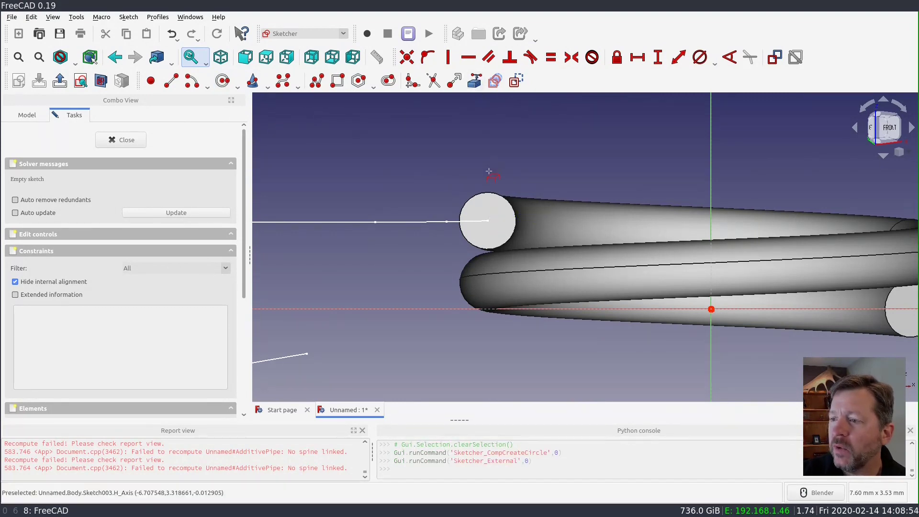
pyautogui.click(493, 194)
pyautogui.click(223, 81)
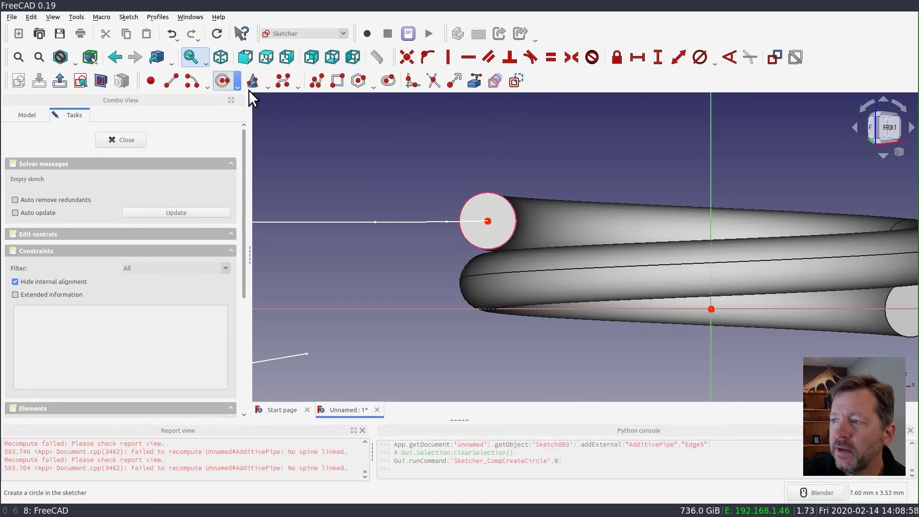
pyautogui.click(488, 221)
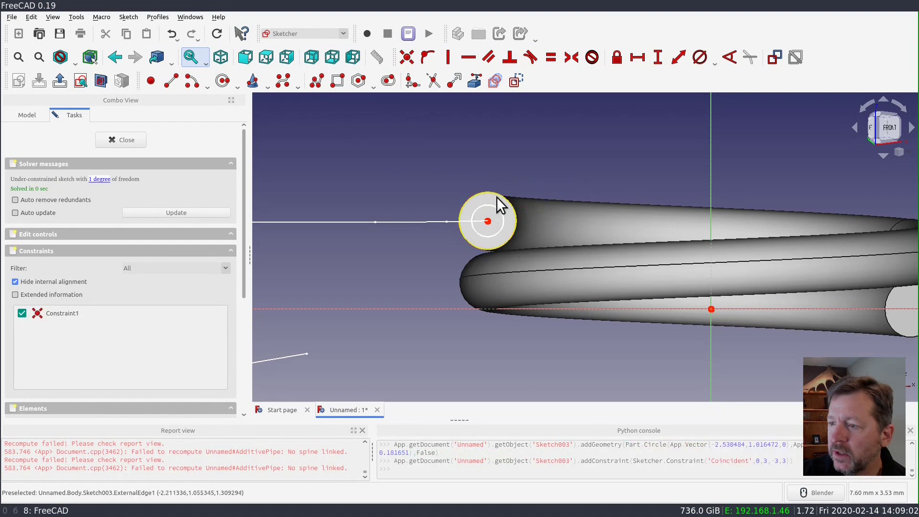
pyautogui.click(495, 204)
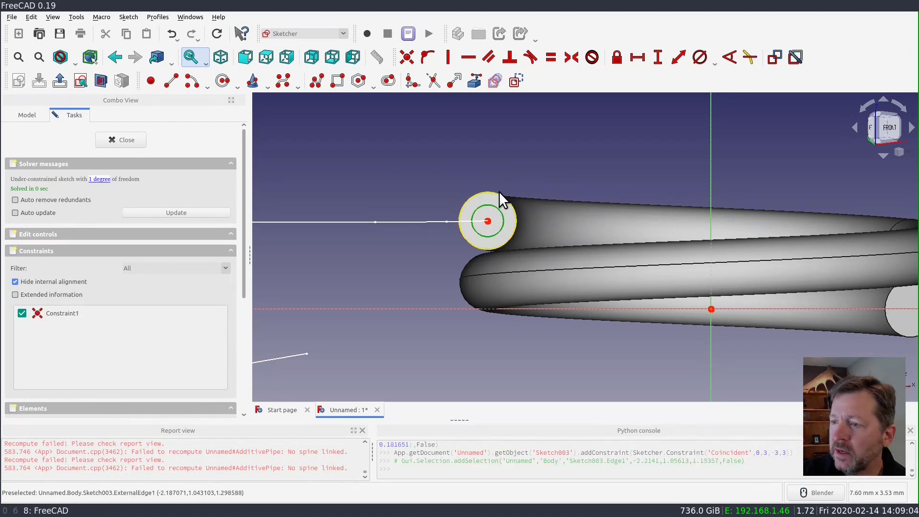
pyautogui.click(499, 192)
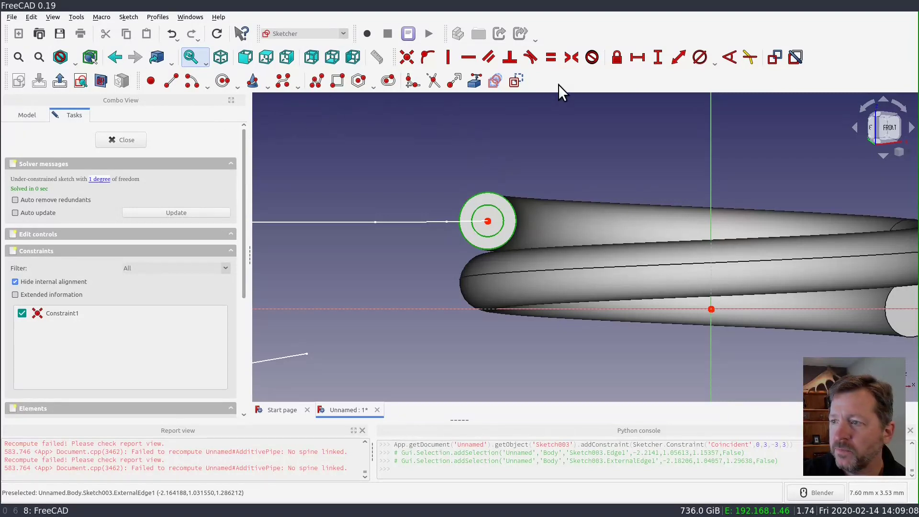
pyautogui.click(551, 58)
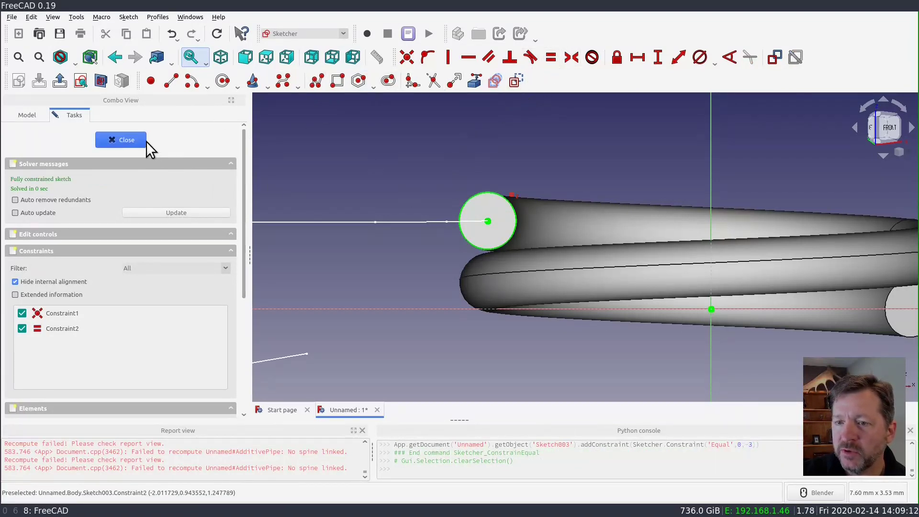
pyautogui.click(126, 140)
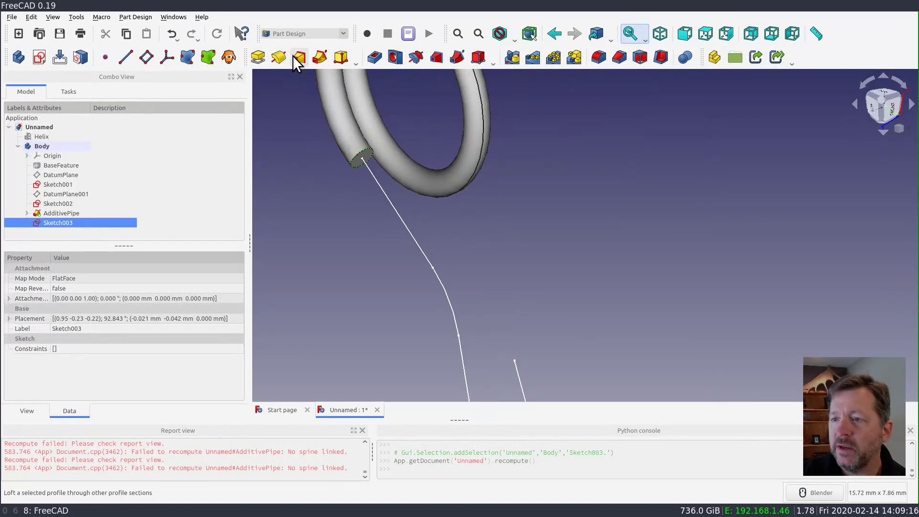
# - Sweep Sketch003 along the straight Sketch001 path into a solid leg, AdditivePipe001
pyautogui.click(320, 57)
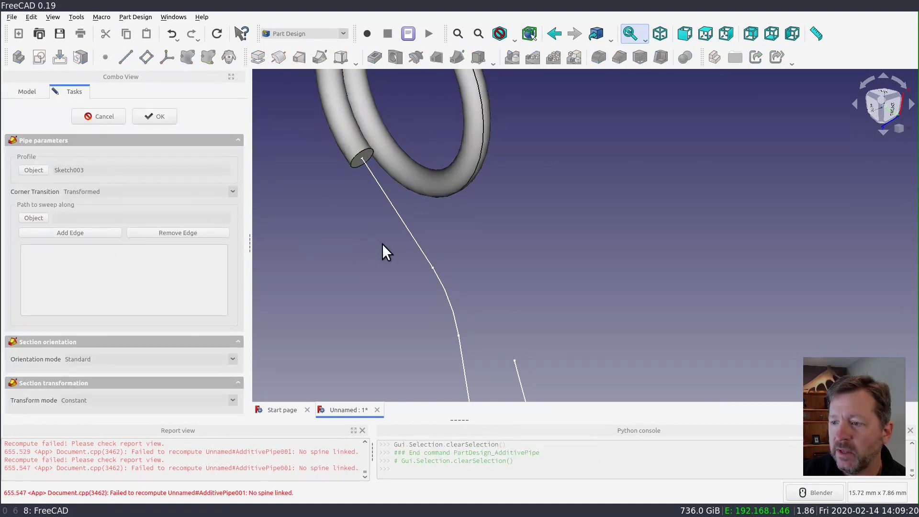
pyautogui.click(410, 231)
pyautogui.scroll(-5, 423, 237)
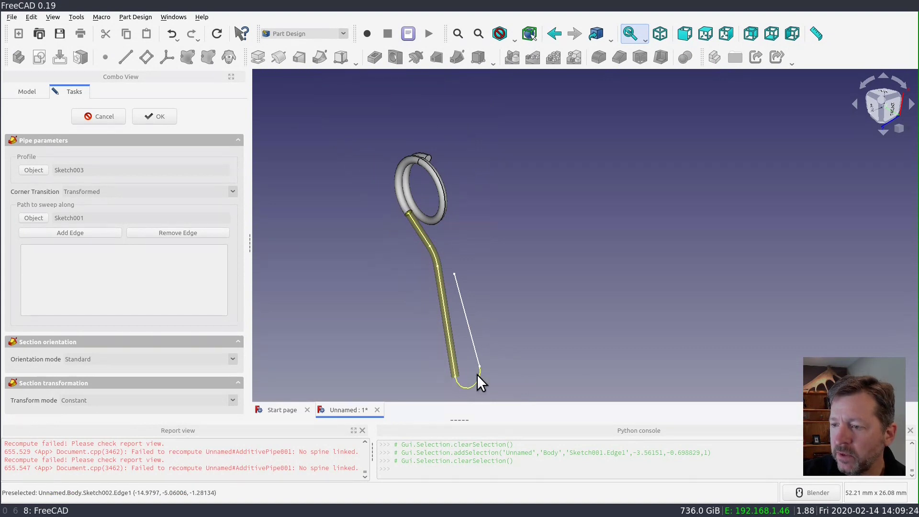
pyautogui.click(160, 120)
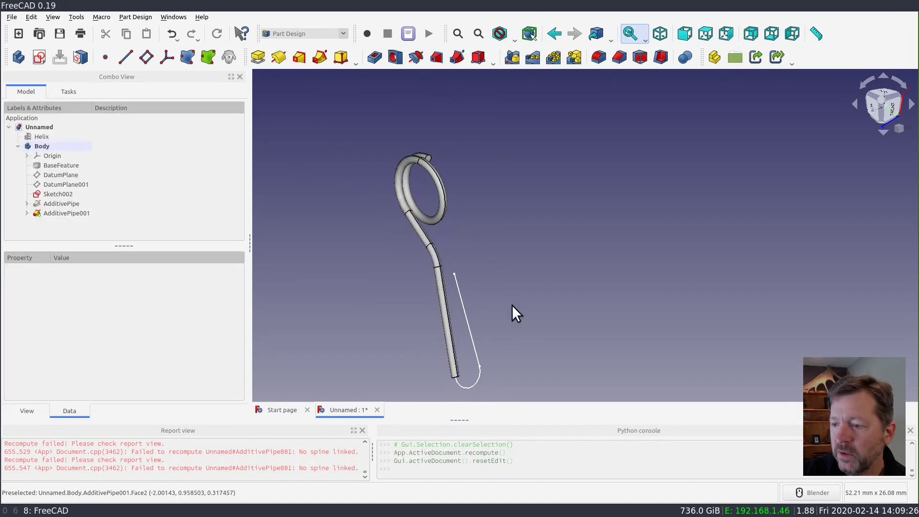
pyautogui.moveTo(512, 305)
pyautogui.mouseDown(button='middle')
pyautogui.moveTo(567, 317)
pyautogui.moveTo(514, 303)
pyautogui.mouseUp(button='middle')
pyautogui.scroll(3, 461, 149)
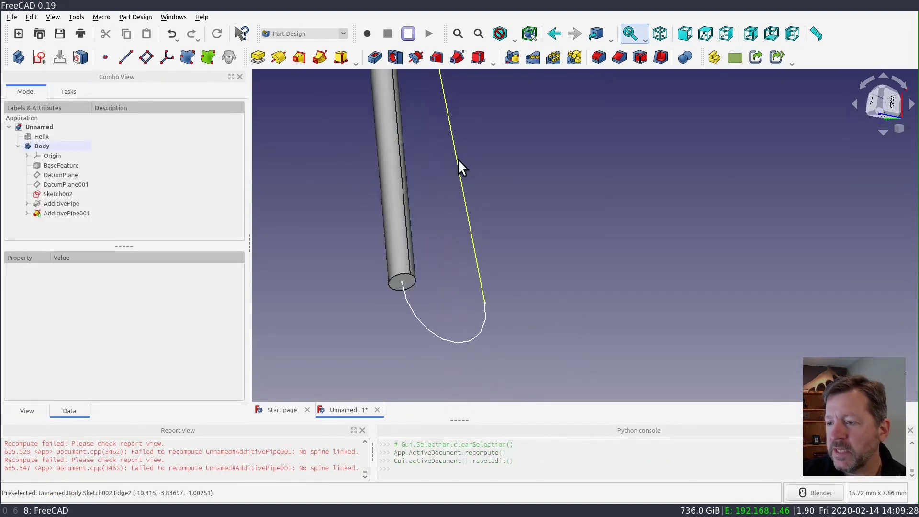
pyautogui.scroll(2, 445, 325)
pyautogui.click(372, 239)
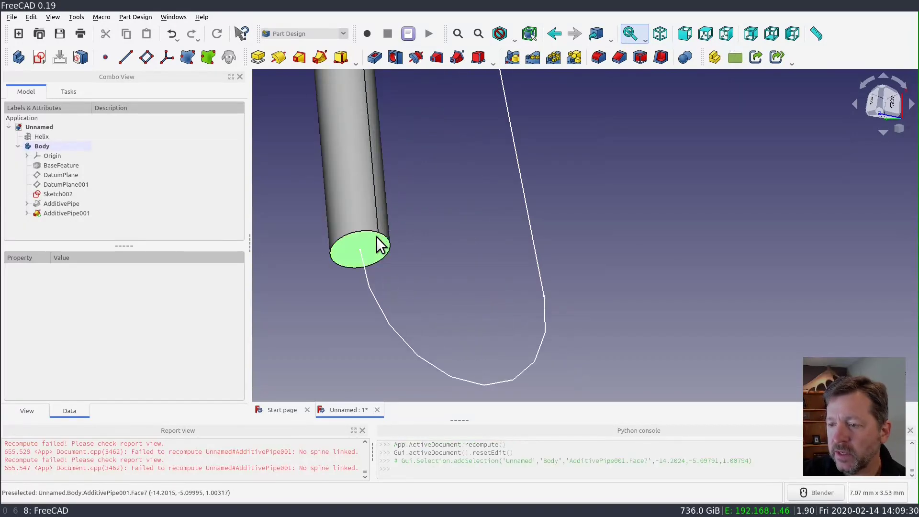
# - Create a sketch on the leg's end face and reference its circular edge
pyautogui.click(39, 57)
pyautogui.scroll(-5, 506, 199)
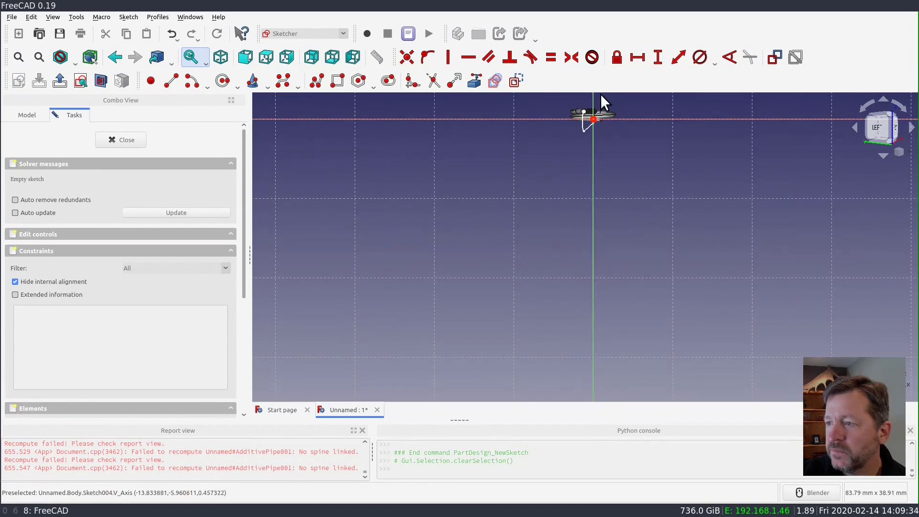
pyautogui.scroll(8, 593, 101)
pyautogui.click(494, 80)
pyautogui.moveTo(498, 124); pyautogui.dragTo(521, 148, button='middle')
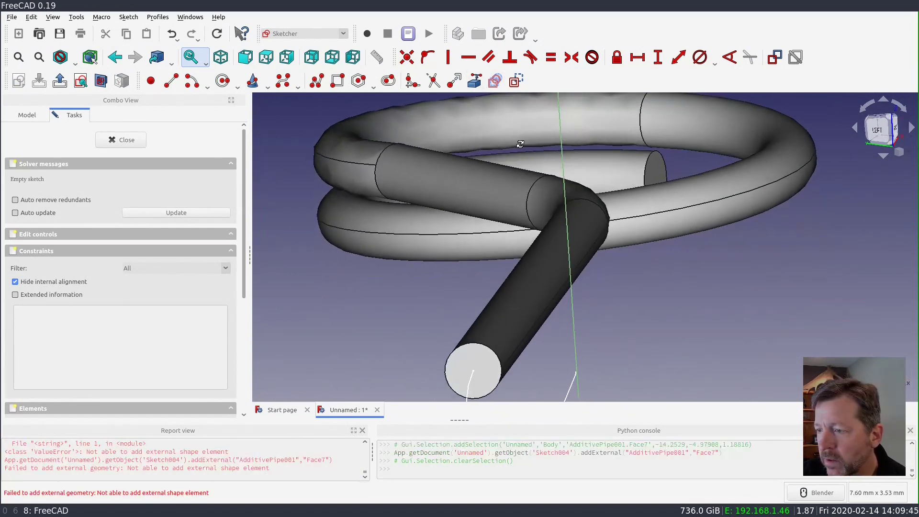
pyautogui.click(465, 343)
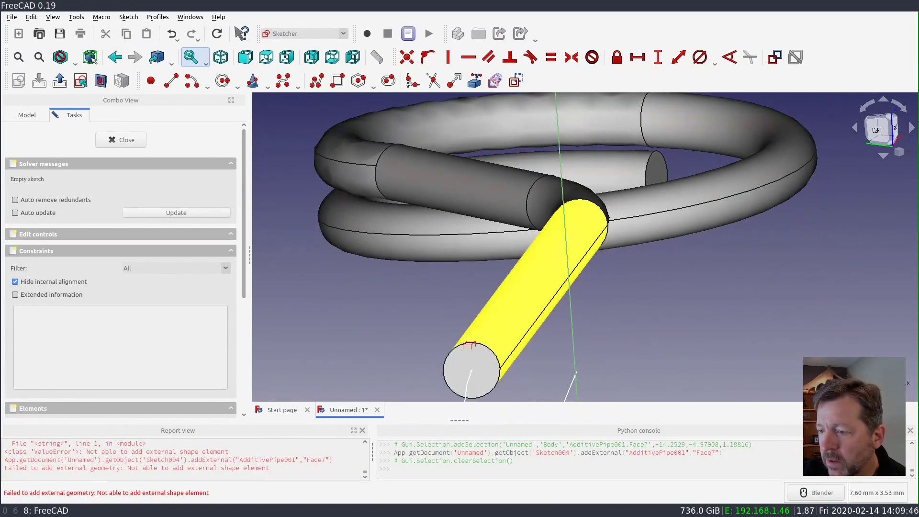
pyautogui.click(490, 350)
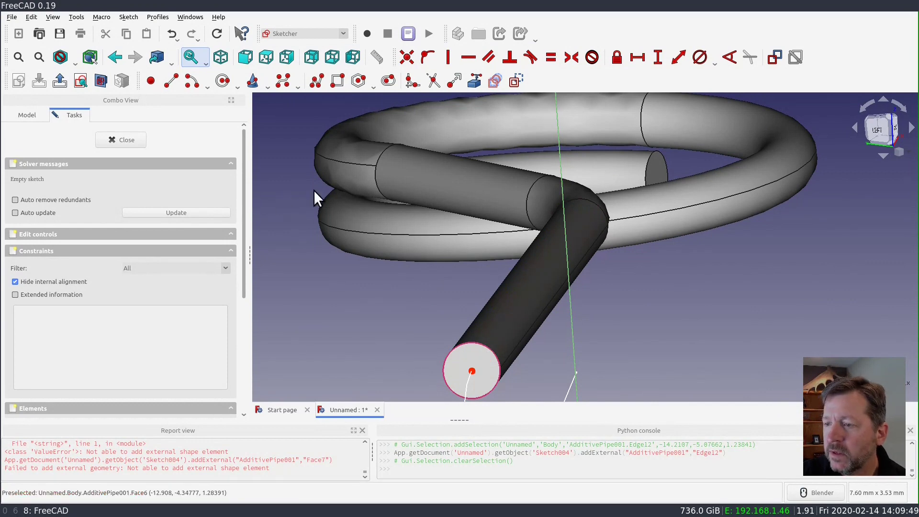
# - Draw a centred circle Equal to the leg-end edge and close Sketch004
pyautogui.click(223, 80)
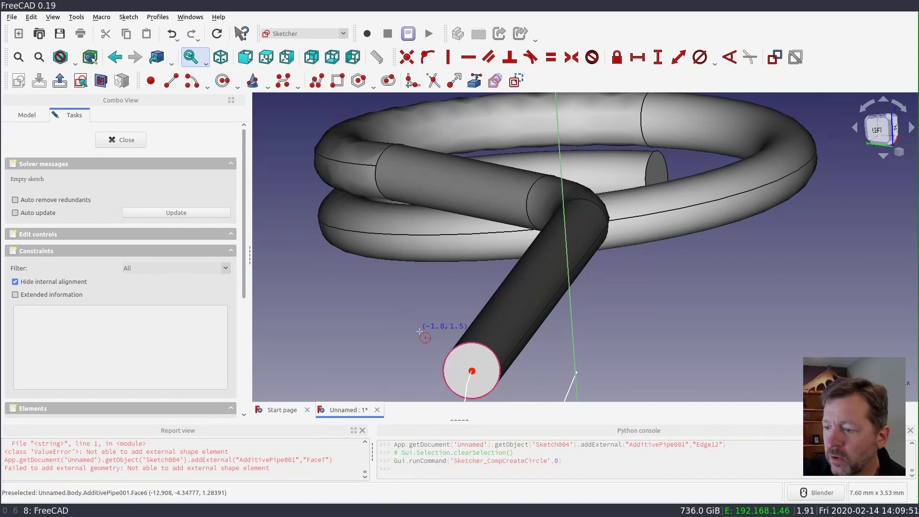
pyautogui.click(472, 371)
pyautogui.click(452, 359)
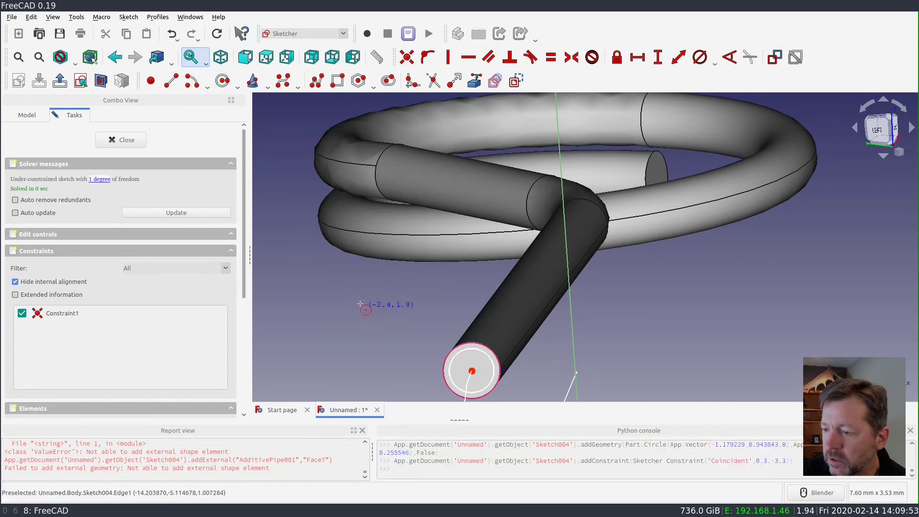
pyautogui.rightClick(360, 303)
pyautogui.click(473, 348)
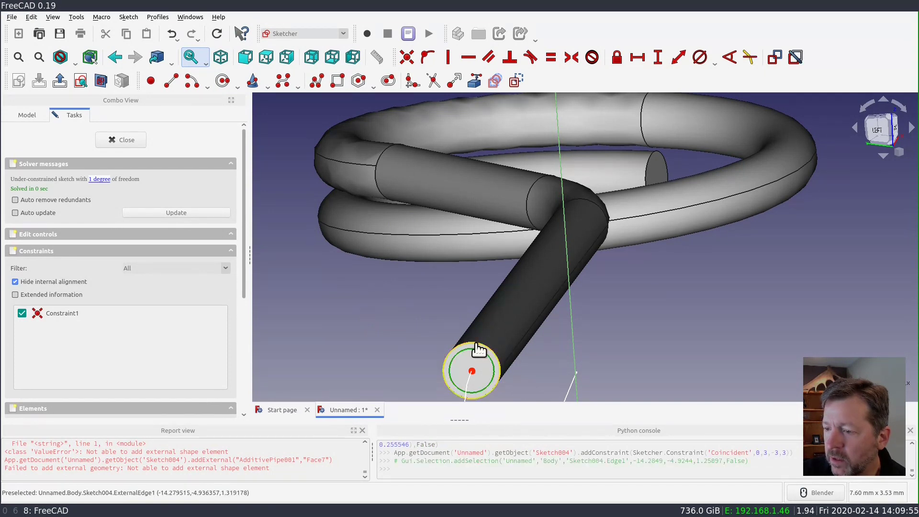
pyautogui.click(476, 345)
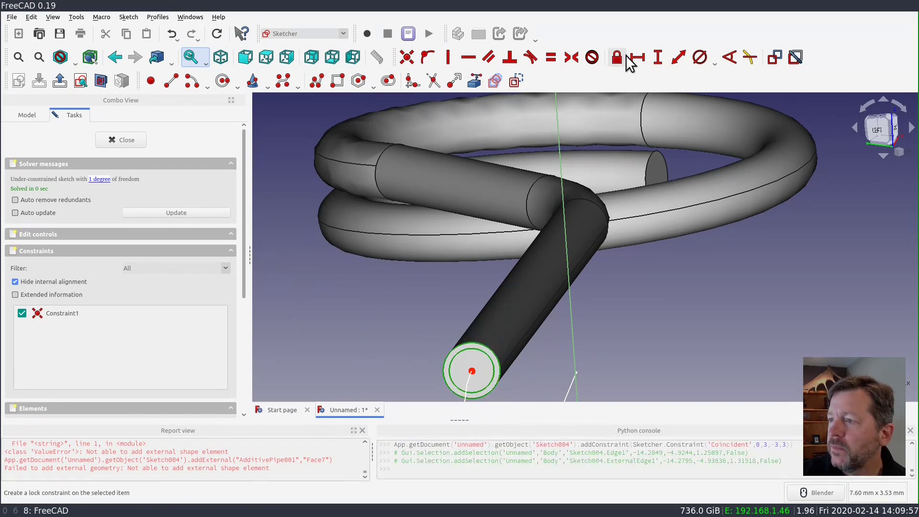
pyautogui.click(550, 58)
pyautogui.scroll(-3, 334, 227)
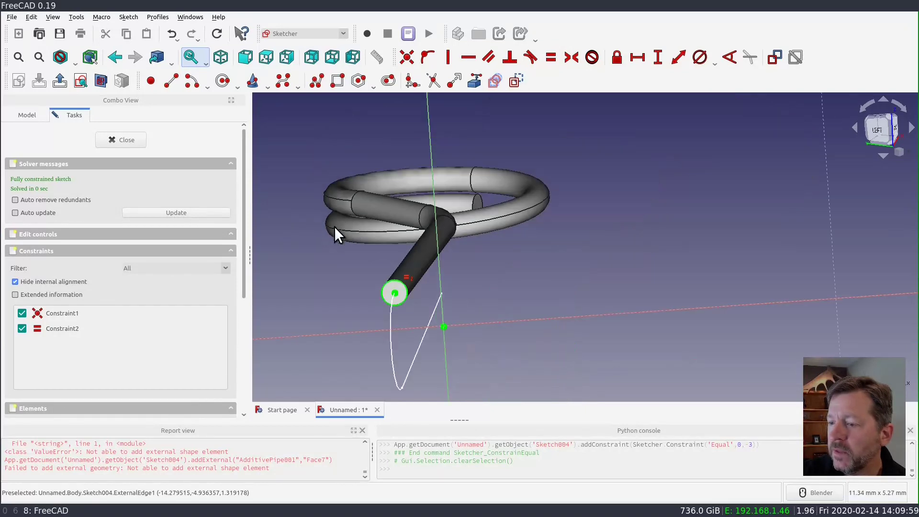
pyautogui.click(125, 140)
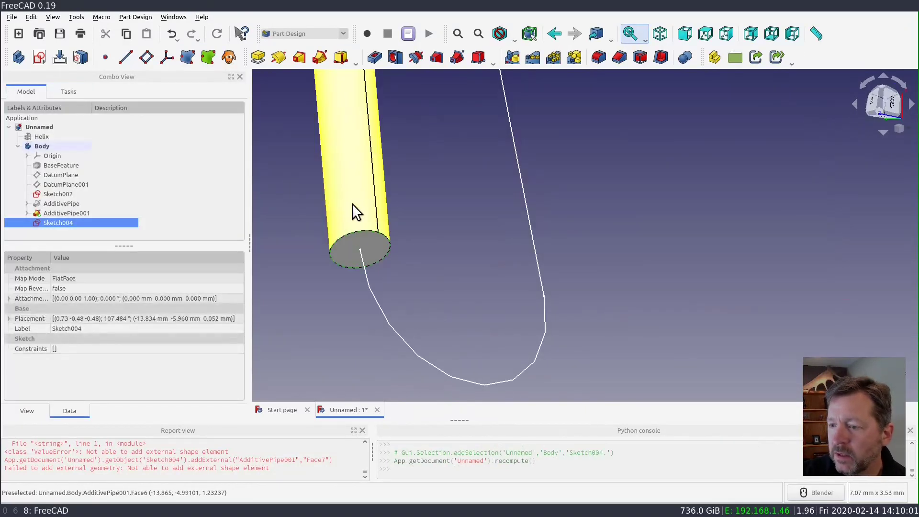
# - Sweep Sketch004 along the U-shaped Sketch002 path to make AdditivePipe002
pyautogui.click(318, 57)
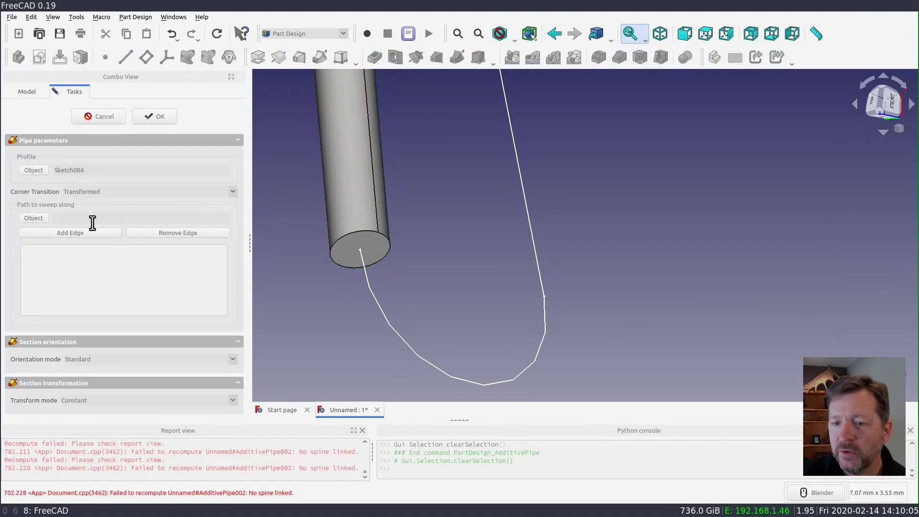
pyautogui.click(101, 234)
pyautogui.click(29, 219)
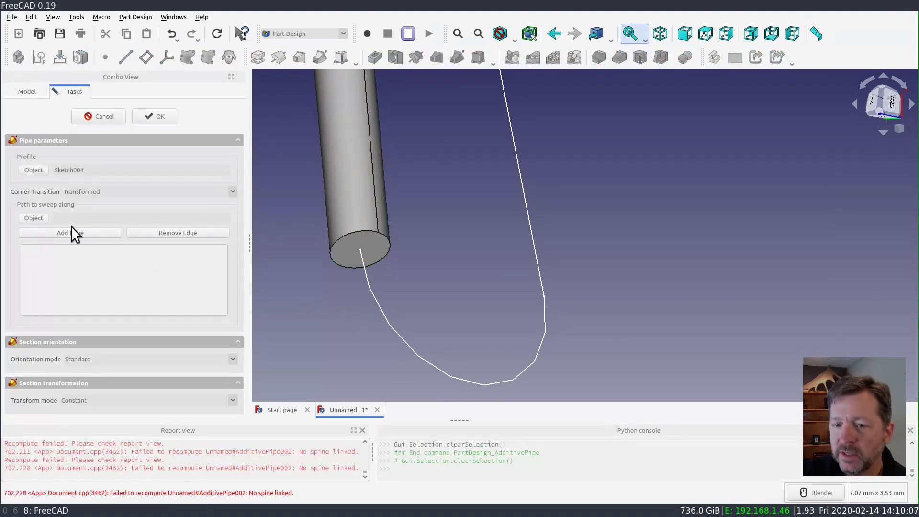
pyautogui.click(373, 301)
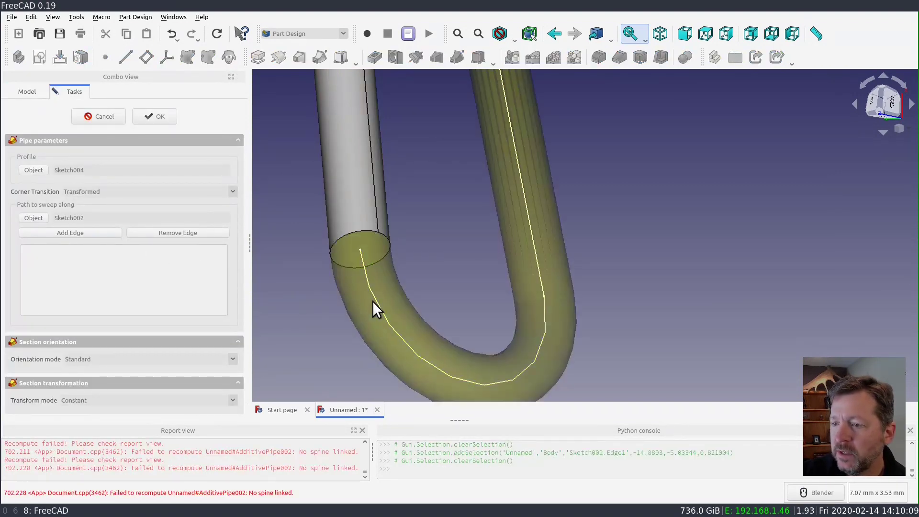
pyautogui.scroll(-3, 383, 297)
pyautogui.moveTo(552, 236); pyautogui.dragTo(538, 263, button='middle')
pyautogui.scroll(-3, 481, 294)
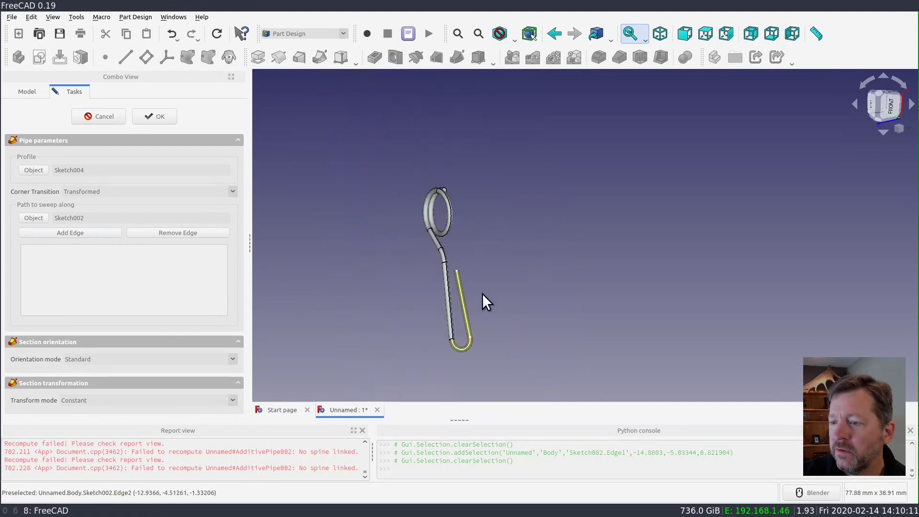
pyautogui.scroll(2, 446, 277)
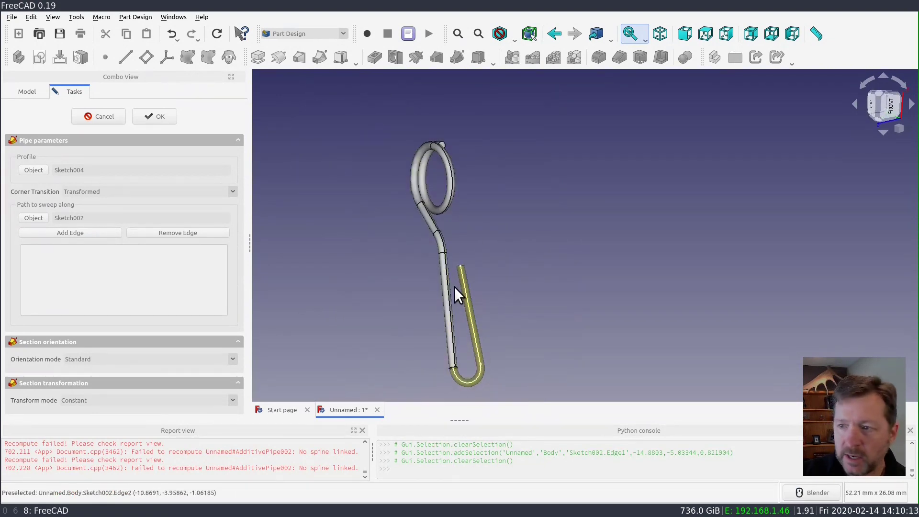
pyautogui.scroll(3, 472, 195)
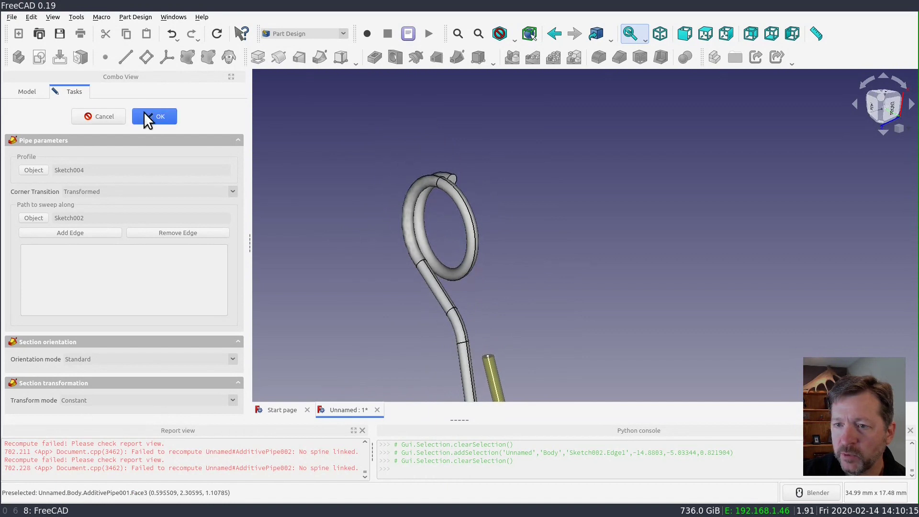
pyautogui.click(172, 116)
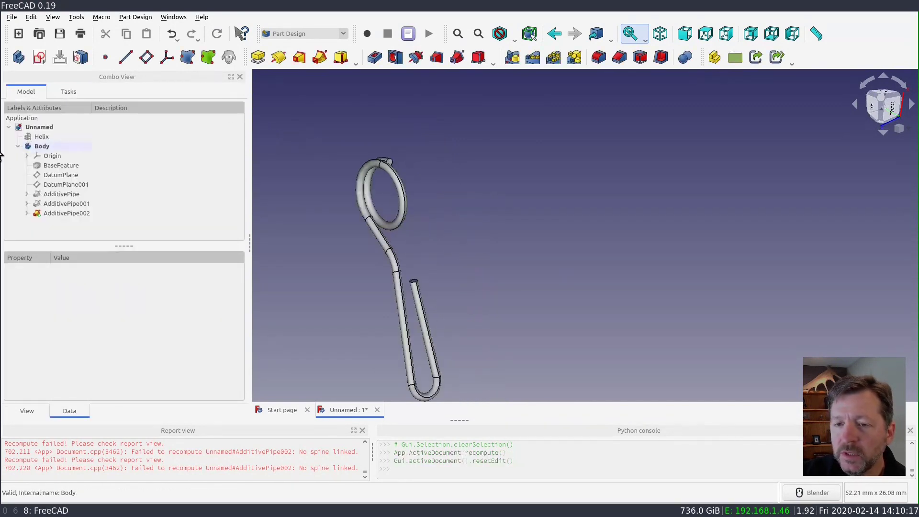
# - Make a linked copy of the collapsed Body
pyautogui.scroll(2, 459, 160)
pyautogui.scroll(-4, 457, 164)
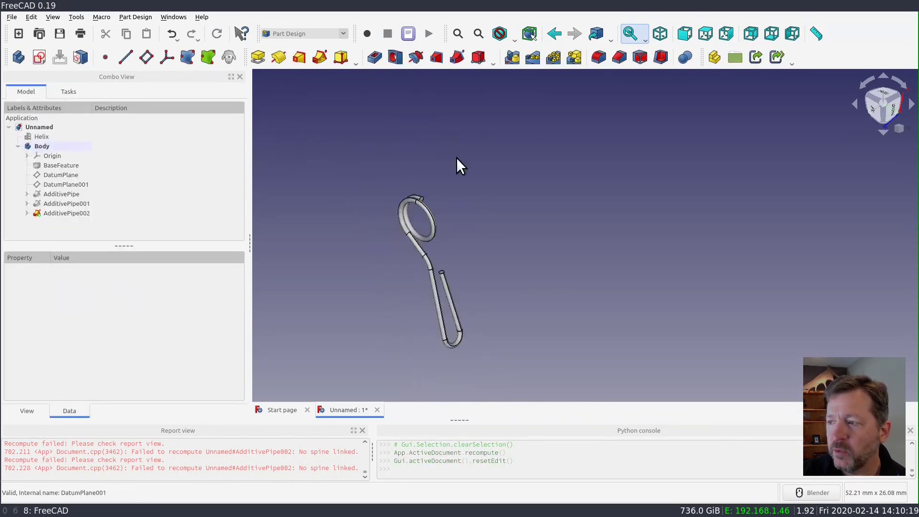
pyautogui.scroll(3, 445, 225)
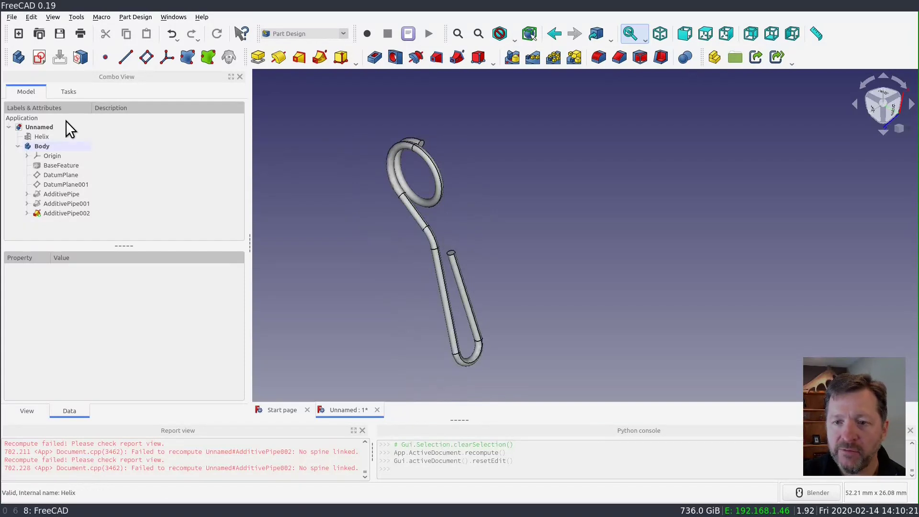
pyautogui.click(17, 145)
pyautogui.click(49, 145)
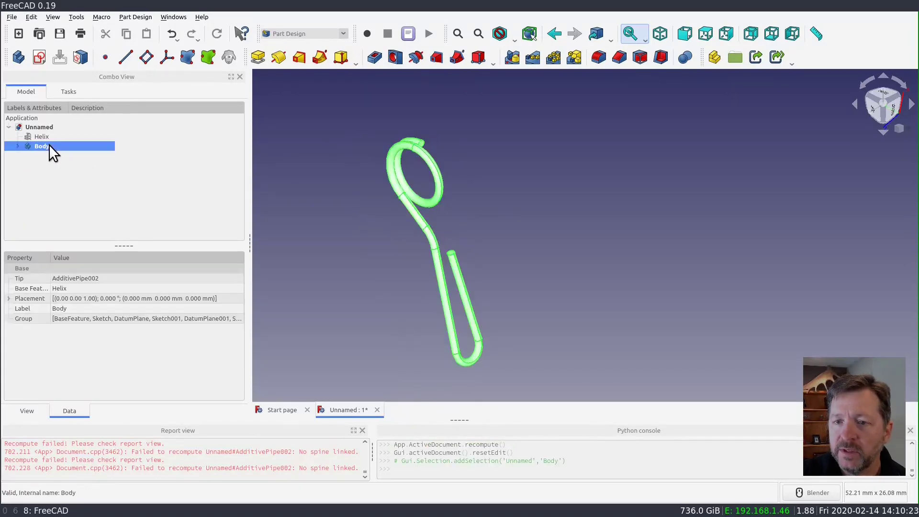
pyautogui.click(760, 53)
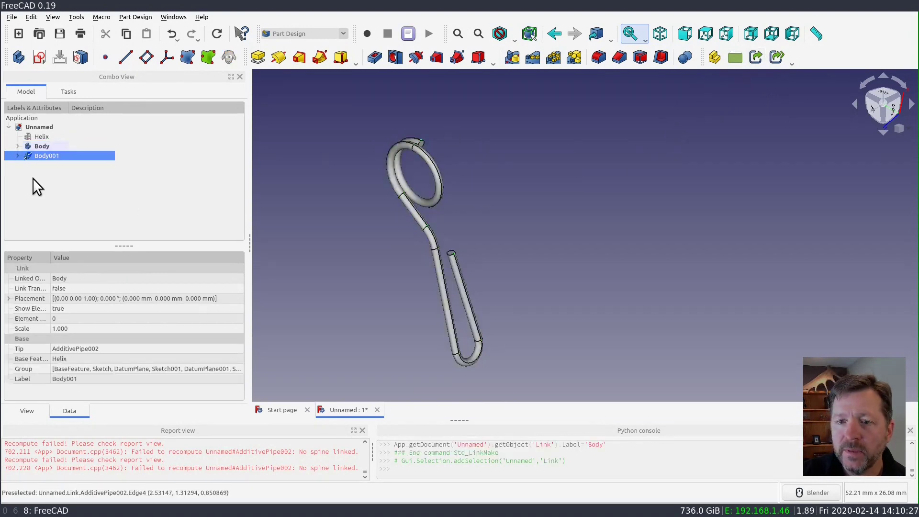
# - Rename Body to Spring and Body001 to SpringLink, then recompute the document
pyautogui.click(48, 172)
pyautogui.click(48, 157)
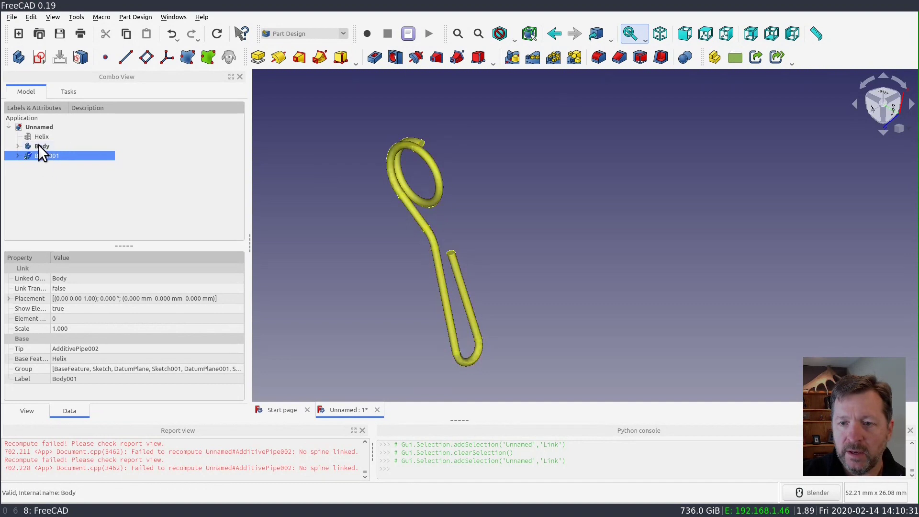
pyautogui.click(39, 146)
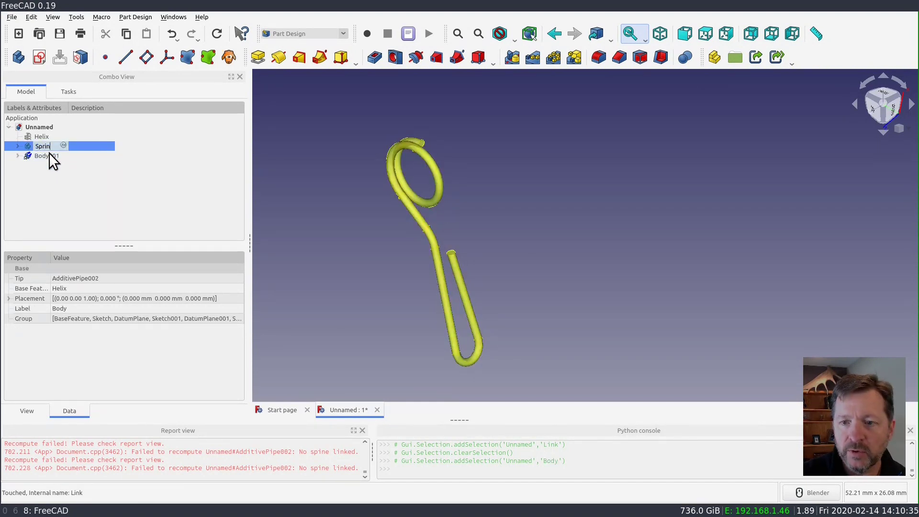
pyautogui.click(46, 182)
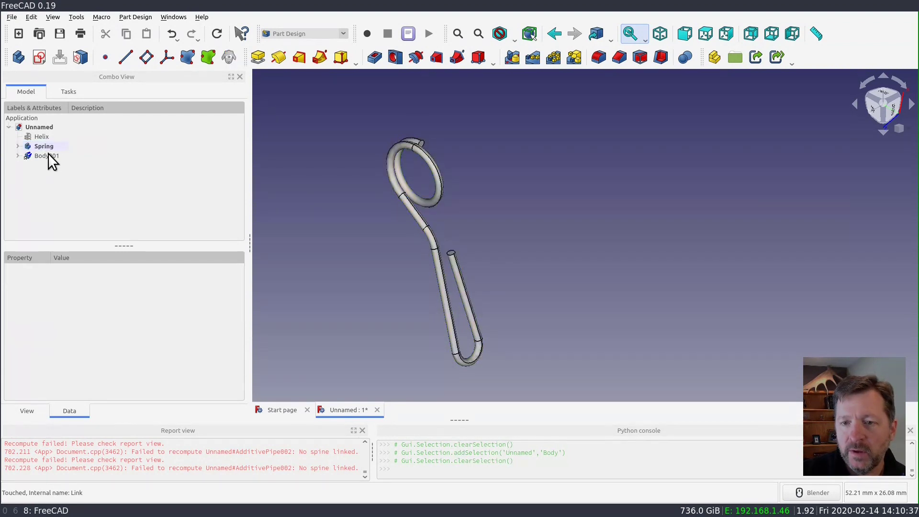
pyautogui.click(49, 156)
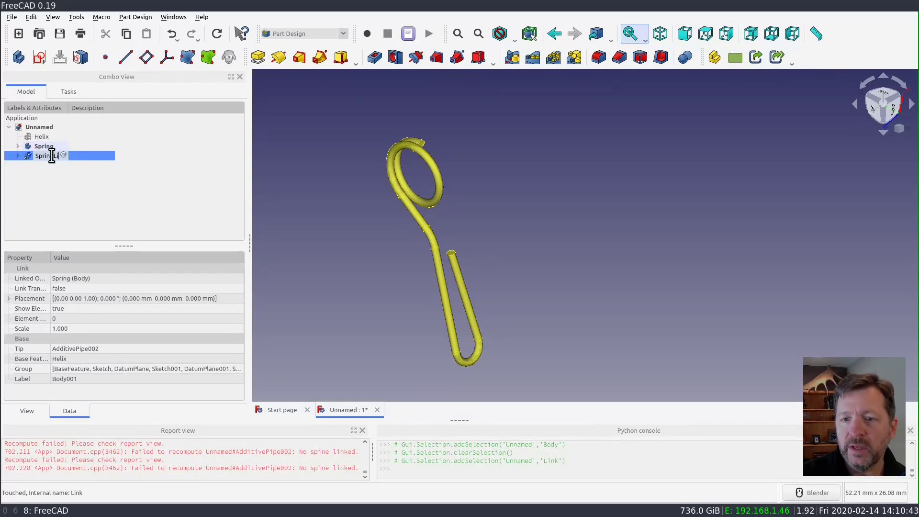
pyautogui.press('Return')
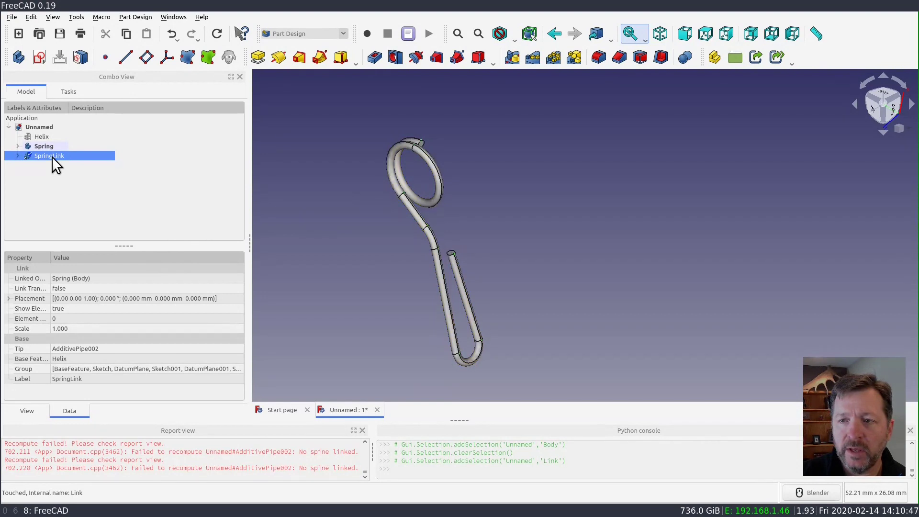
pyautogui.click(217, 33)
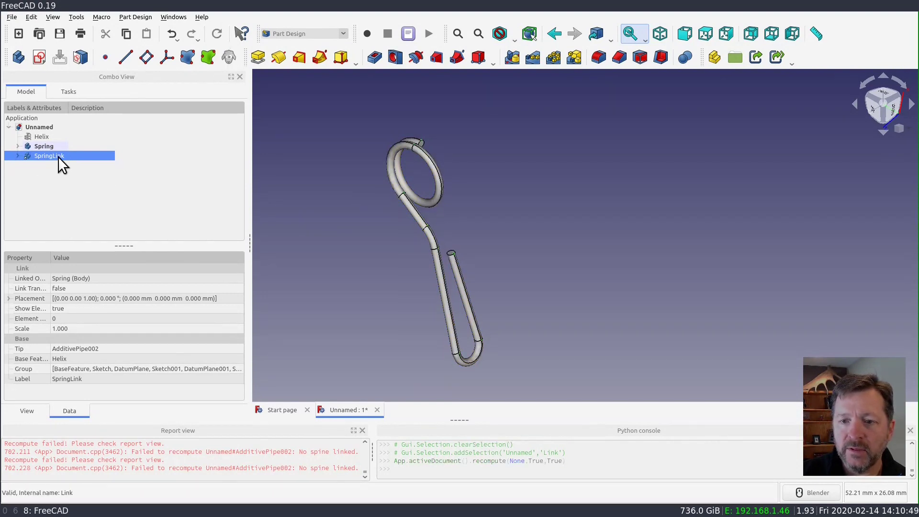
pyautogui.rightClick(59, 156)
pyautogui.click(108, 173)
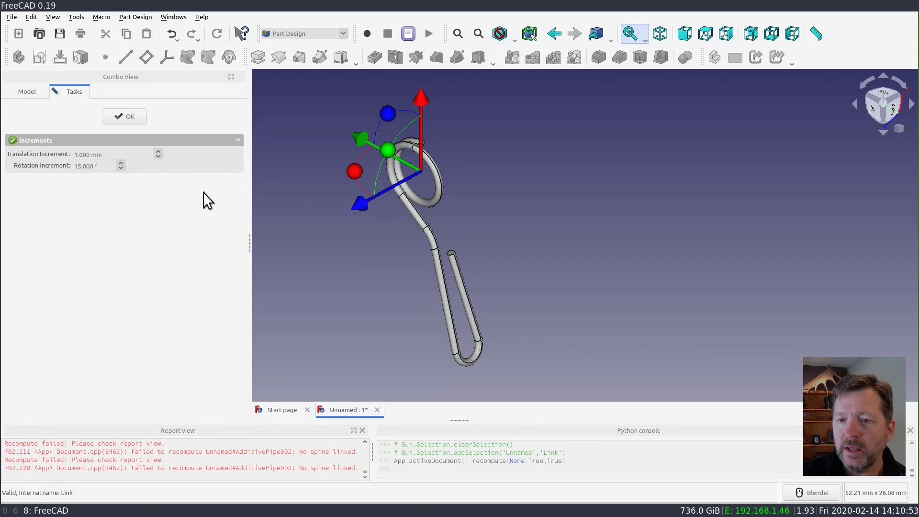
pyautogui.click(128, 119)
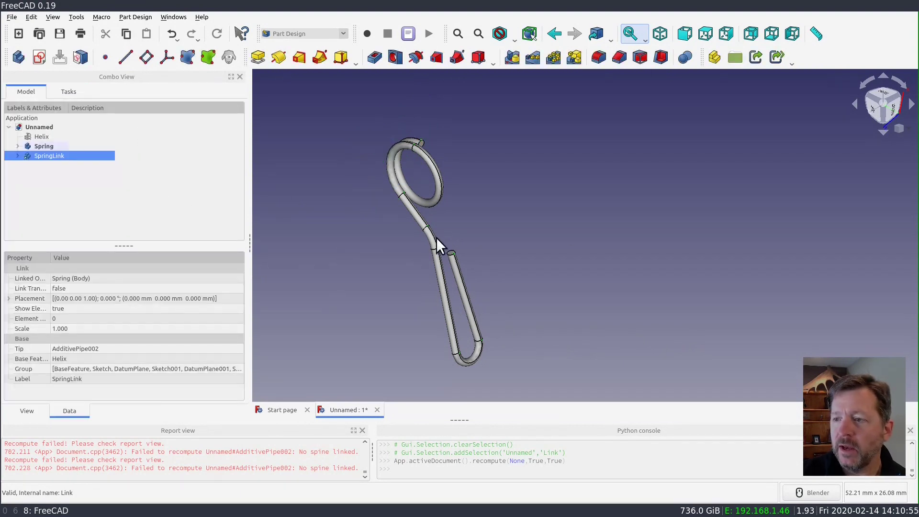
pyautogui.moveTo(435, 237); pyautogui.dragTo(545, 328, button='middle')
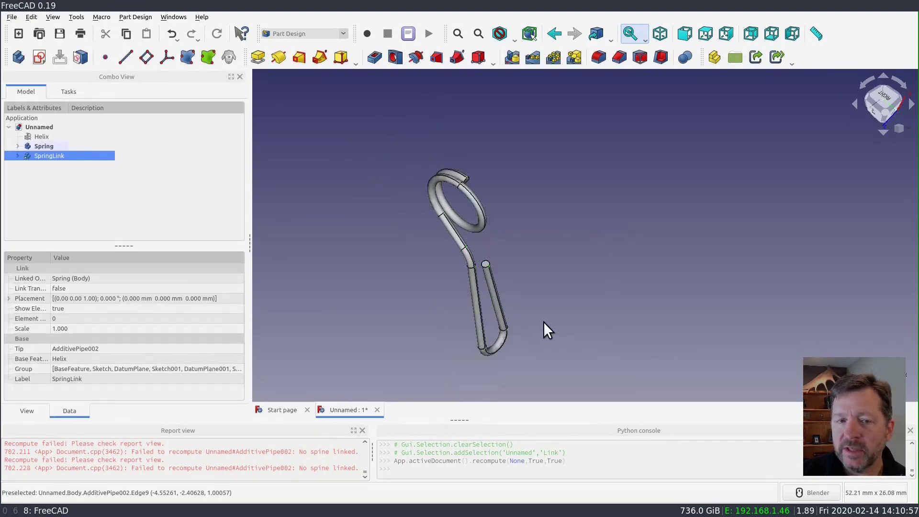
pyautogui.scroll(3, 467, 353)
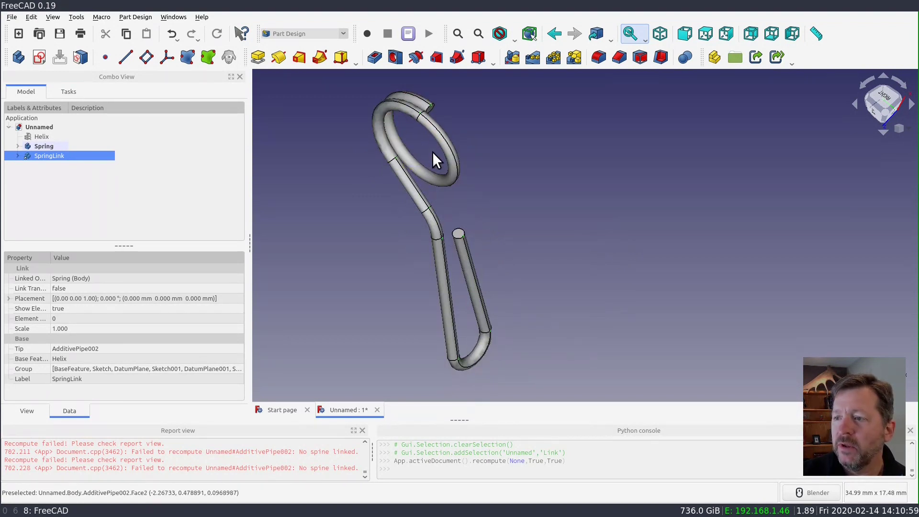
pyautogui.moveTo(554, 216); pyautogui.dragTo(529, 263, button='middle')
pyautogui.scroll(-3, 477, 275)
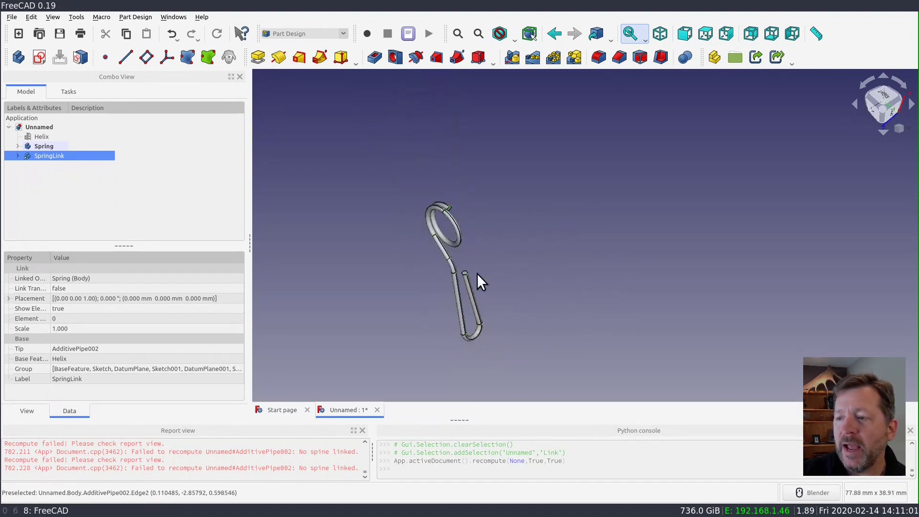
pyautogui.scroll(5, 449, 213)
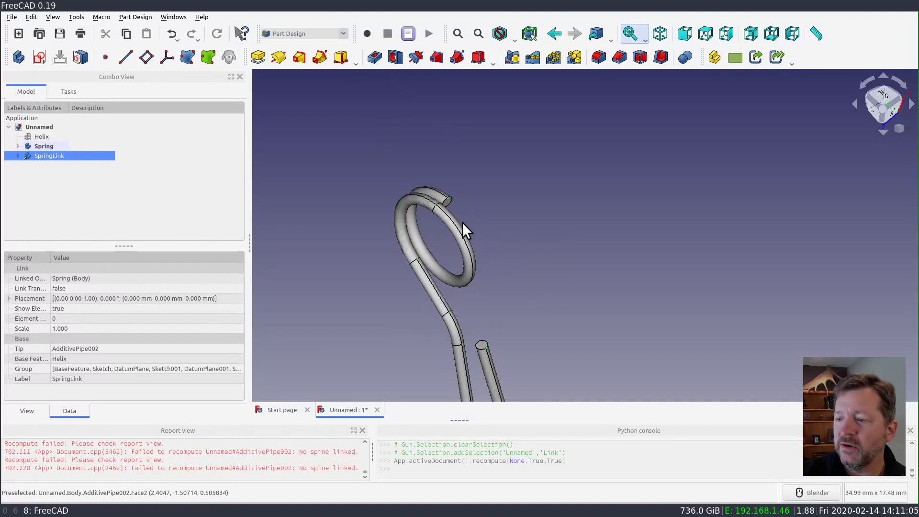
pyautogui.scroll(-3, 532, 223)
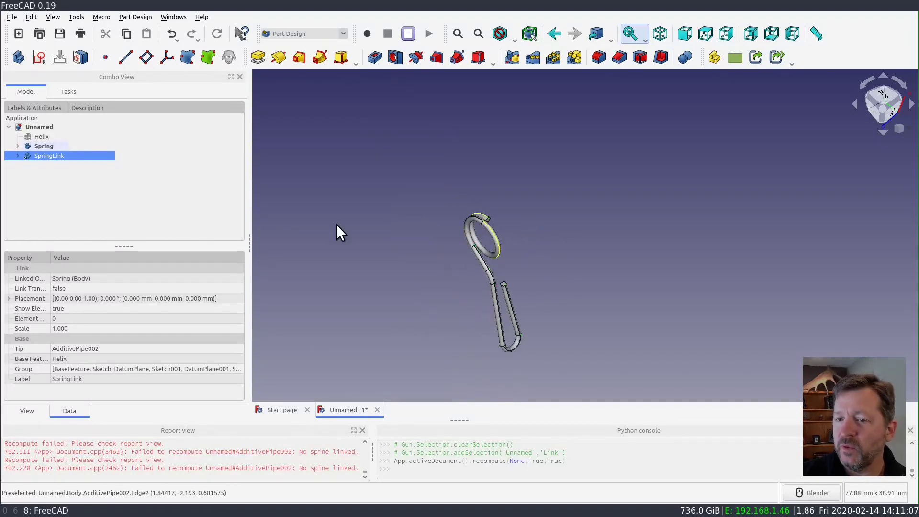
pyautogui.click(50, 147)
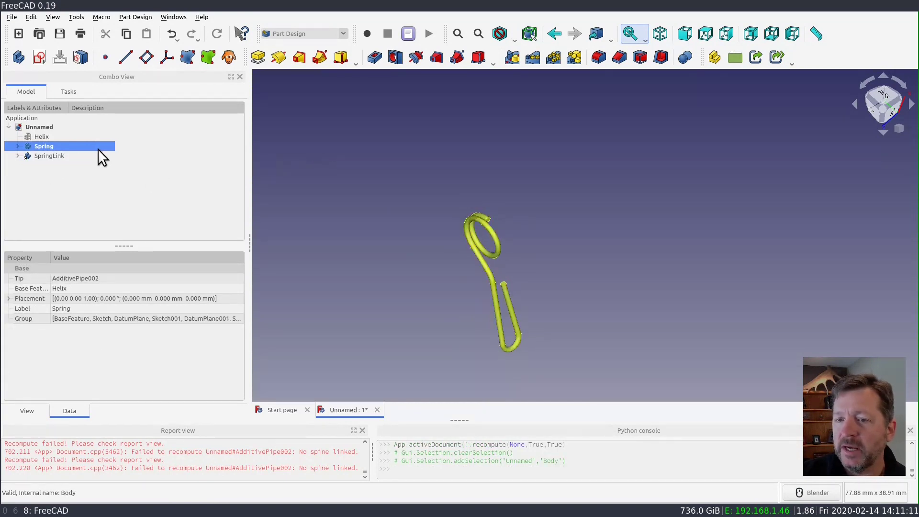
pyautogui.click(420, 208)
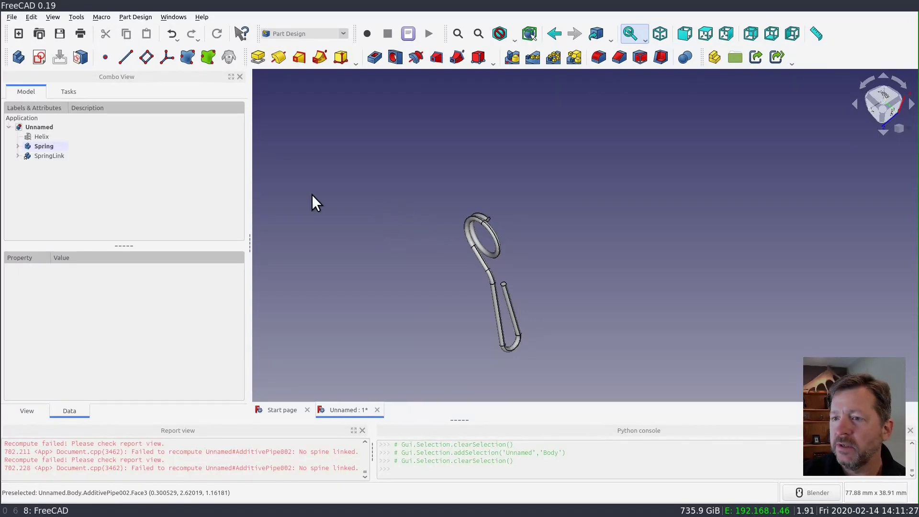
pyautogui.click(56, 155)
# - Rotate the SpringLink copy 180° about the x-axis with the transform dragger
pyautogui.rightClick(58, 159)
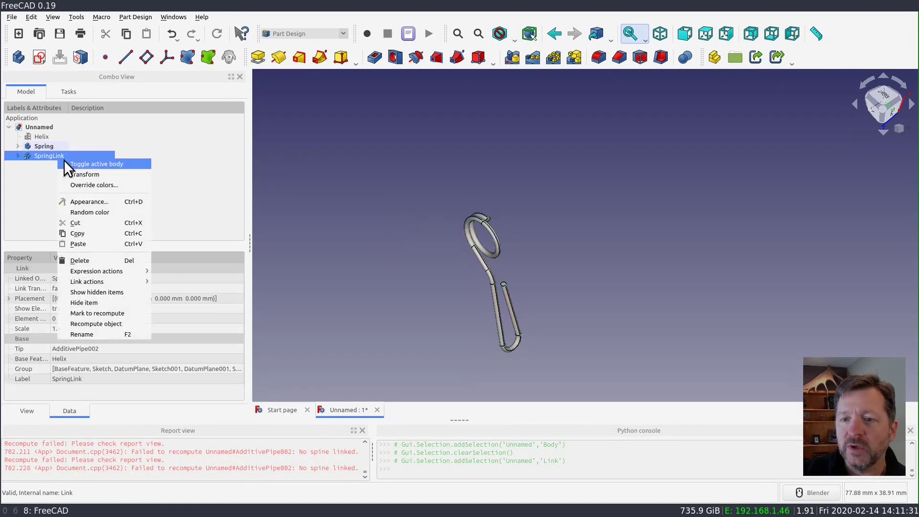
pyautogui.click(96, 175)
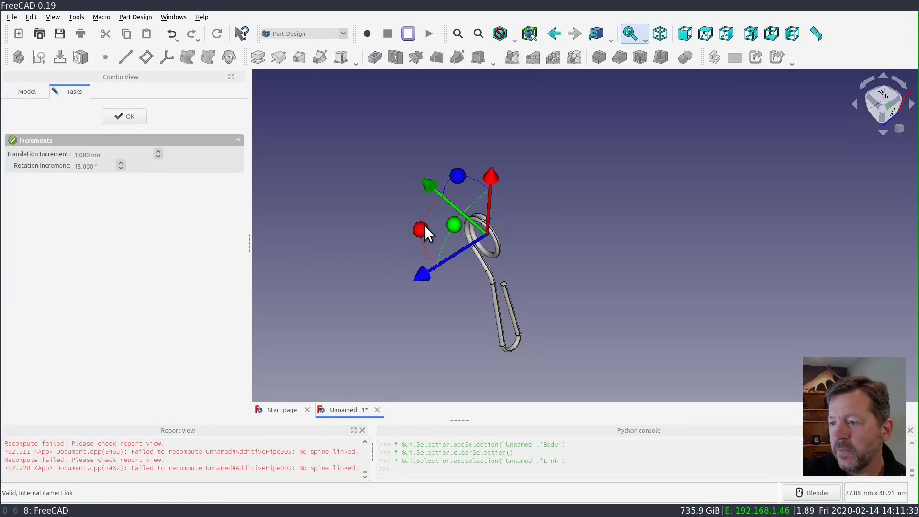
pyautogui.moveTo(423, 230); pyautogui.dragTo(561, 248)
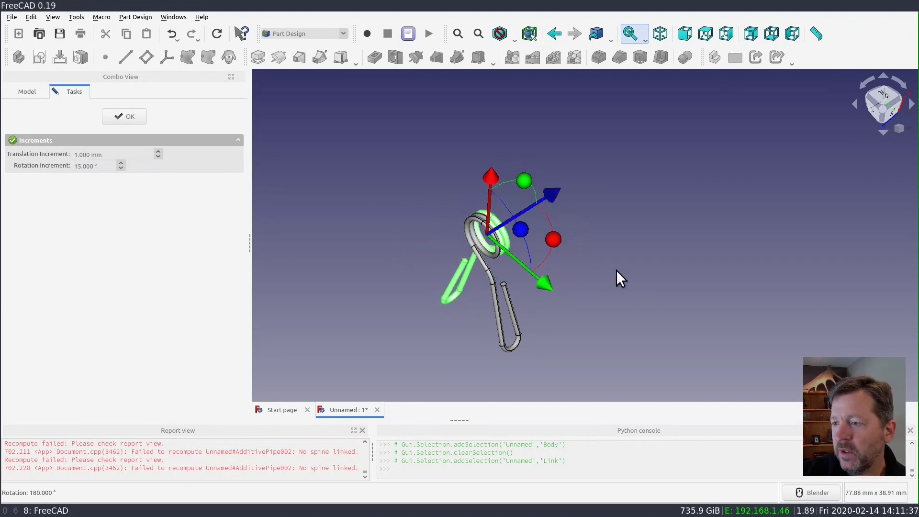
pyautogui.moveTo(617, 277); pyautogui.dragTo(606, 280, button='middle')
pyautogui.scroll(8, 492, 312)
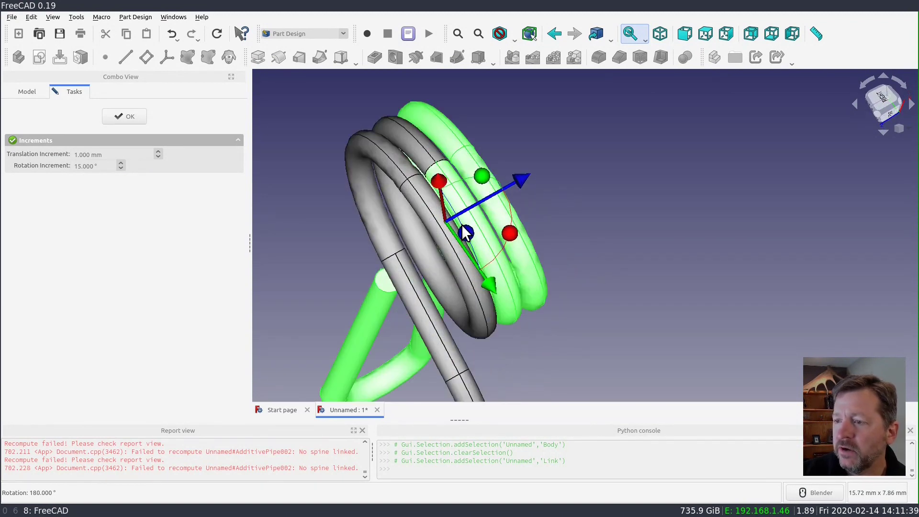
pyautogui.click(127, 118)
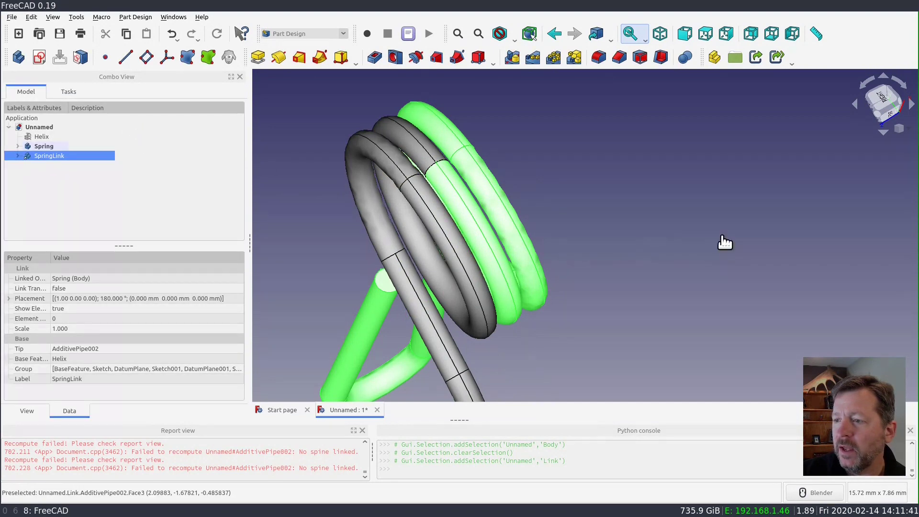
# - Orbit and zoom around both coils to check how they line up
pyautogui.moveTo(768, 270); pyautogui.dragTo(517, 334, button='middle')
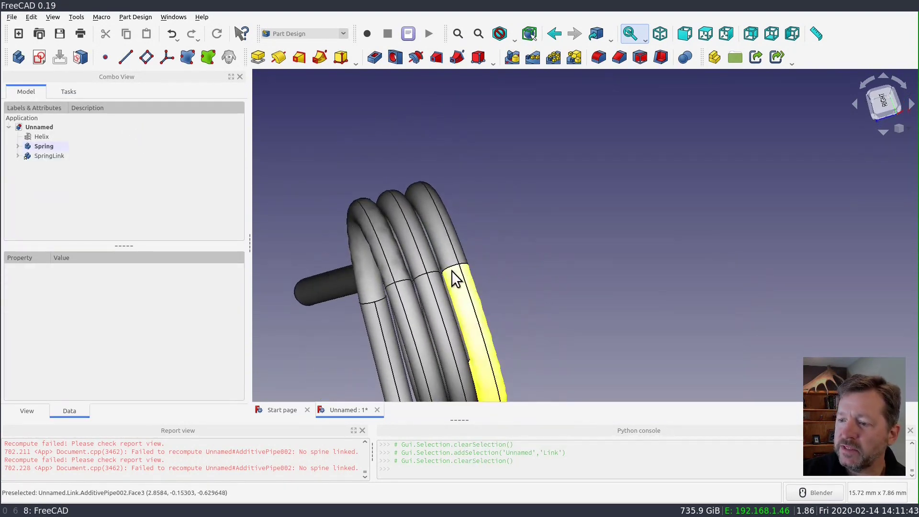
pyautogui.scroll(-10, 722, 317)
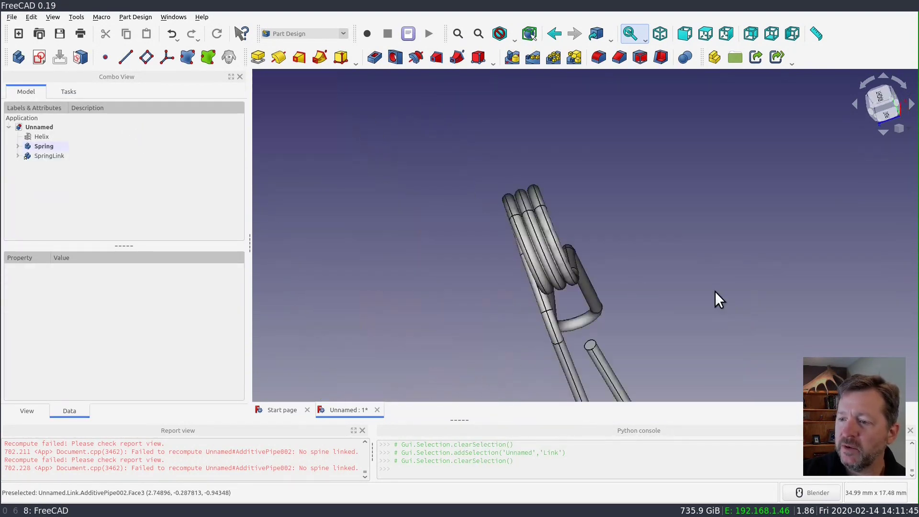
pyautogui.moveTo(765, 306); pyautogui.dragTo(626, 299, button='middle')
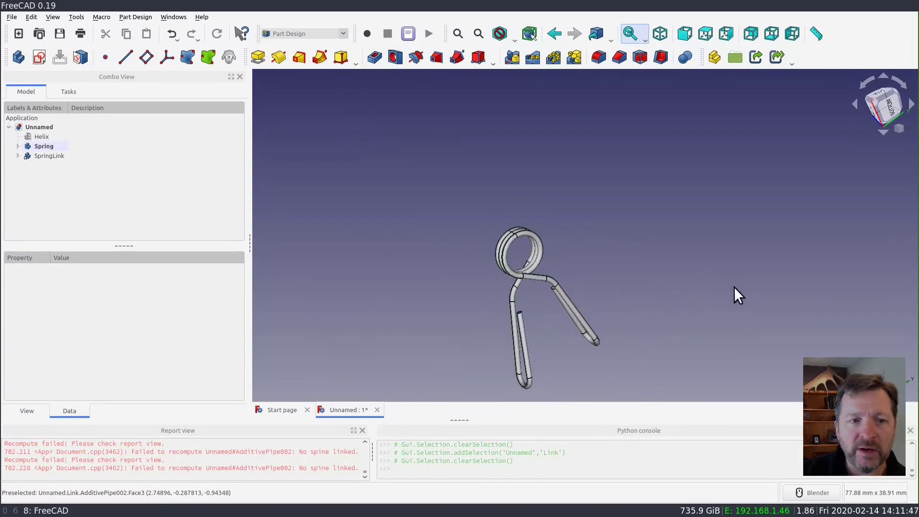
pyautogui.moveTo(798, 272); pyautogui.dragTo(570, 196, button='middle')
pyautogui.scroll(-3, 764, 355)
pyautogui.scroll(5, 765, 351)
pyautogui.scroll(-2, 684, 199)
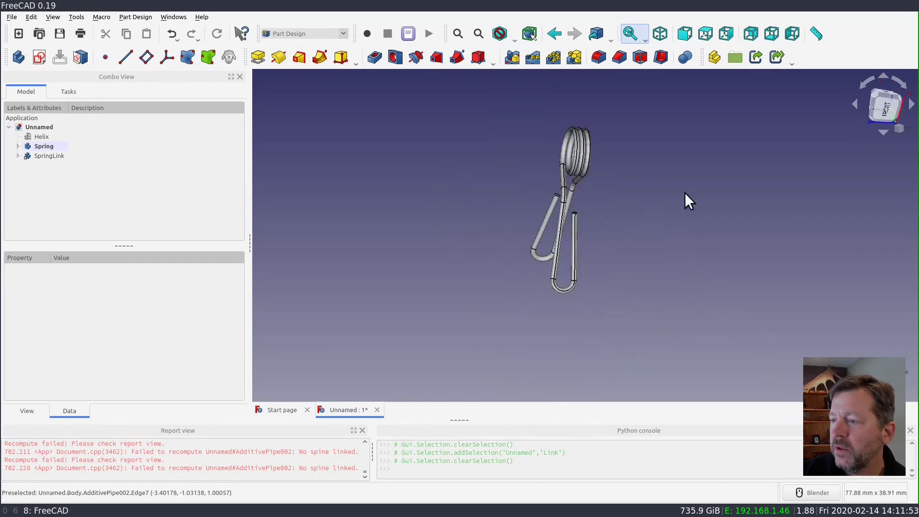
pyautogui.scroll(2, 667, 146)
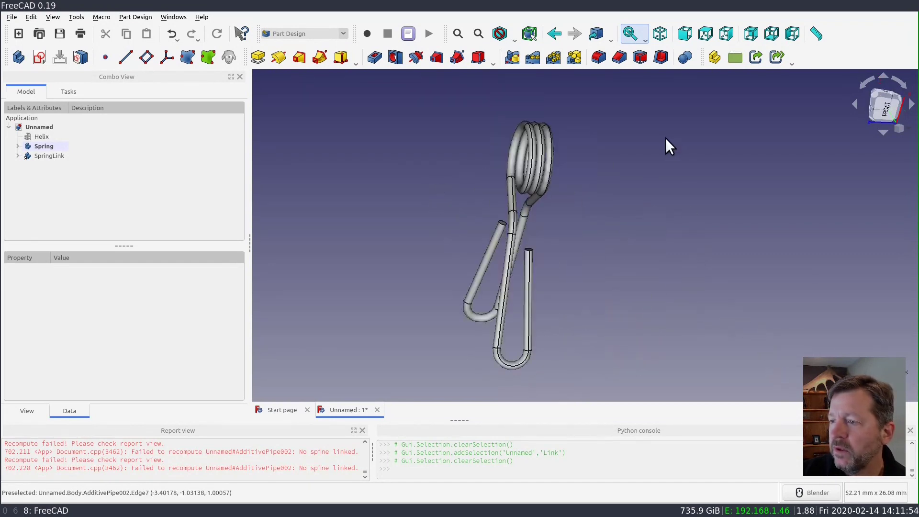
# - Fuse Spring and SpringLink with Part Union into a single Fusion object
pyautogui.click(56, 145)
pyautogui.keyDown('ctrl'); pyautogui.click(53, 156); pyautogui.keyUp('ctrl')
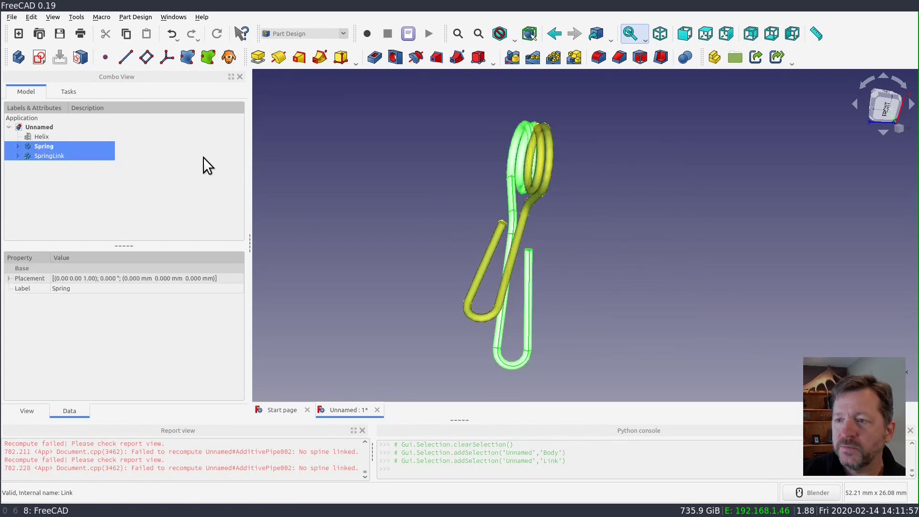
pyautogui.click(315, 33)
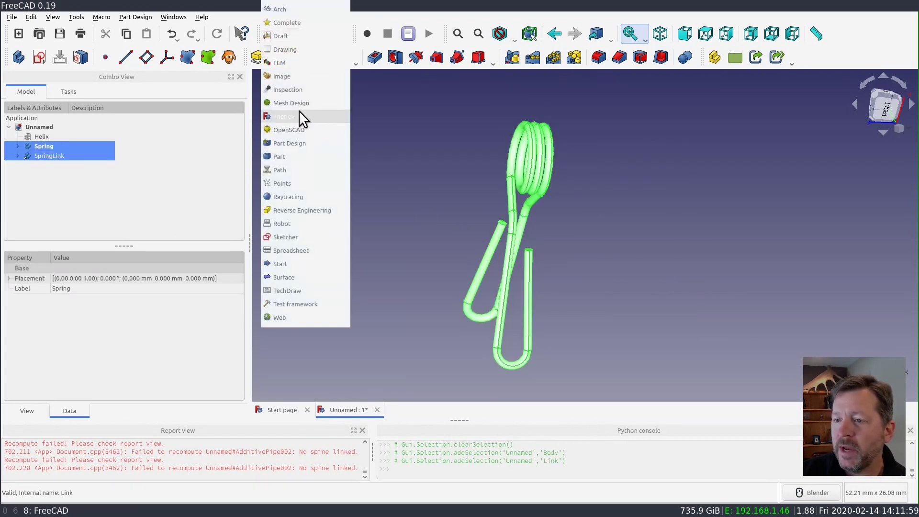
pyautogui.click(297, 157)
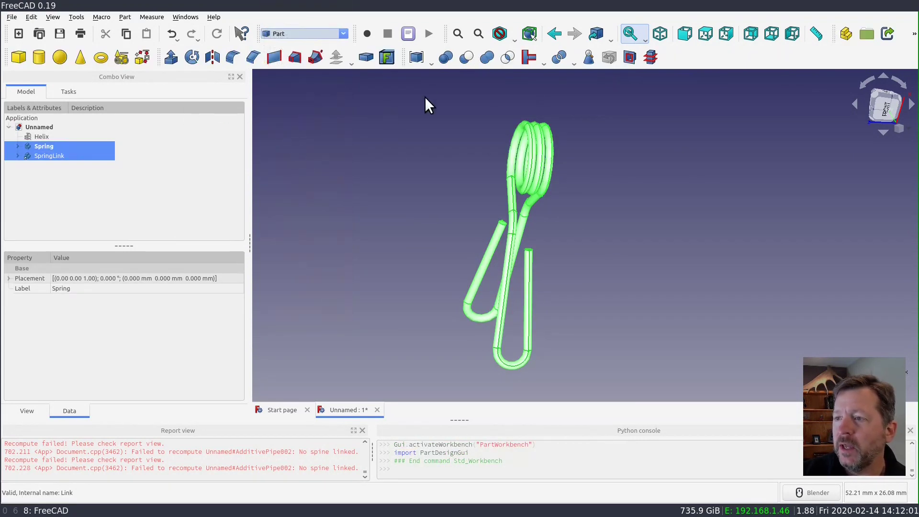
pyautogui.click(446, 58)
pyautogui.click(143, 116)
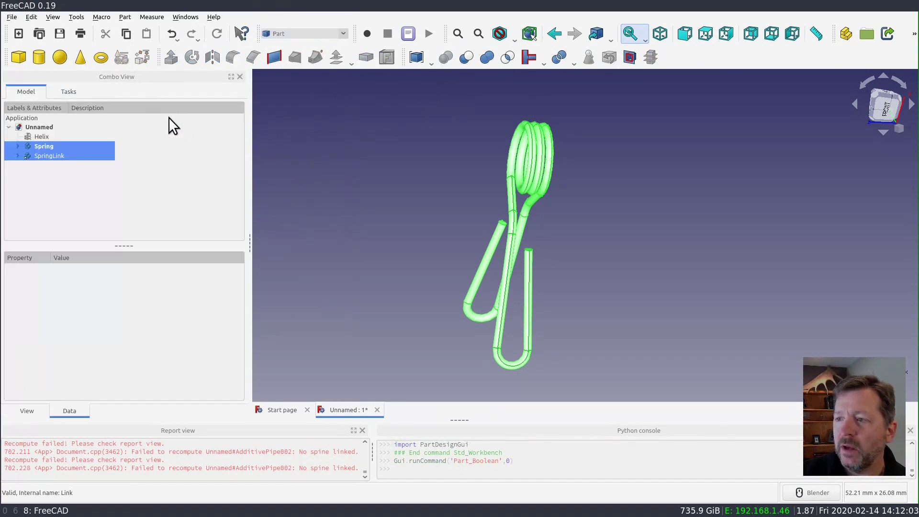
pyautogui.click(486, 57)
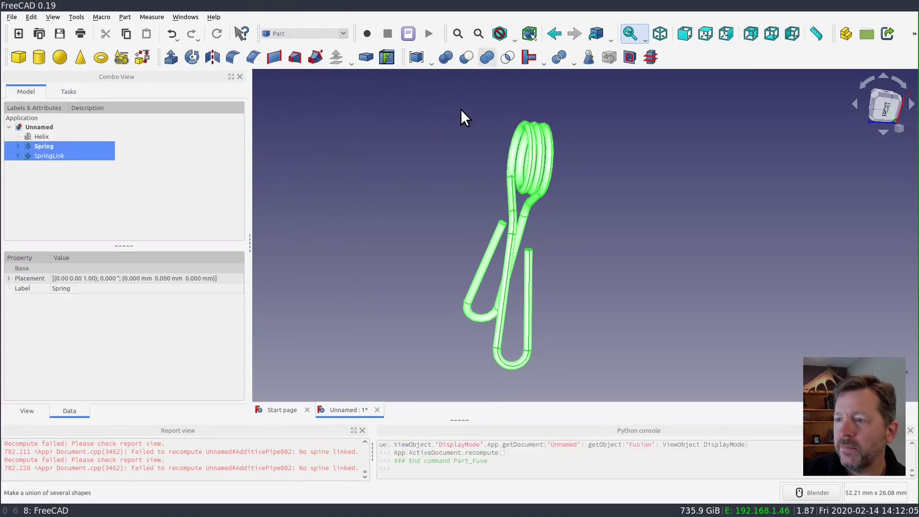
pyautogui.click(41, 147)
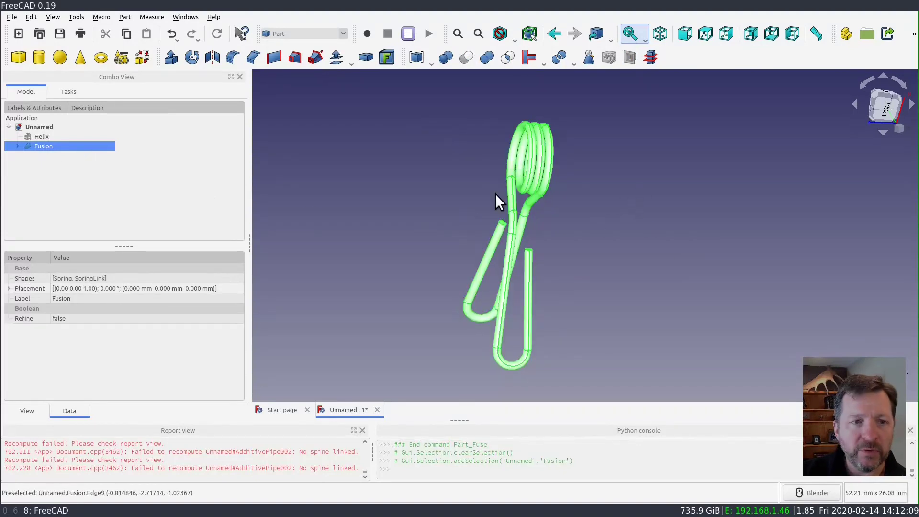
pyautogui.click(329, 177)
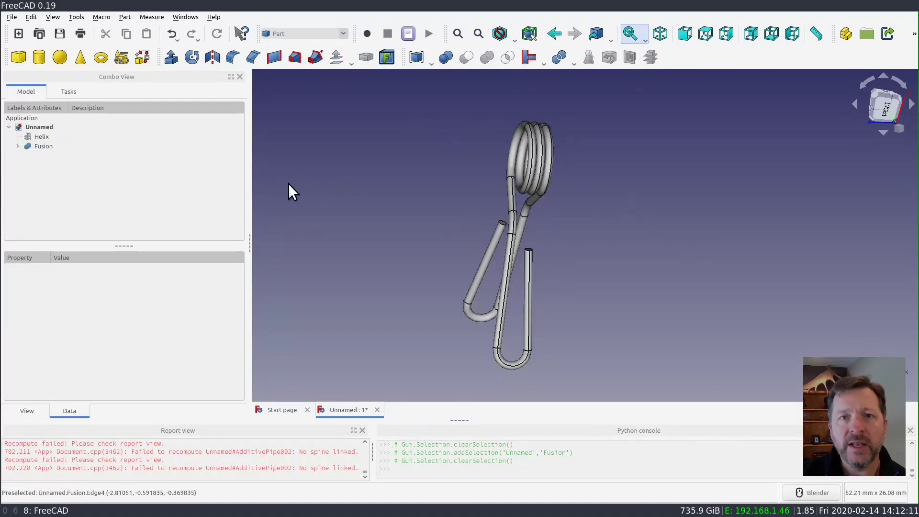
# - Change the Fusion's Display Mode from Flat Lines to Shaded
pyautogui.click(54, 146)
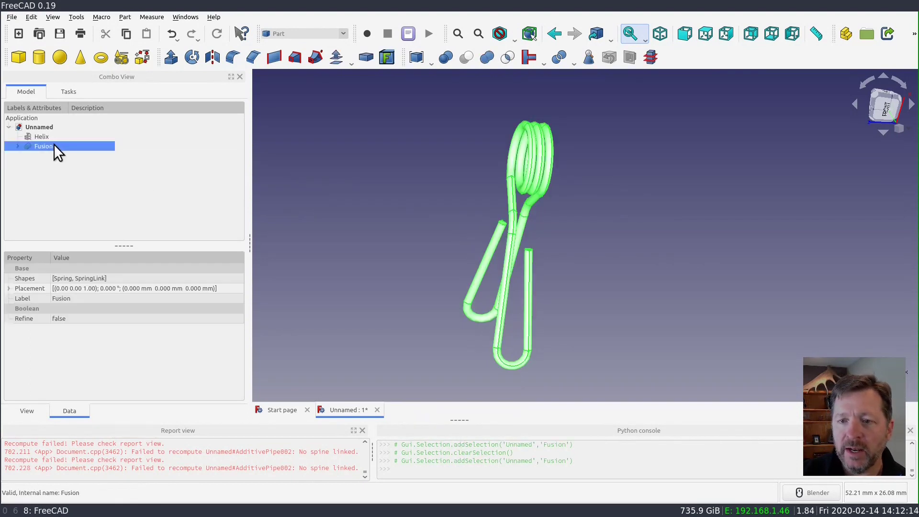
pyautogui.click(27, 412)
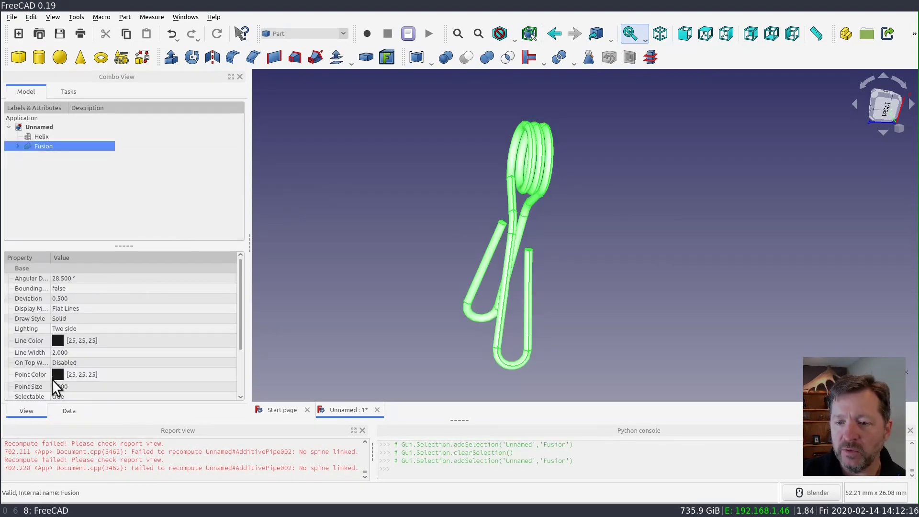
pyautogui.click(90, 321)
pyautogui.click(90, 320)
pyautogui.click(101, 309)
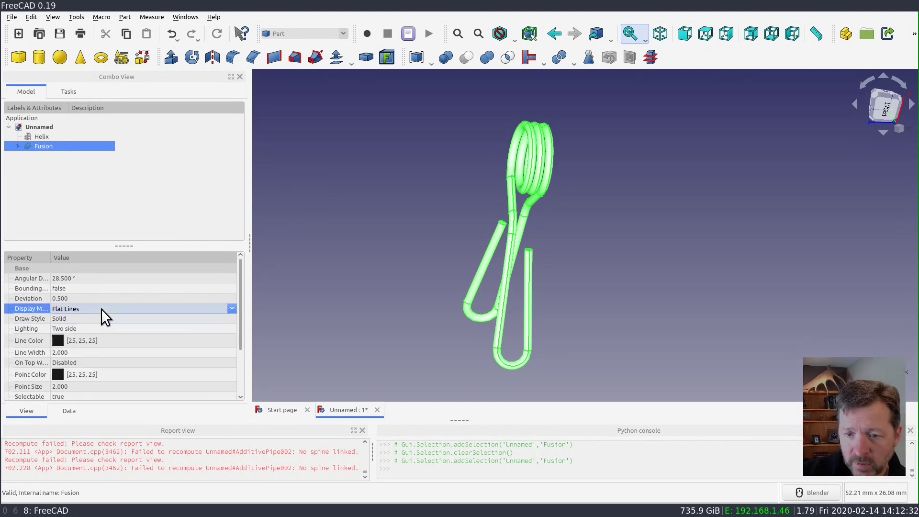
pyautogui.click(100, 307)
pyautogui.click(96, 331)
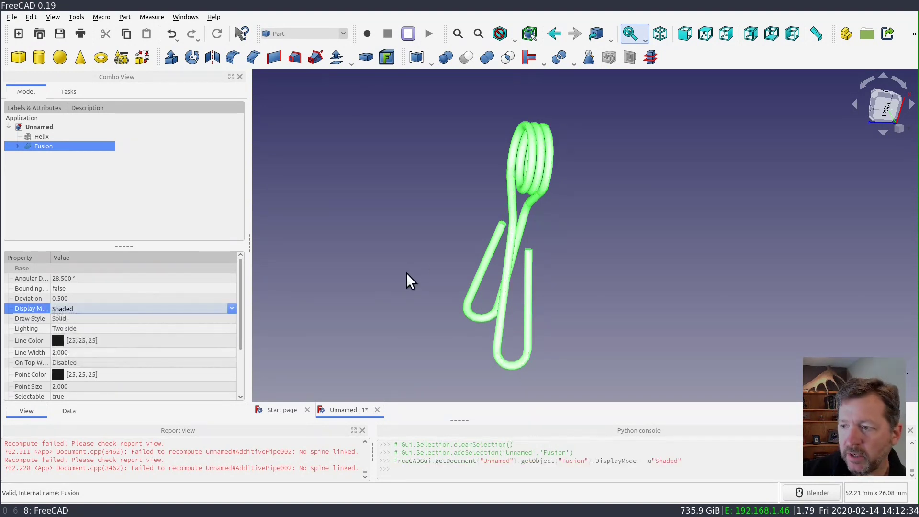
pyautogui.click(417, 234)
pyautogui.moveTo(635, 256); pyautogui.dragTo(608, 272, button='middle')
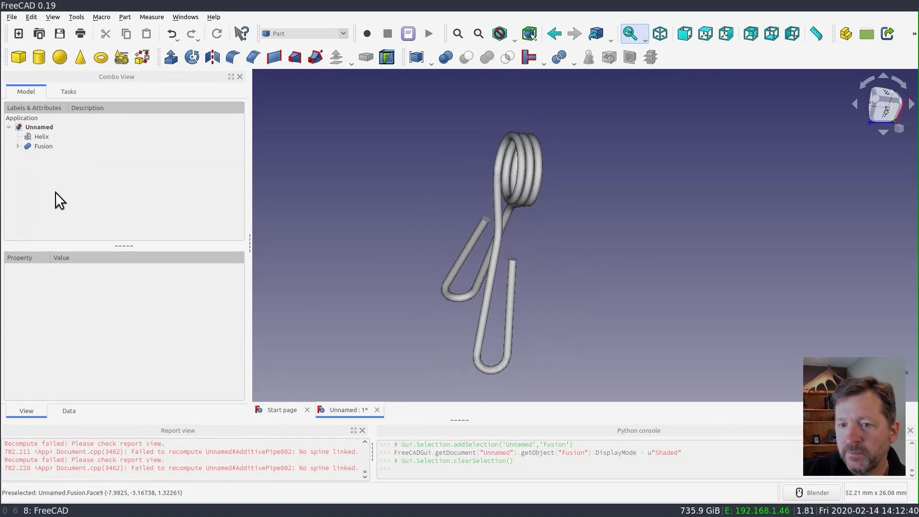
# - Give the Fusion a darker grey shape colour and the Steel material, then inspect the dark metal clip
pyautogui.rightClick(44, 145)
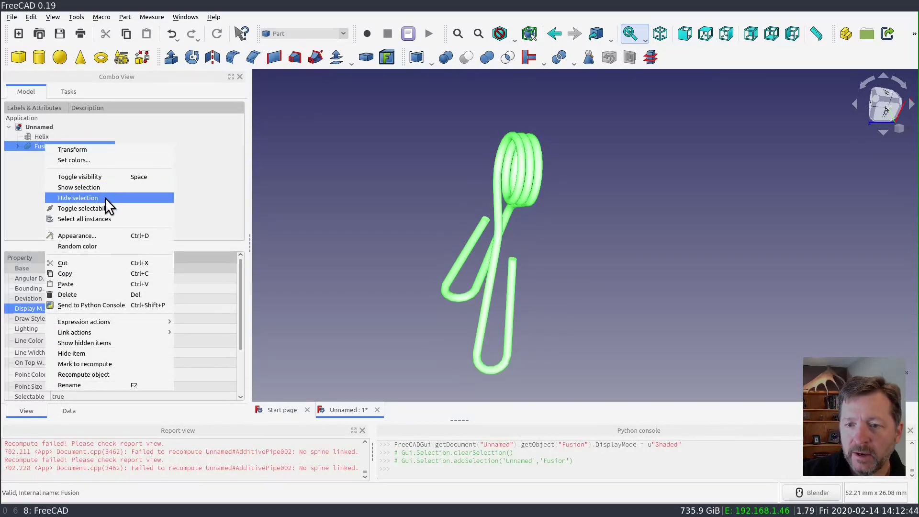
pyautogui.click(98, 235)
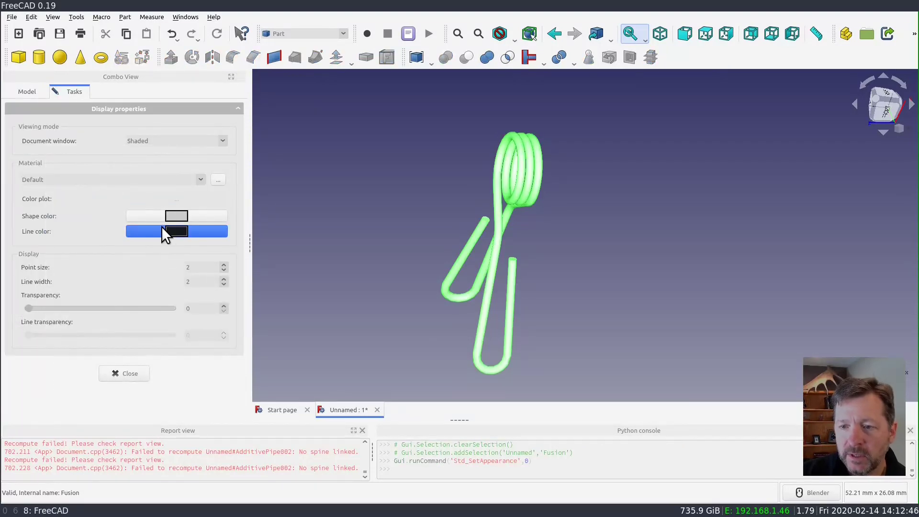
pyautogui.click(170, 215)
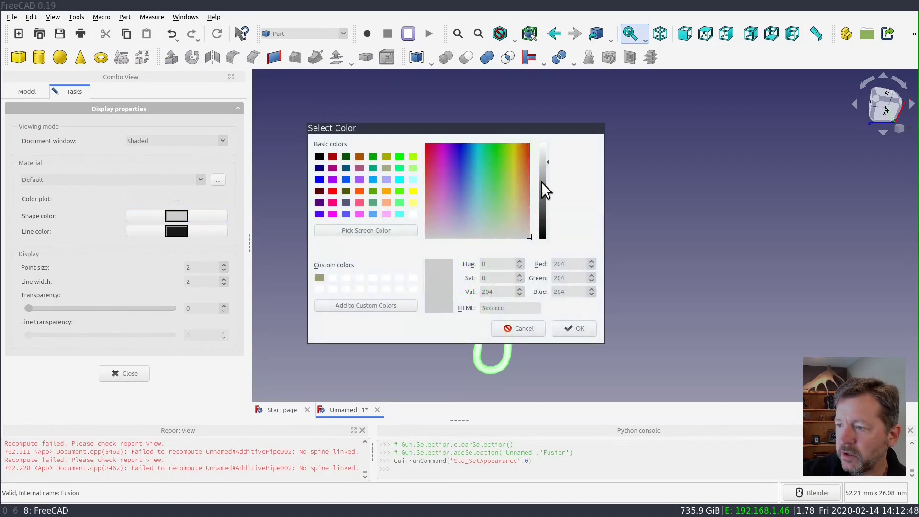
pyautogui.click(544, 185)
pyautogui.click(562, 326)
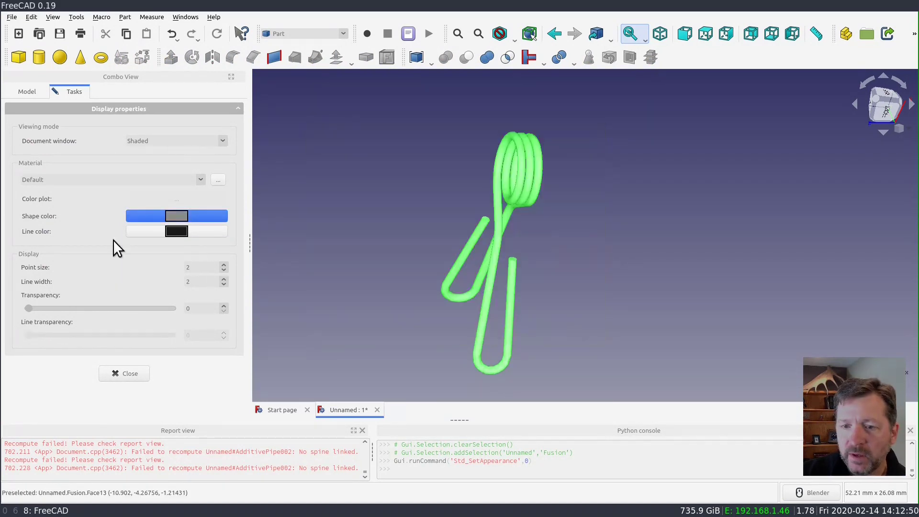
pyautogui.click(87, 176)
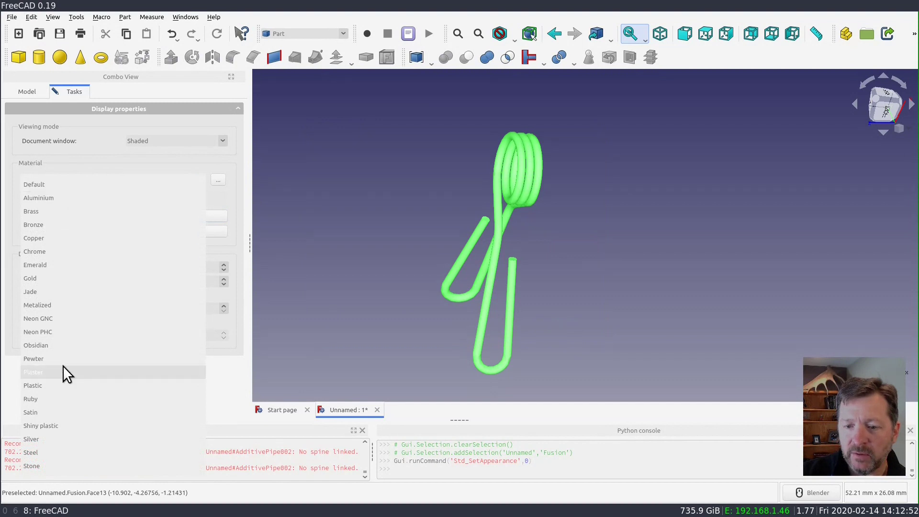
pyautogui.click(49, 451)
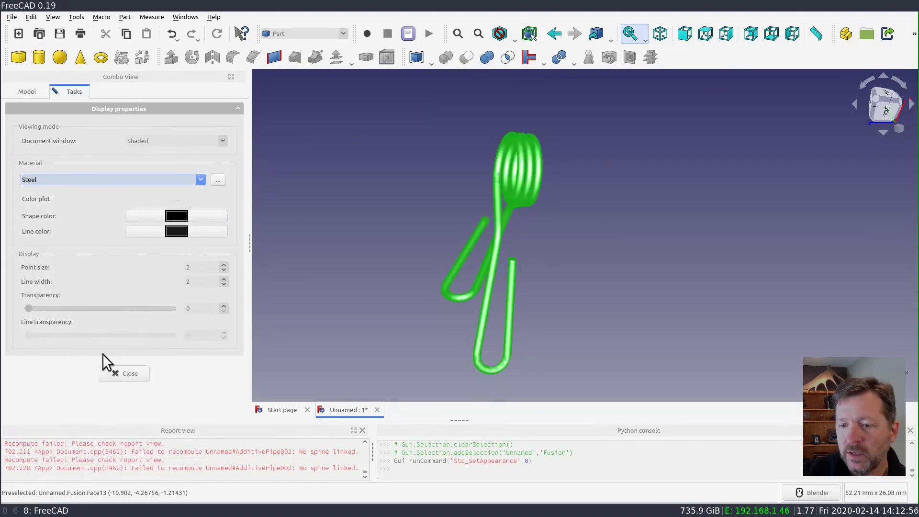
pyautogui.click(129, 371)
pyautogui.moveTo(361, 244); pyautogui.dragTo(614, 234, button='middle')
pyautogui.scroll(-2, 662, 209)
pyautogui.scroll(3, 668, 205)
pyautogui.scroll(-1, 668, 205)
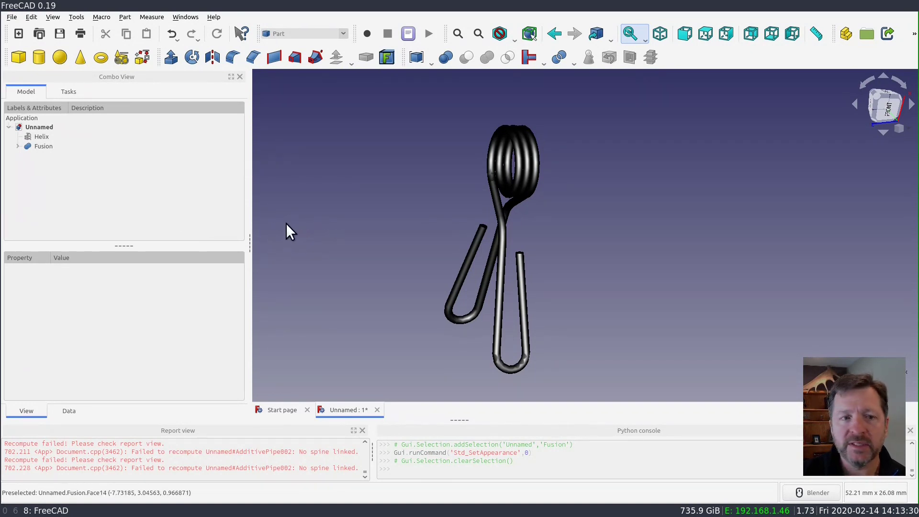
pyautogui.moveTo(328, 216); pyautogui.dragTo(252, 214, button='middle')
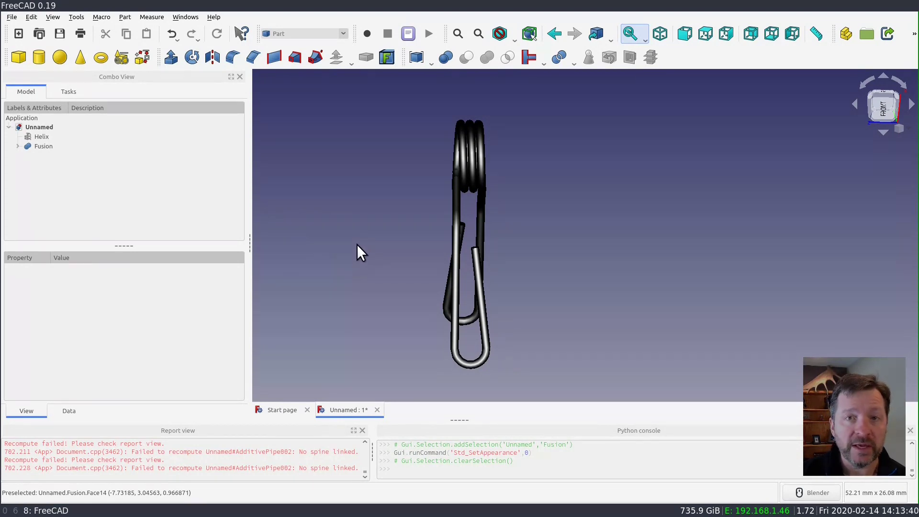
pyautogui.moveTo(368, 225); pyautogui.dragTo(411, 235, button='middle')
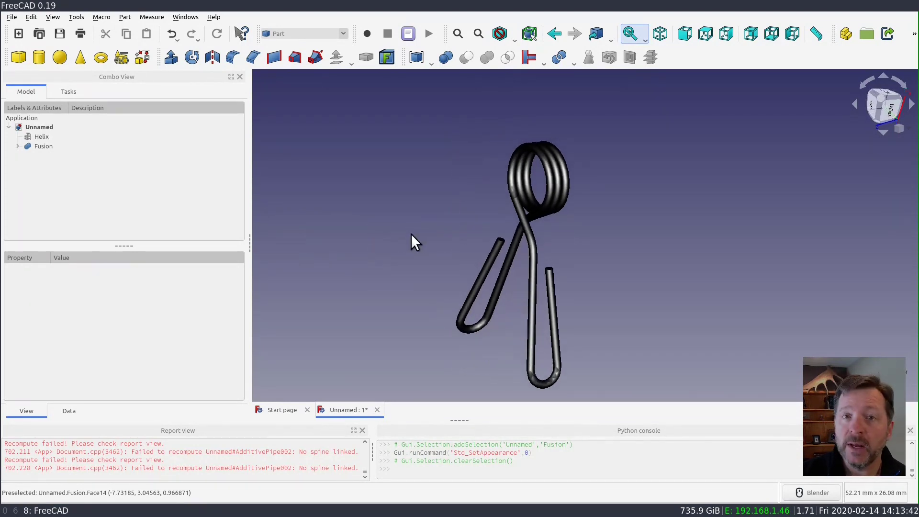